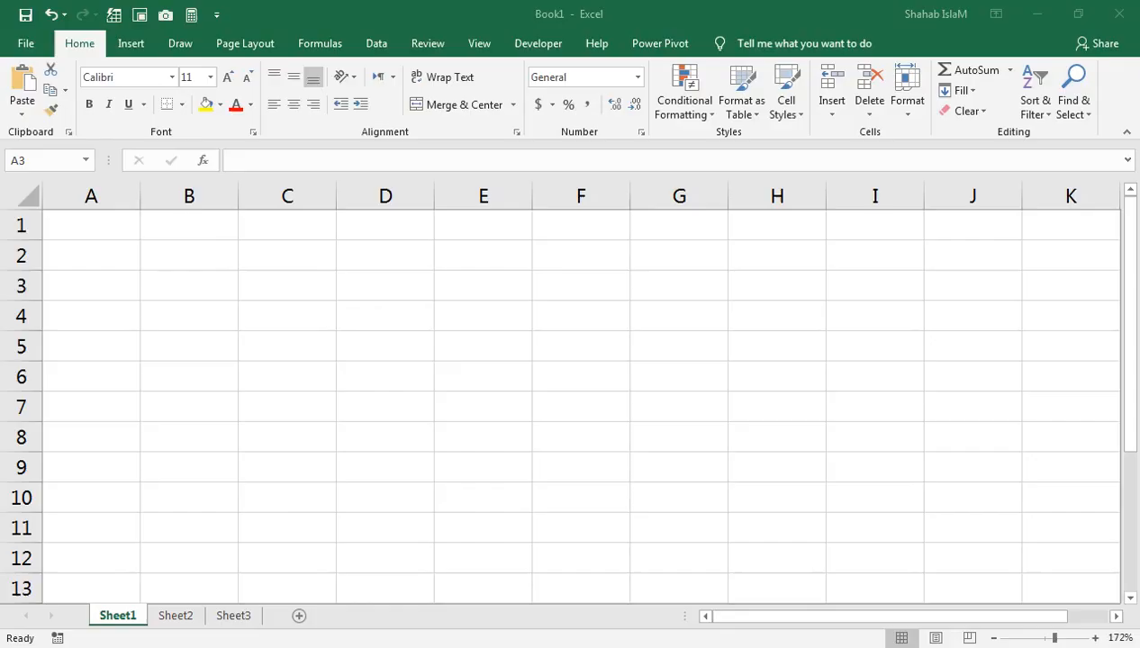
- Enter the heading "Amount Received" in cell A3
click(94, 272)
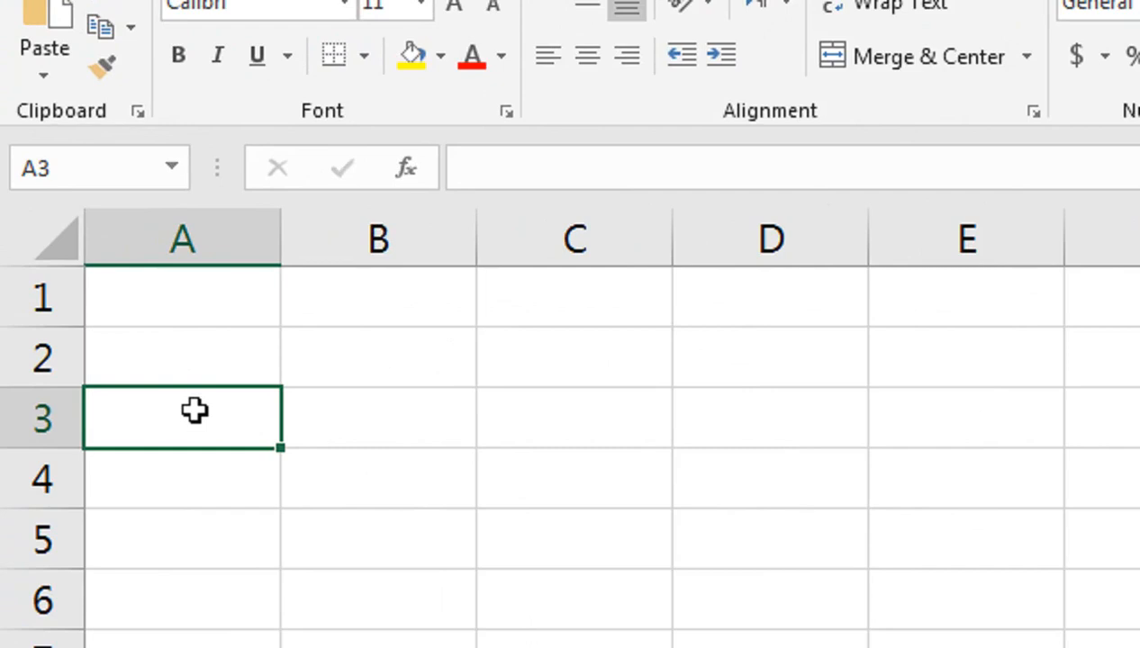
text(Amount)
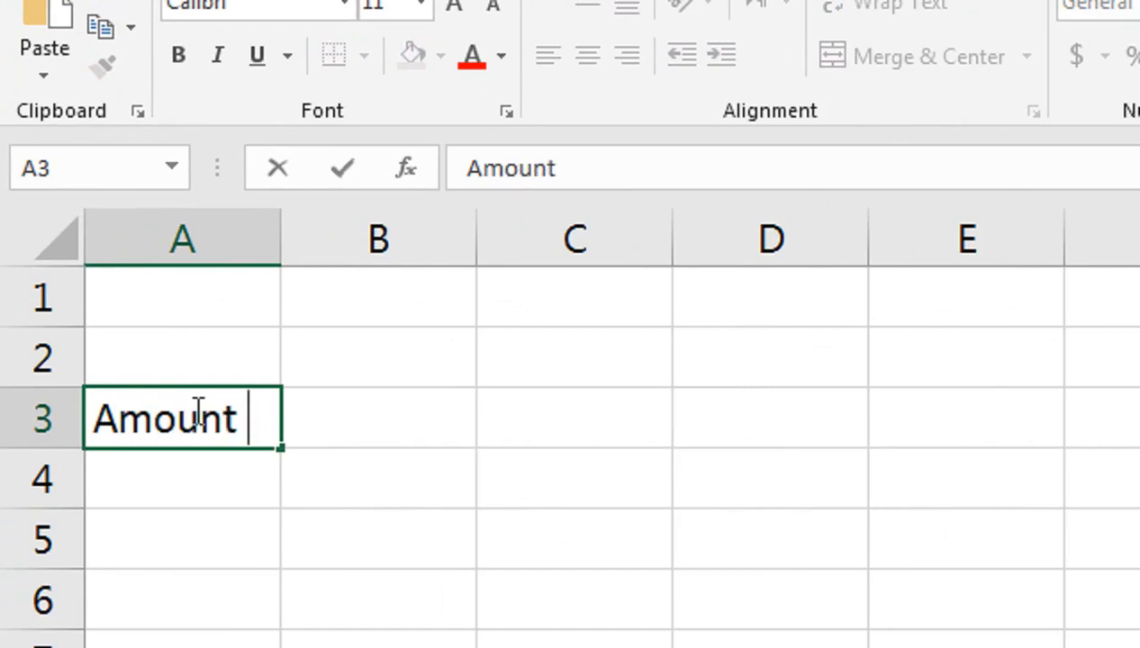
text( Re)
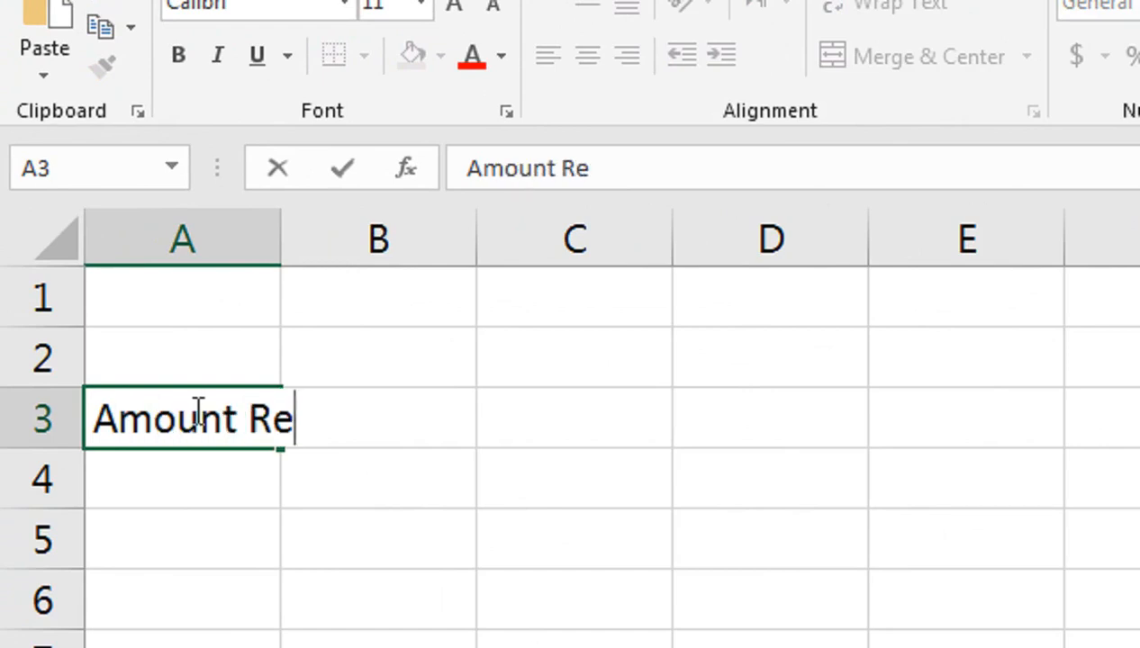
text(ceived)
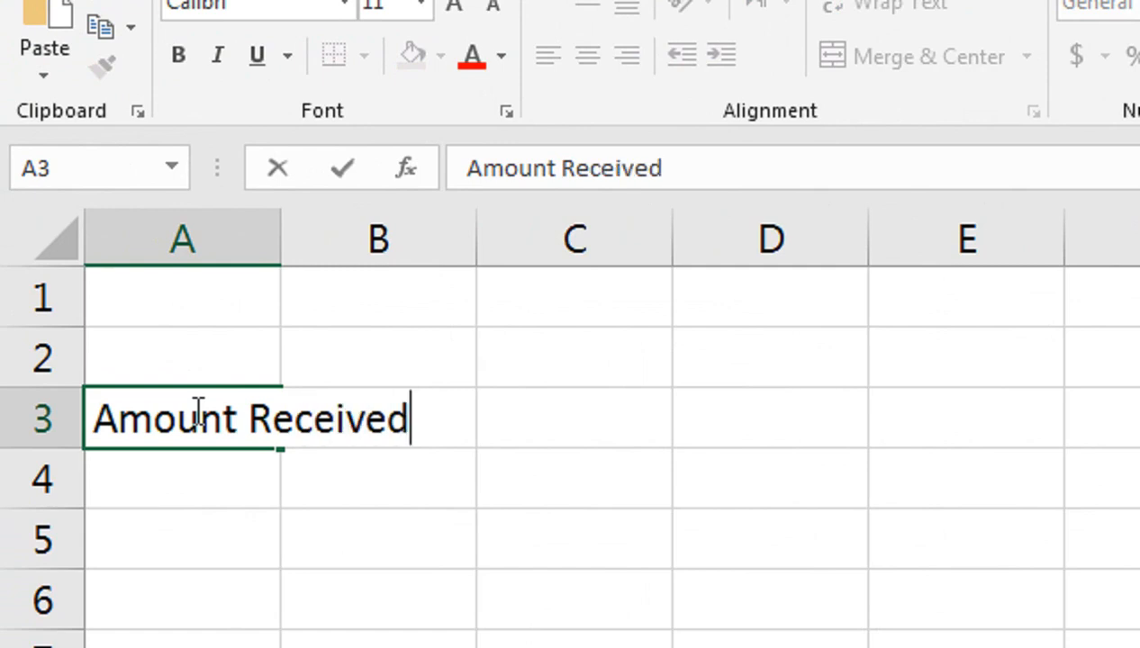
key(Return)
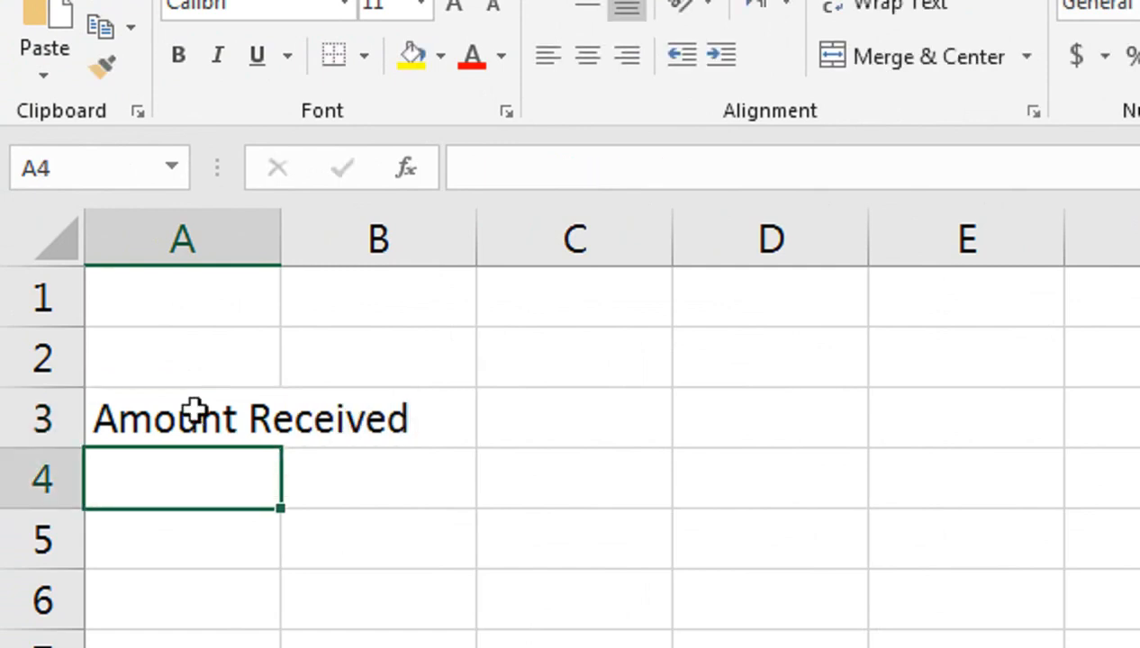
- Merge and center cells A2:A3 and angle the "Amount Received" heading counterclockwise
click(196, 372)
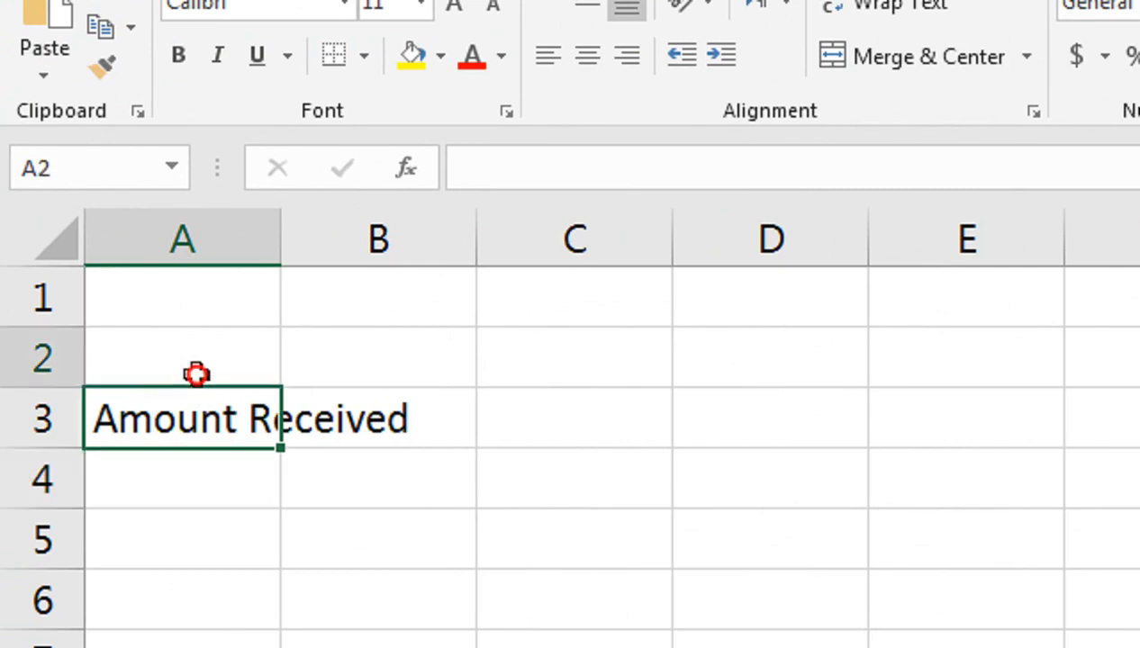
drag(197, 372, 200, 422)
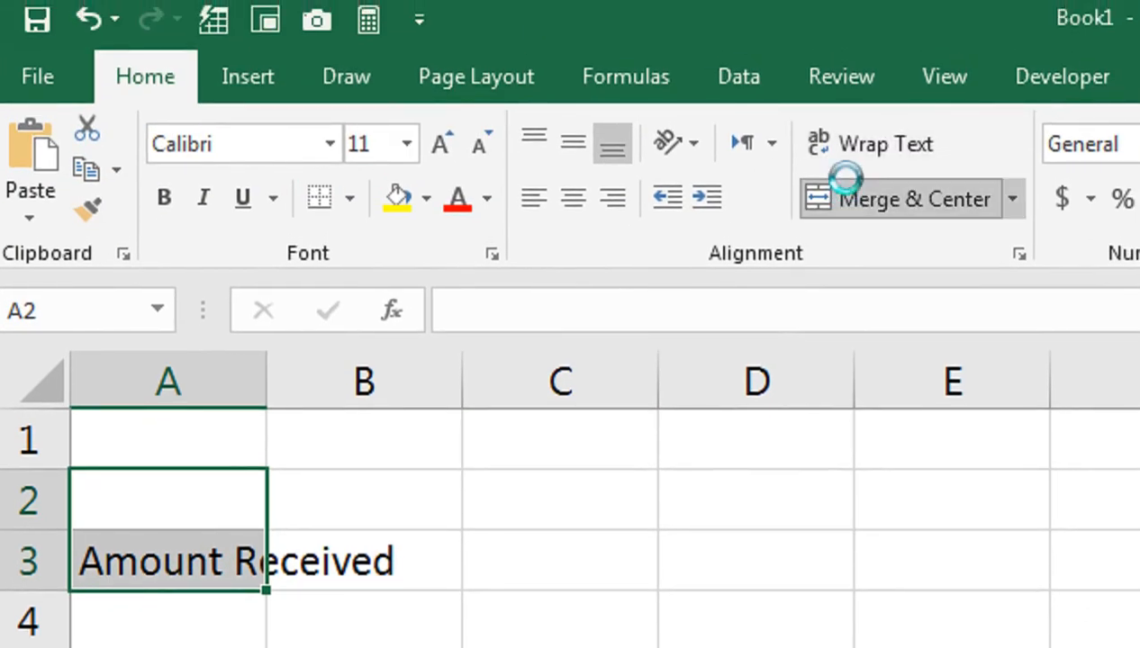
click(844, 181)
click(692, 150)
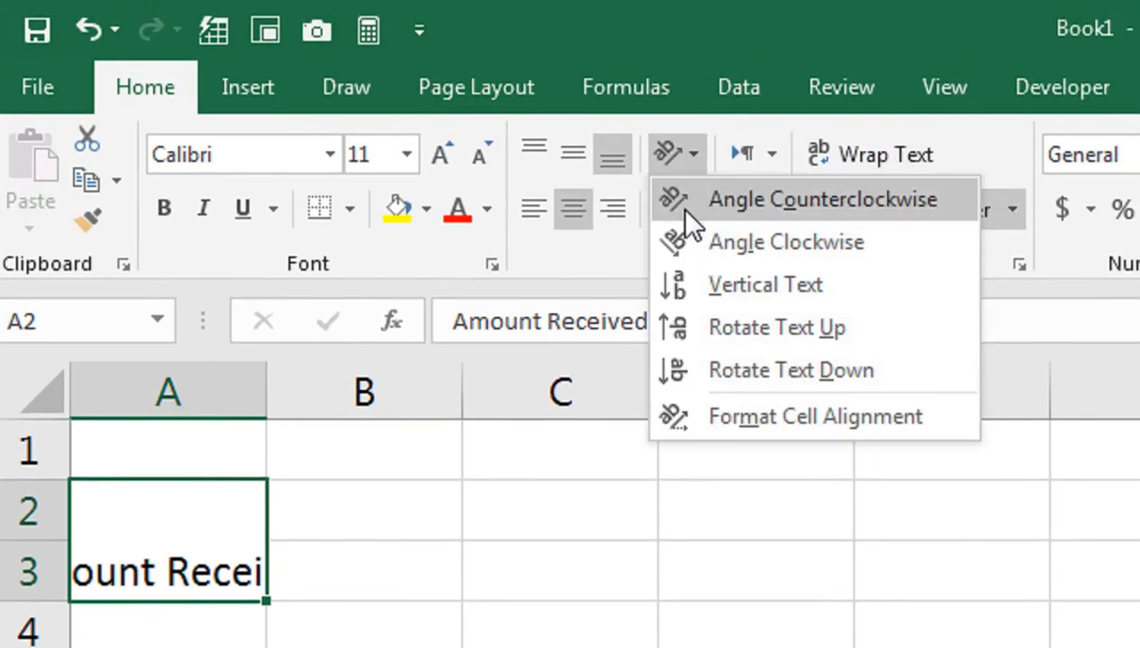
click(684, 213)
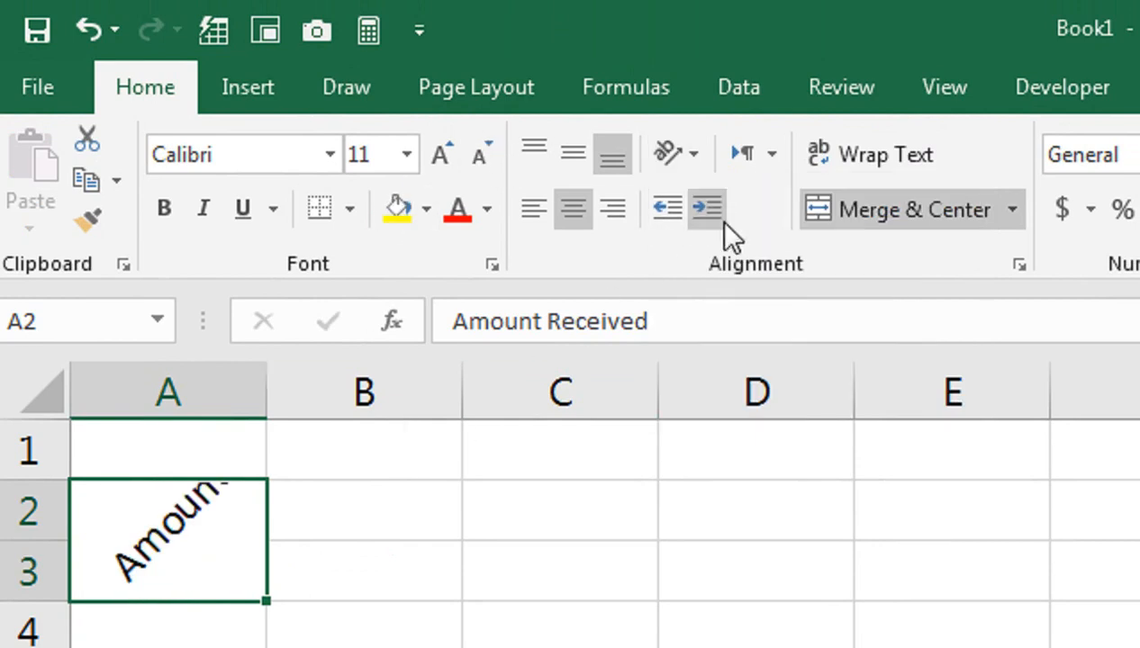
- Wrap the text of the merged "Amount Received" heading and reduce its font size to 8
click(836, 161)
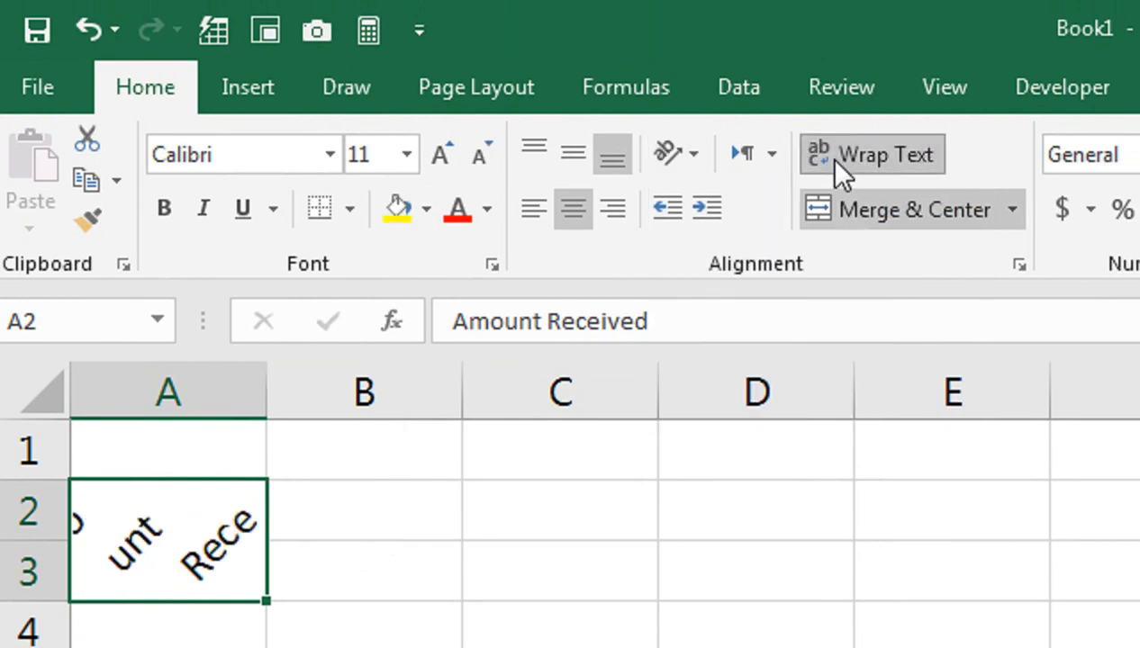
click(479, 157)
click(480, 157)
click(480, 158)
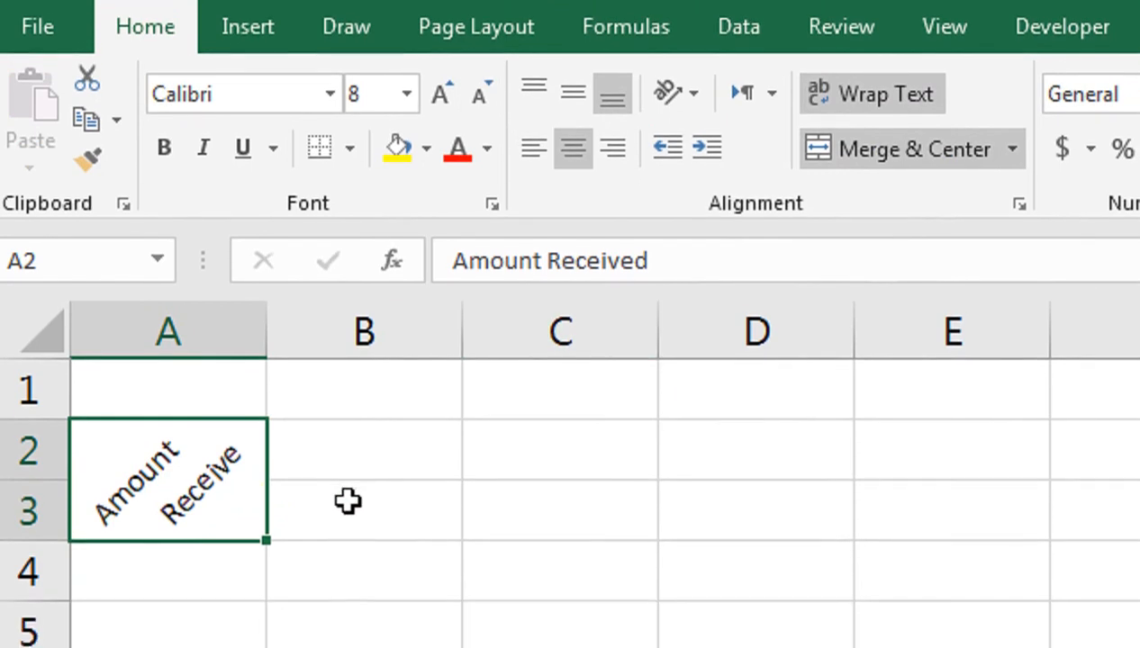
- Enter the headings "Date" in cell B3 and "V no" in cell C3
click(348, 502)
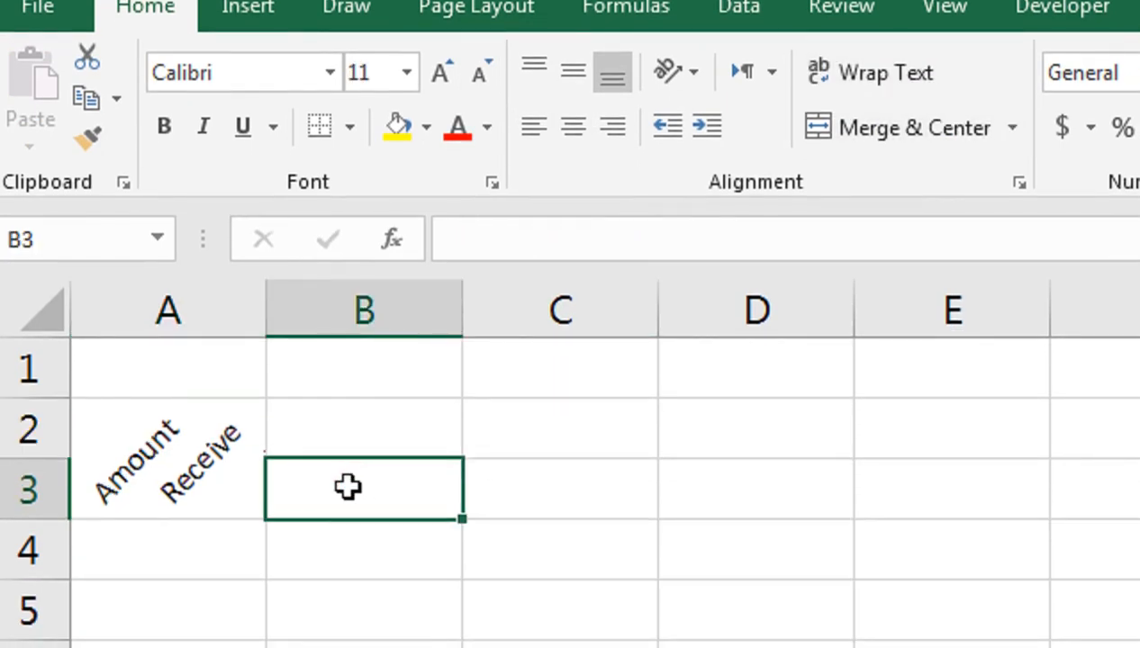
text(Date)
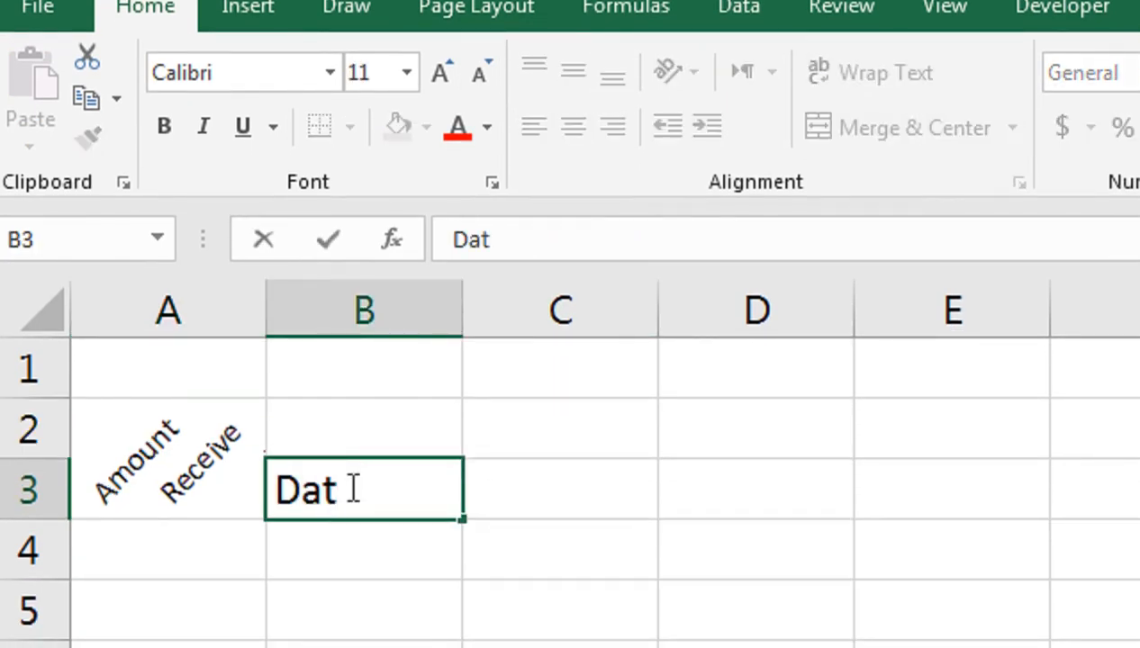
key(Tab)
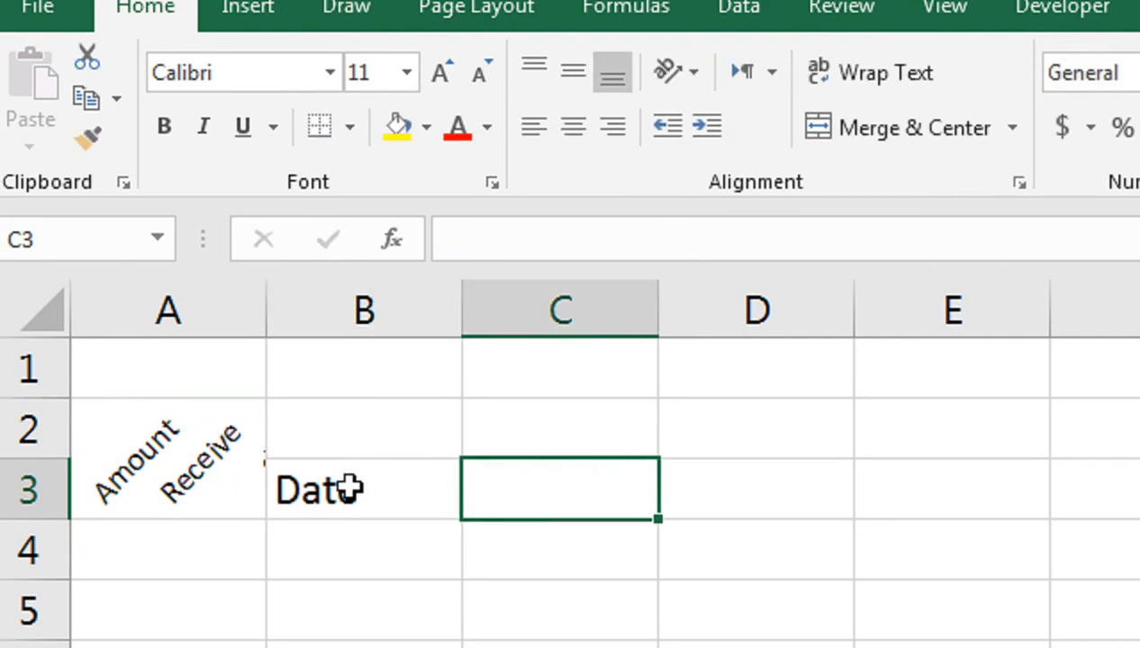
text(V no)
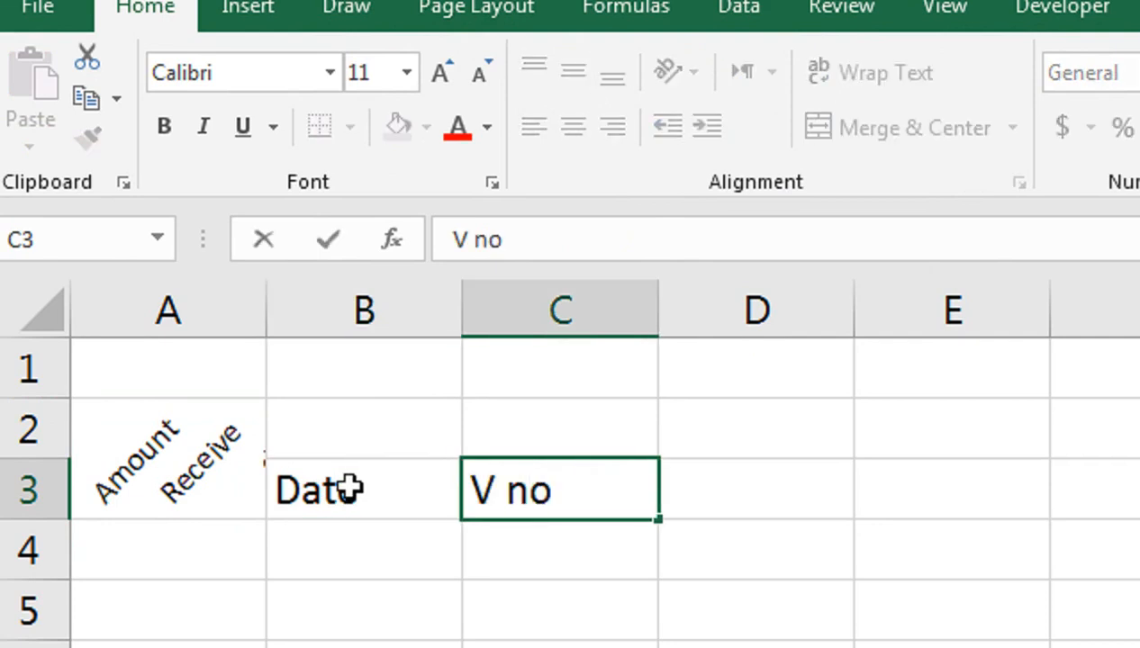
key(Return)
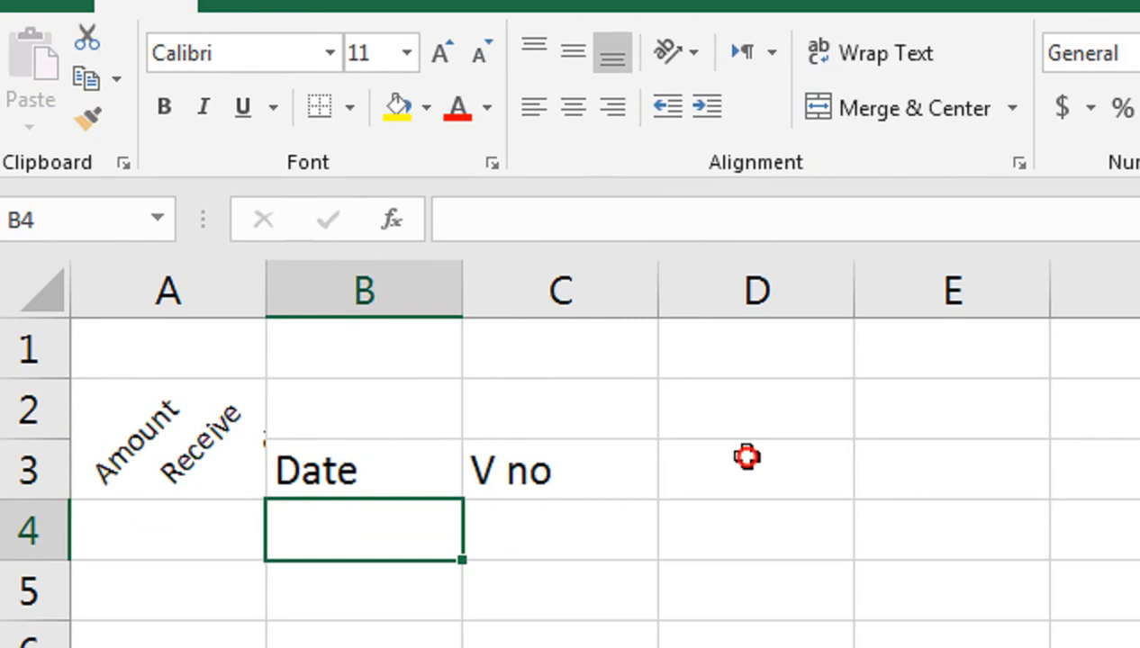
- Enter the heading "Particulars" in cell D3 and autofit column D to it
click(747, 479)
text(Parti)
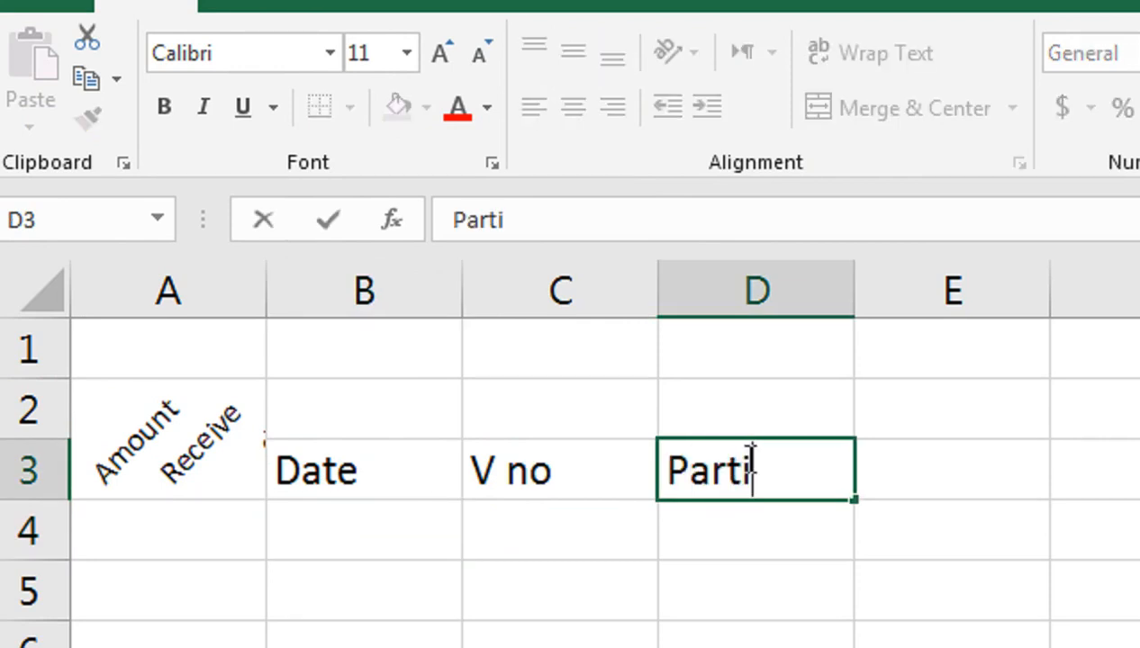
text(culars)
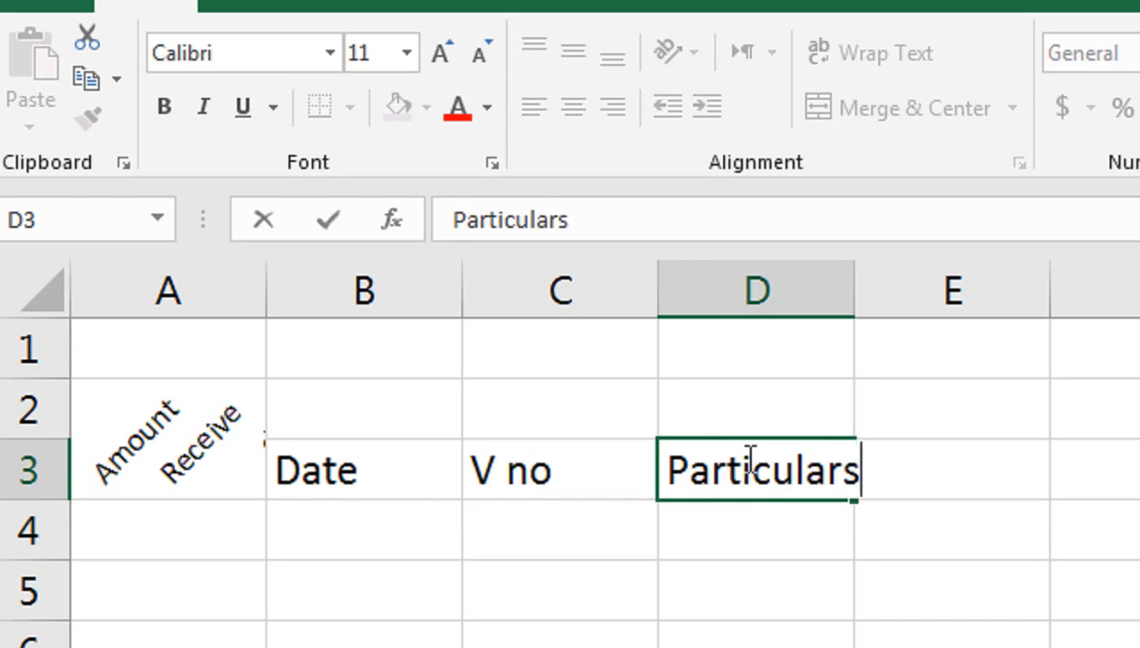
key(Tab)
click(747, 460)
key(alt+o)
key(c)
key(a)
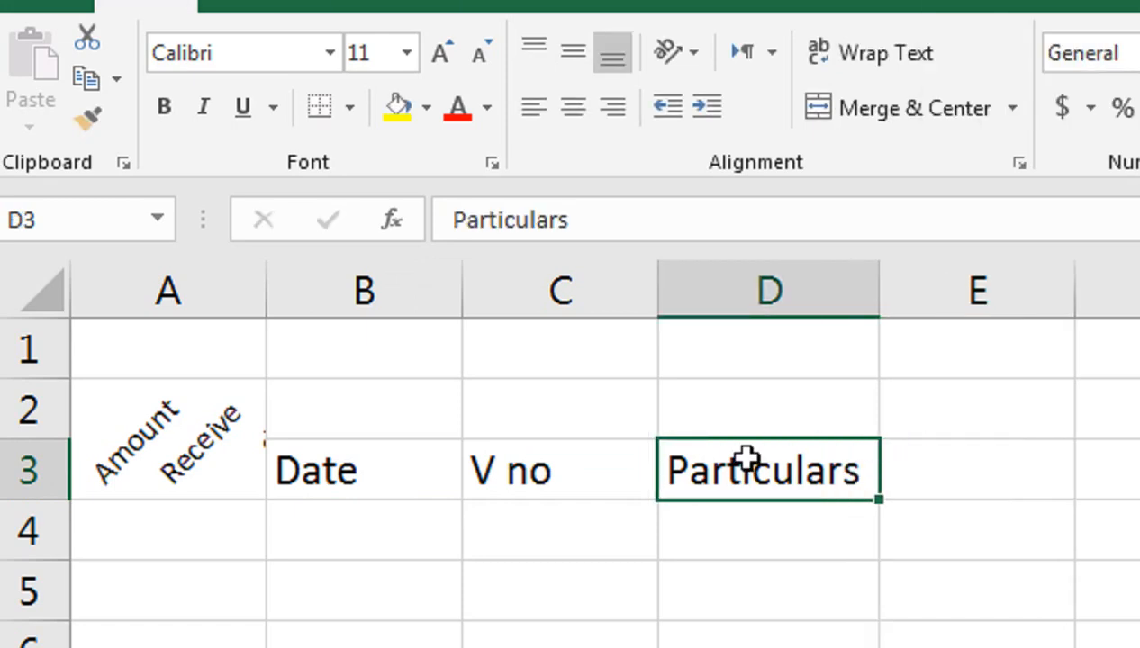
- Enter the heading "Amount Paid" in cell E3 and fit column E to it
key(Tab)
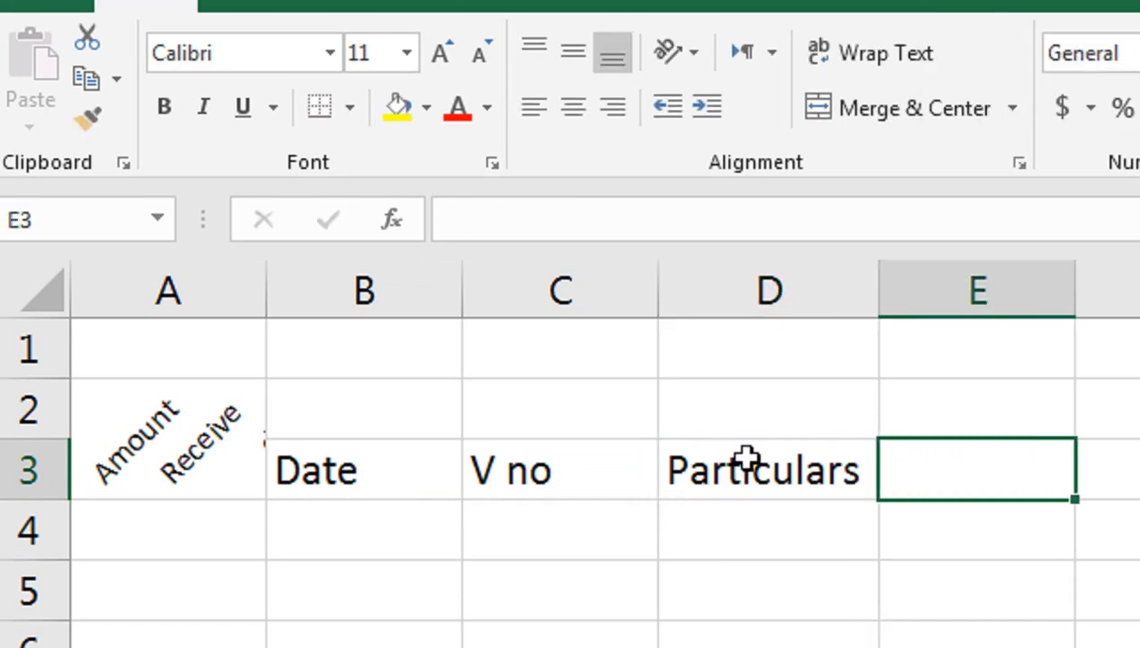
text(A)
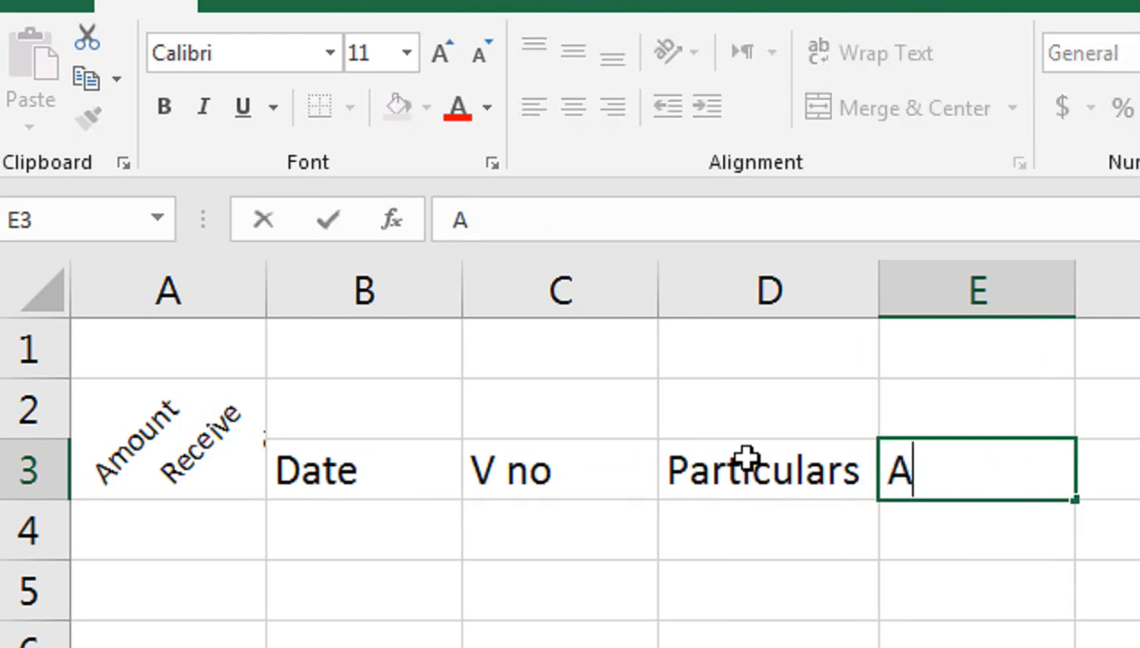
text(mount)
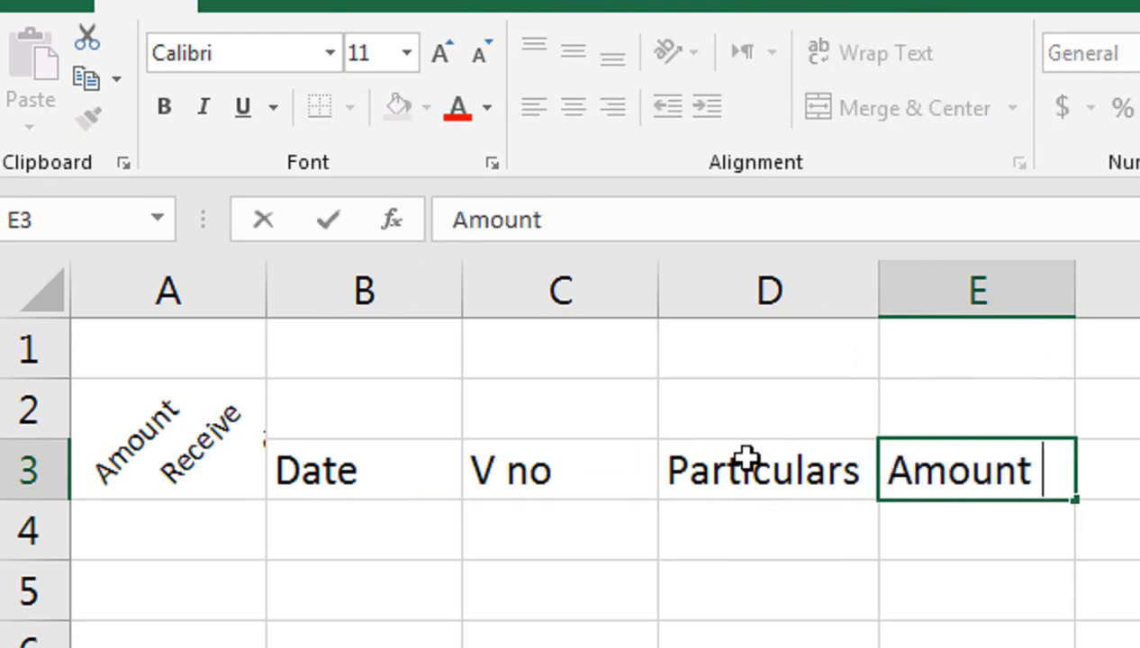
text( Paid)
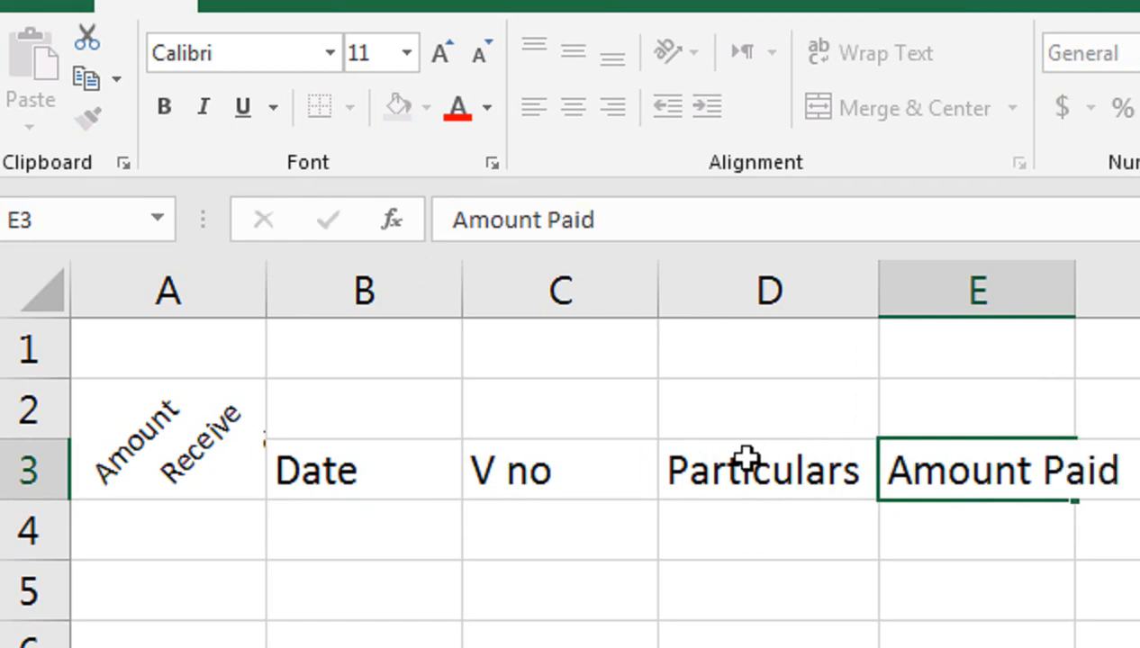
key(Tab)
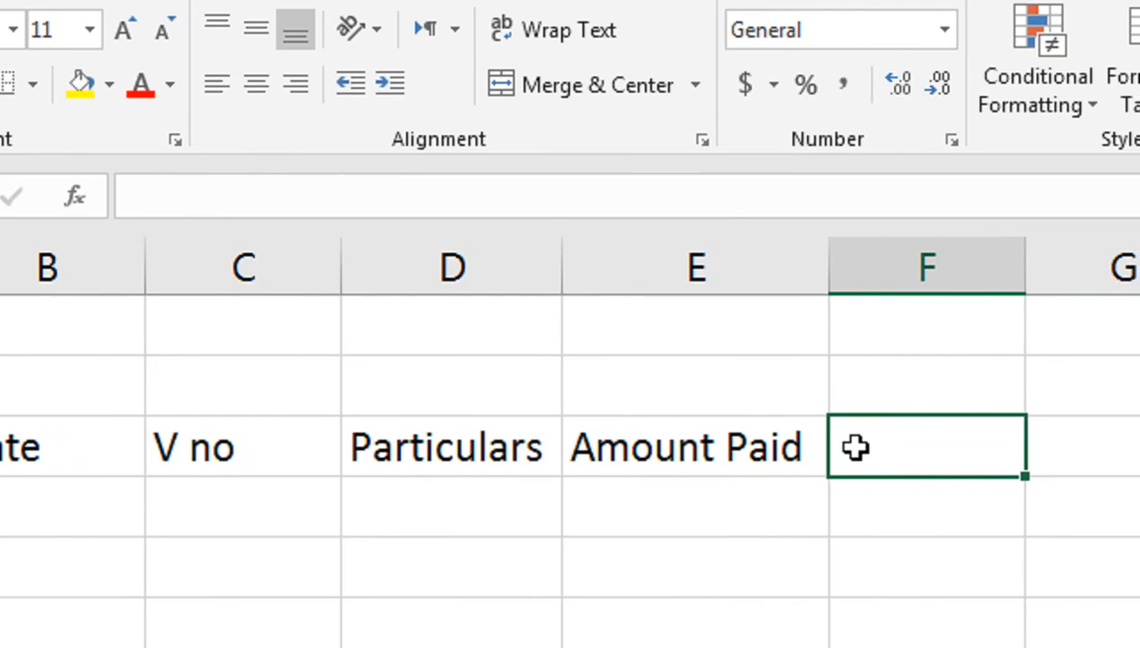
- Enter the heading "Conveyance" in cell F3 and fit column F to it
text(Convey)
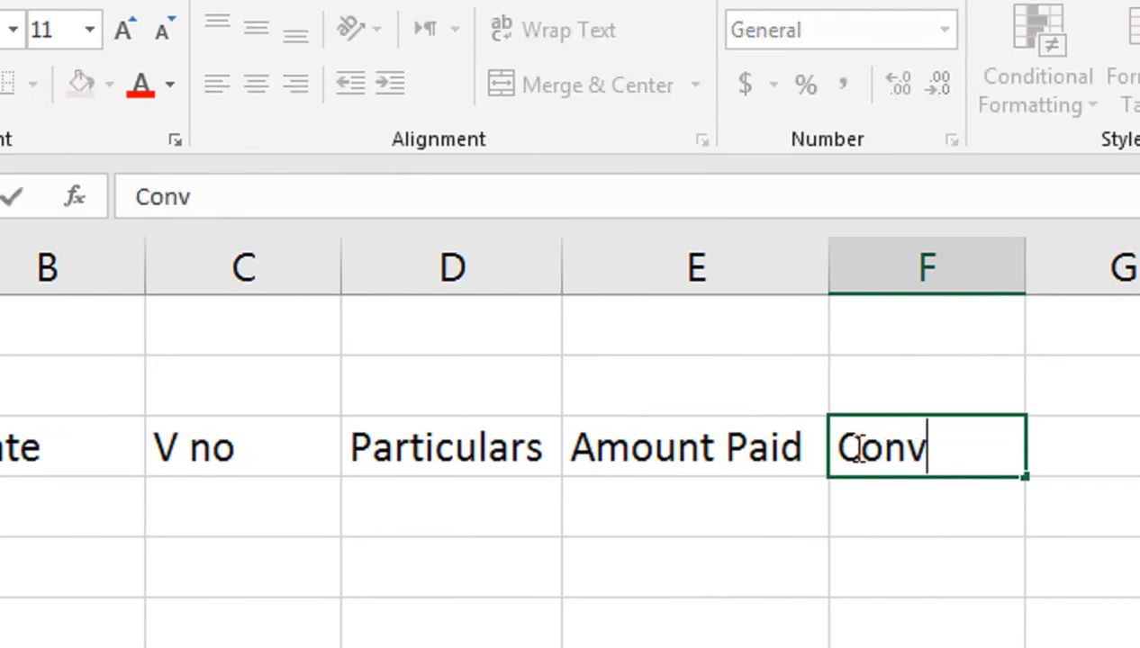
text(ance)
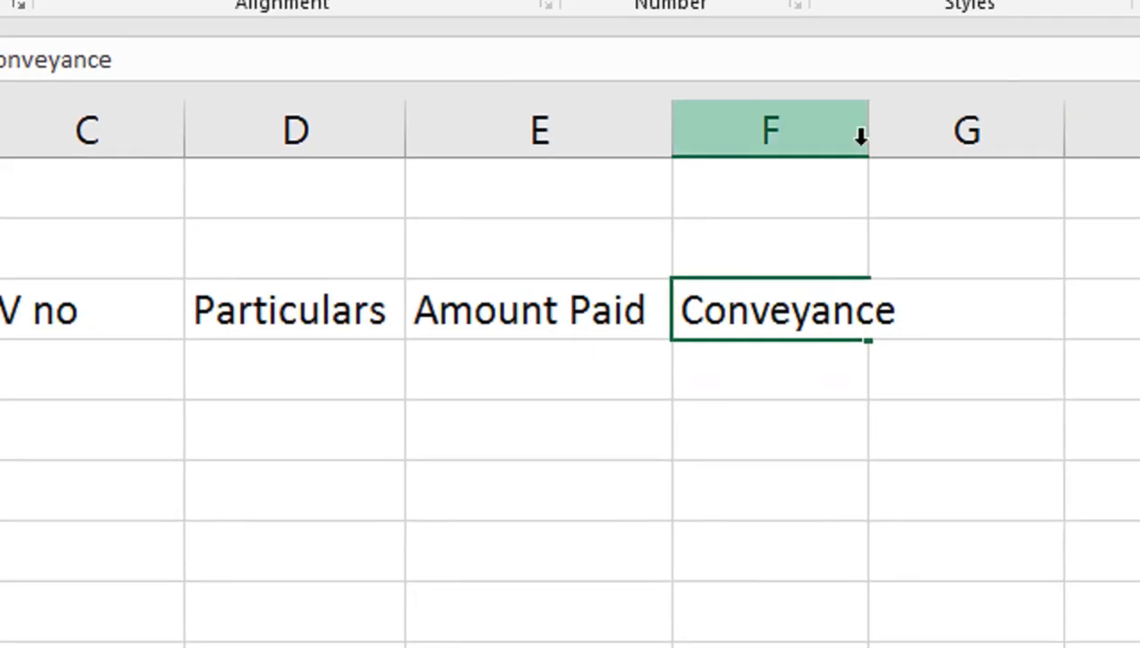
click(910, 85)
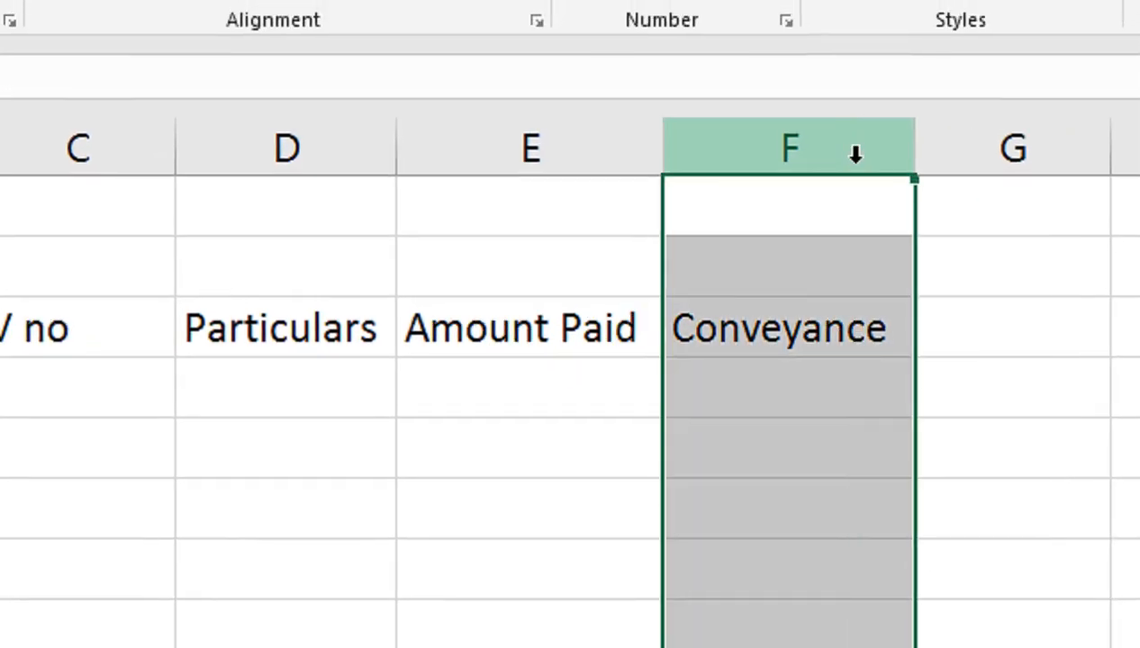
- Enter the heading "Carriage and Cartage" in cell G3
click(959, 341)
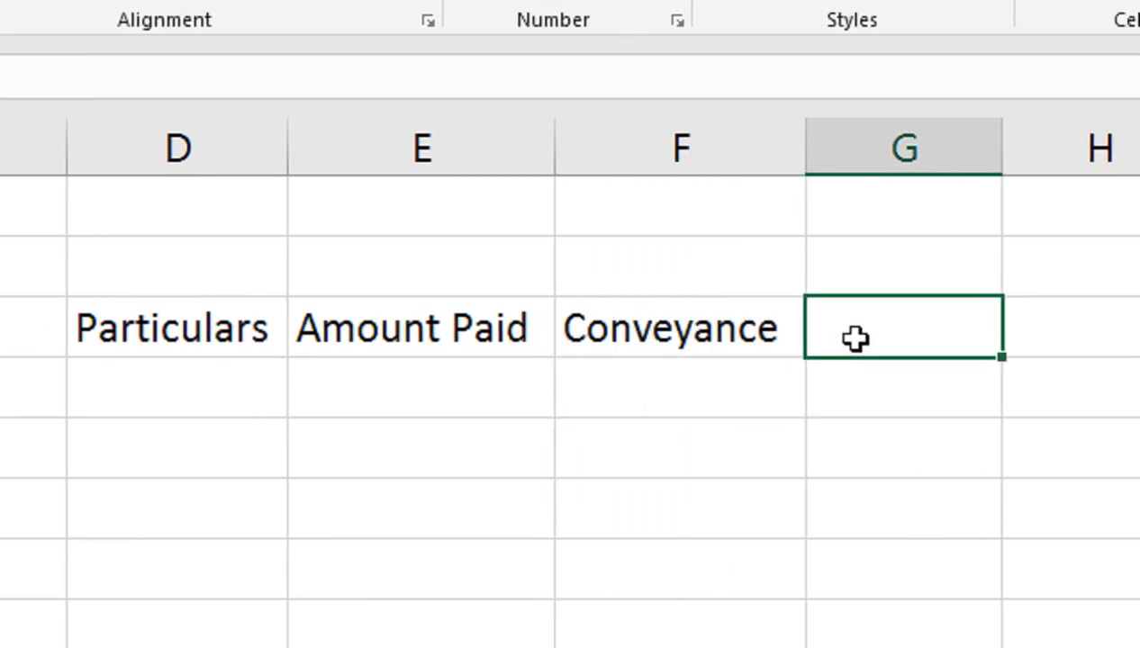
text(Carria)
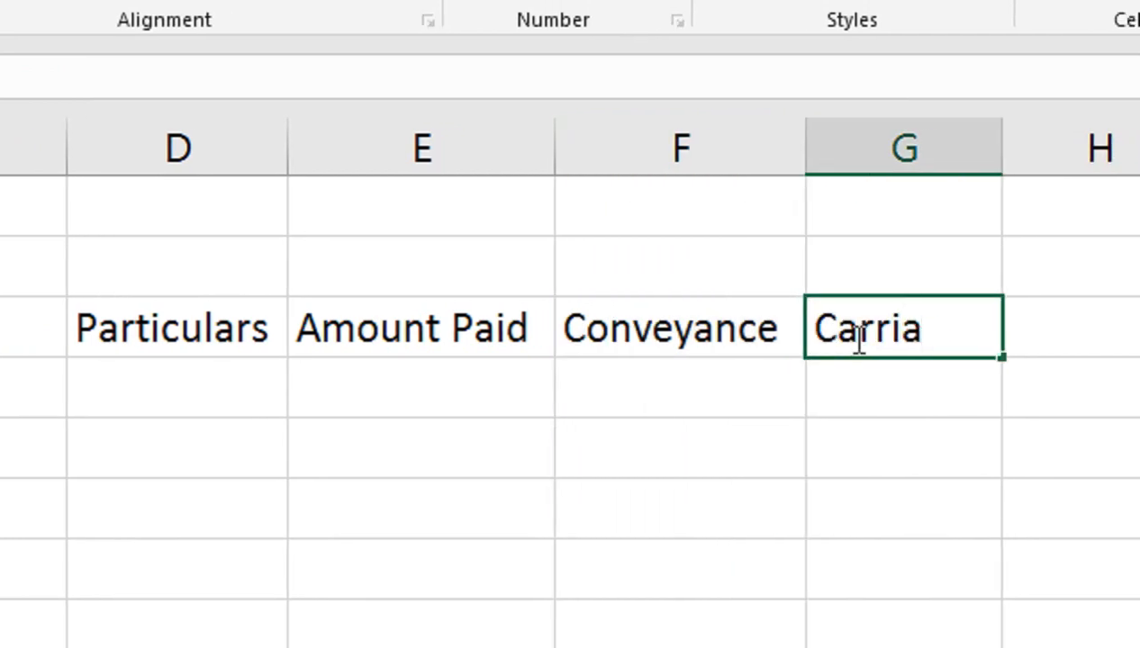
text(ge And)
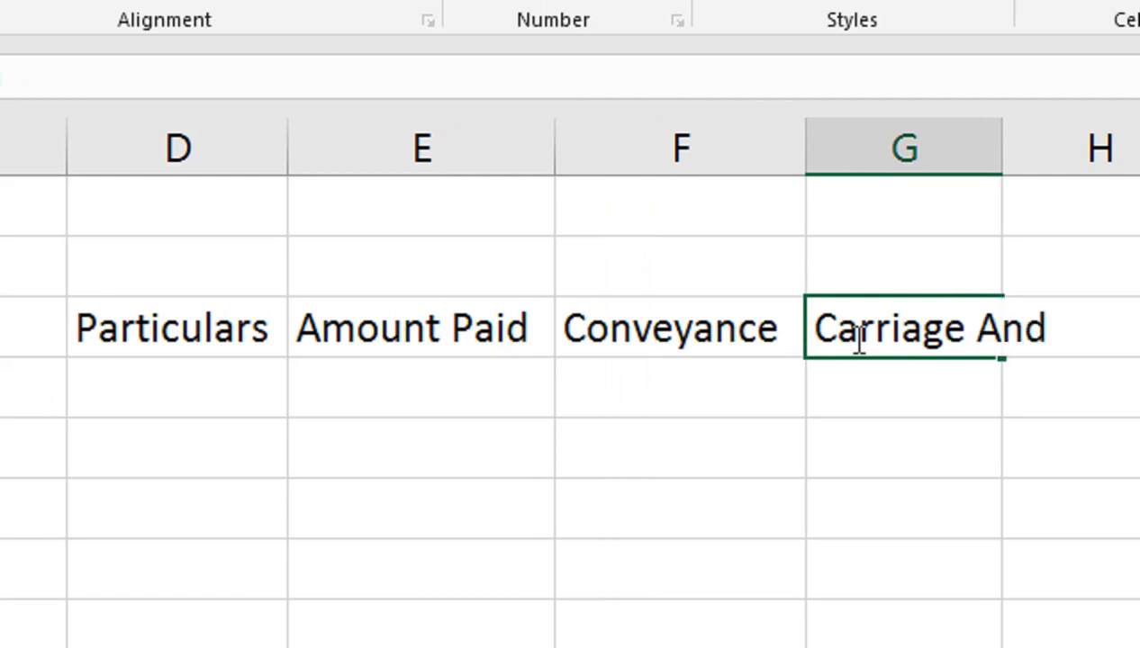
key(BackSpace)
key(BackSpace)
key(BackSpace)
key(BackSpace)
text(an)
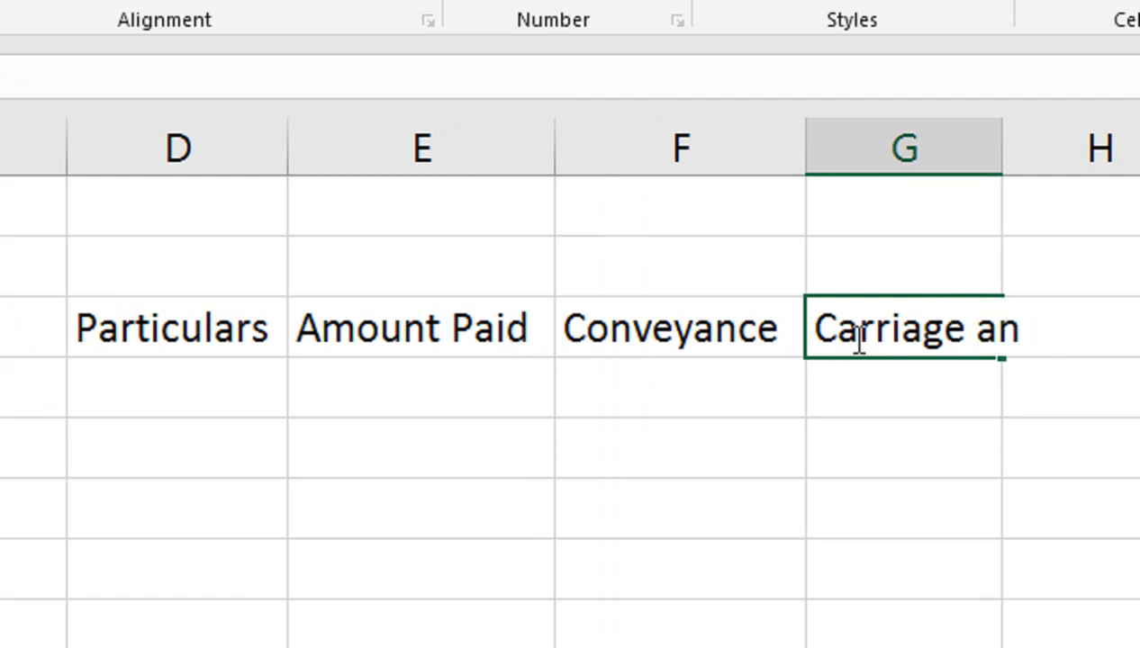
text(d Carta)
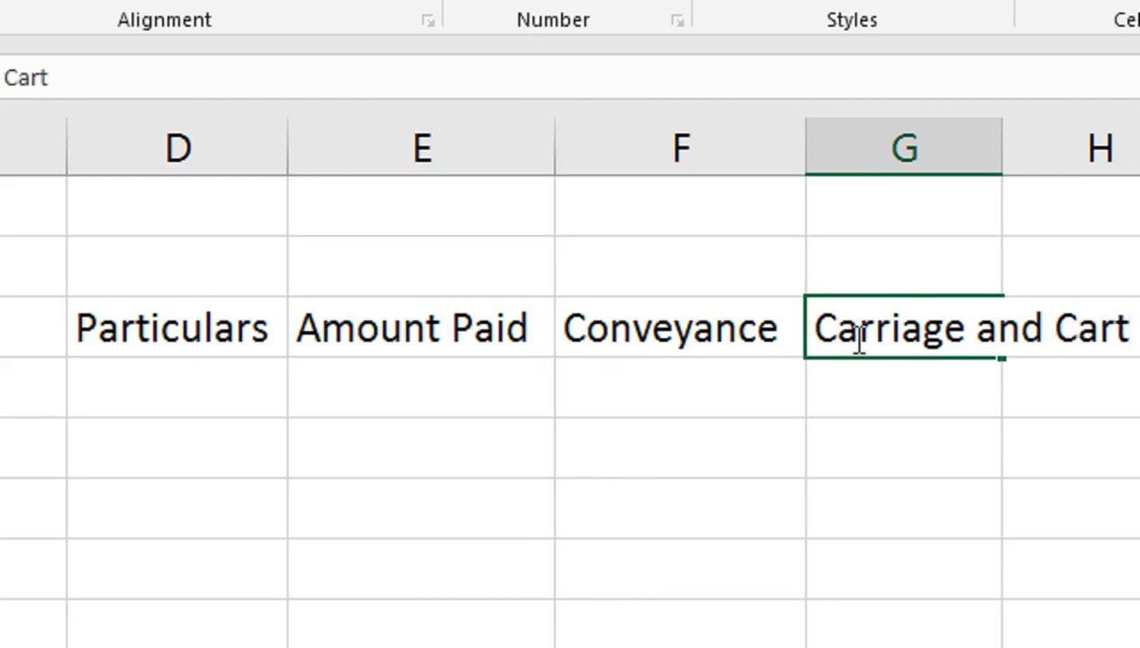
text(ge)
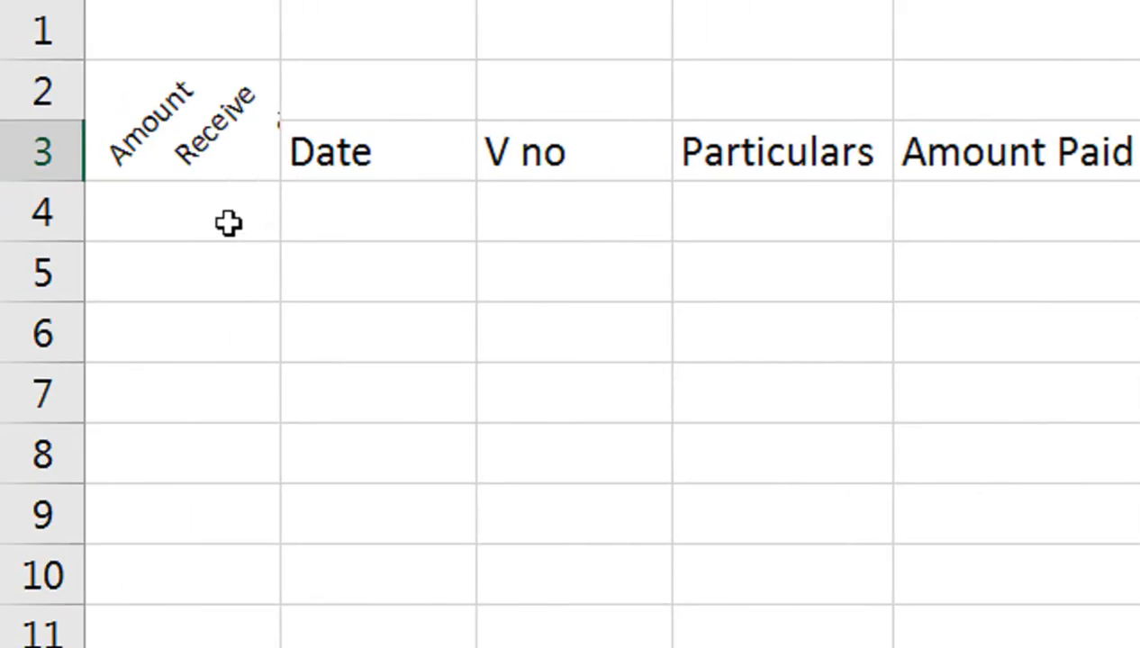
- Enter the debit-side label "Dr" in cell A1 above the "Amount Received" heading
click(210, 121)
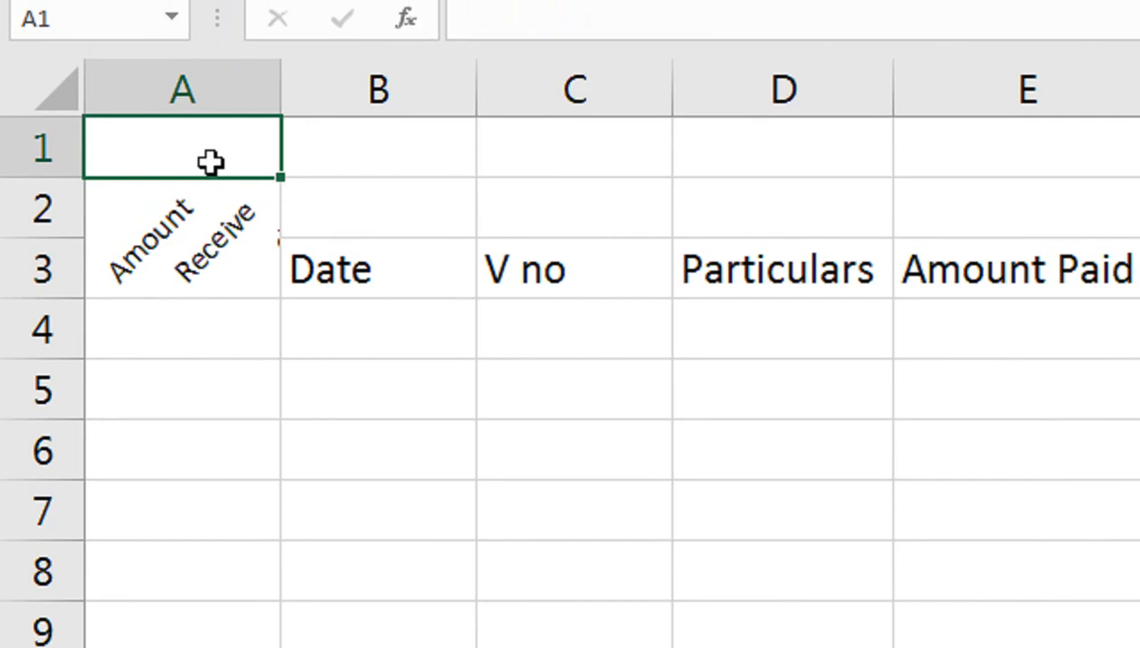
text(Dr)
click(7, 261)
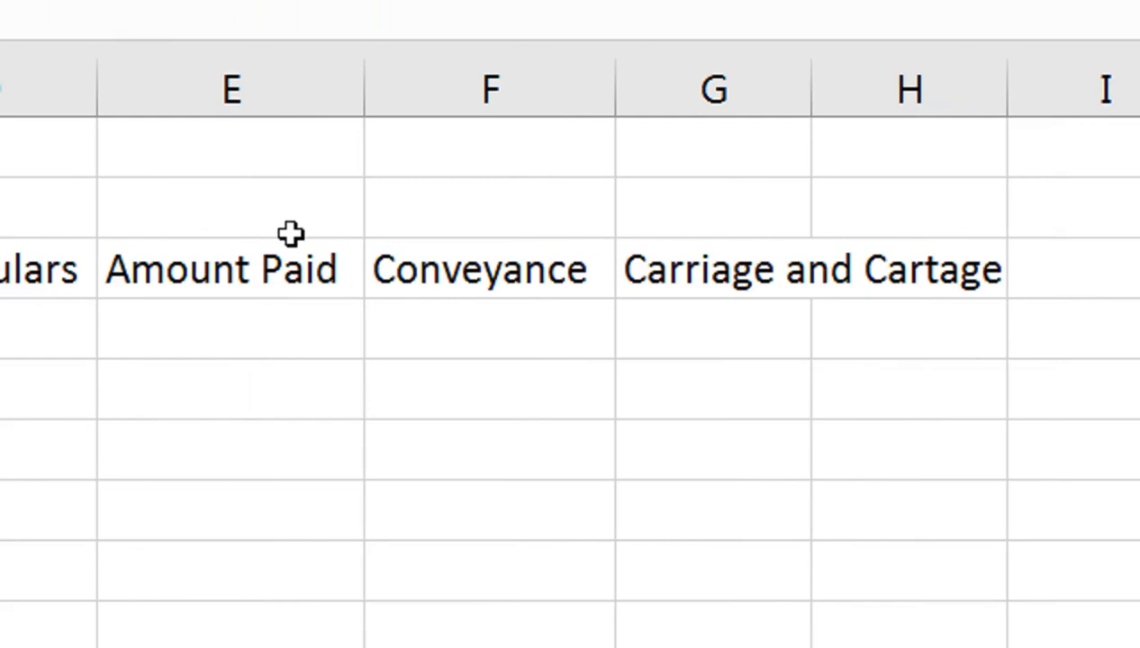
- Widen column G and merge and center cells G2:G3 with wrapped text for the "Carriage and Cartage" heading
click(827, 101)
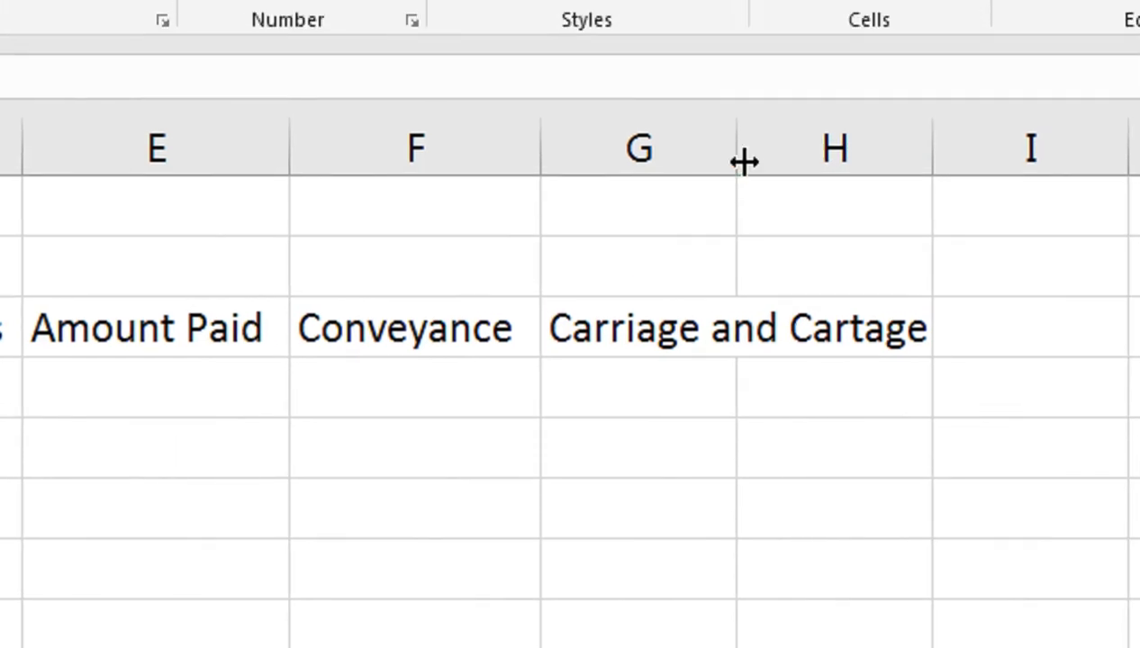
drag(717, 264, 708, 302)
drag(739, 160, 831, 191)
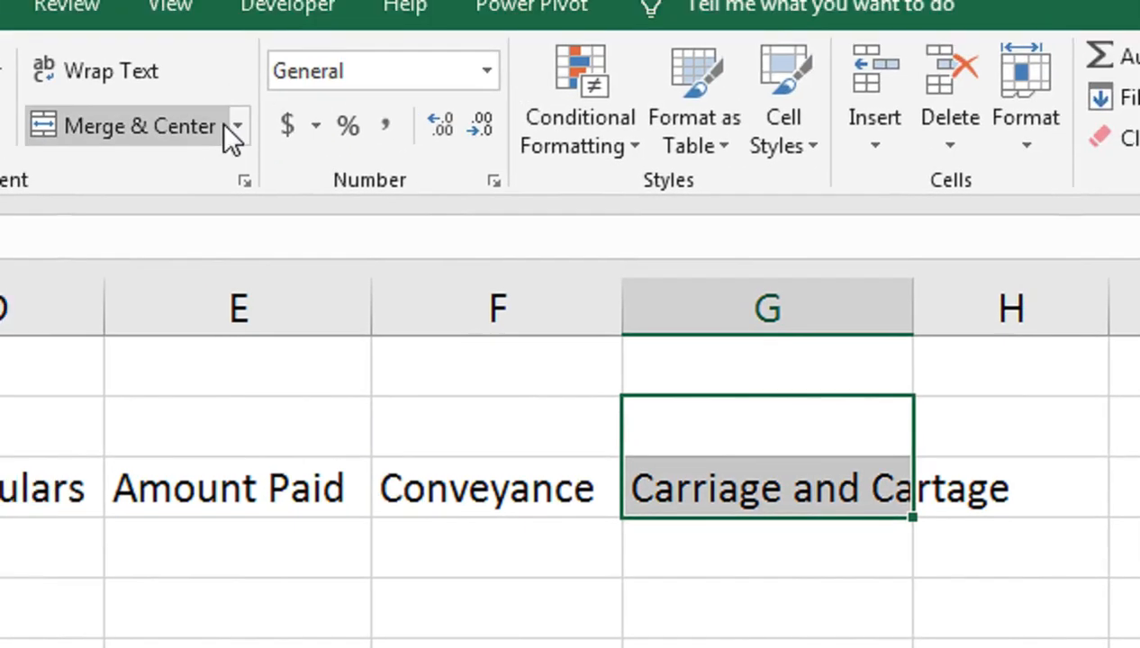
click(272, 151)
click(286, 149)
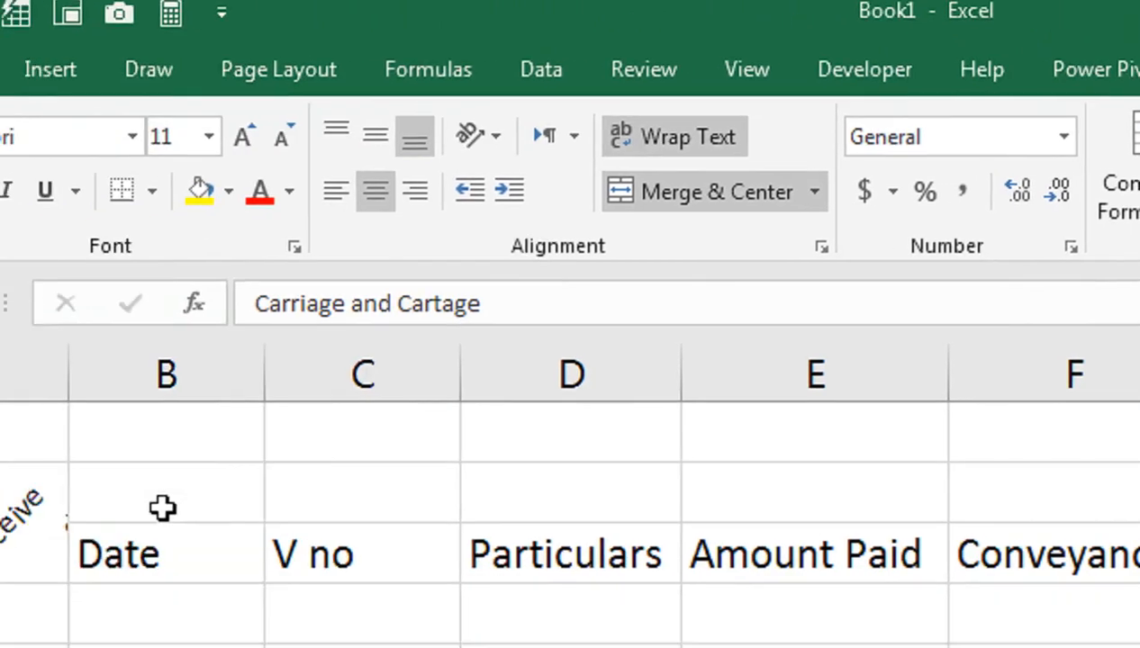
click(183, 483)
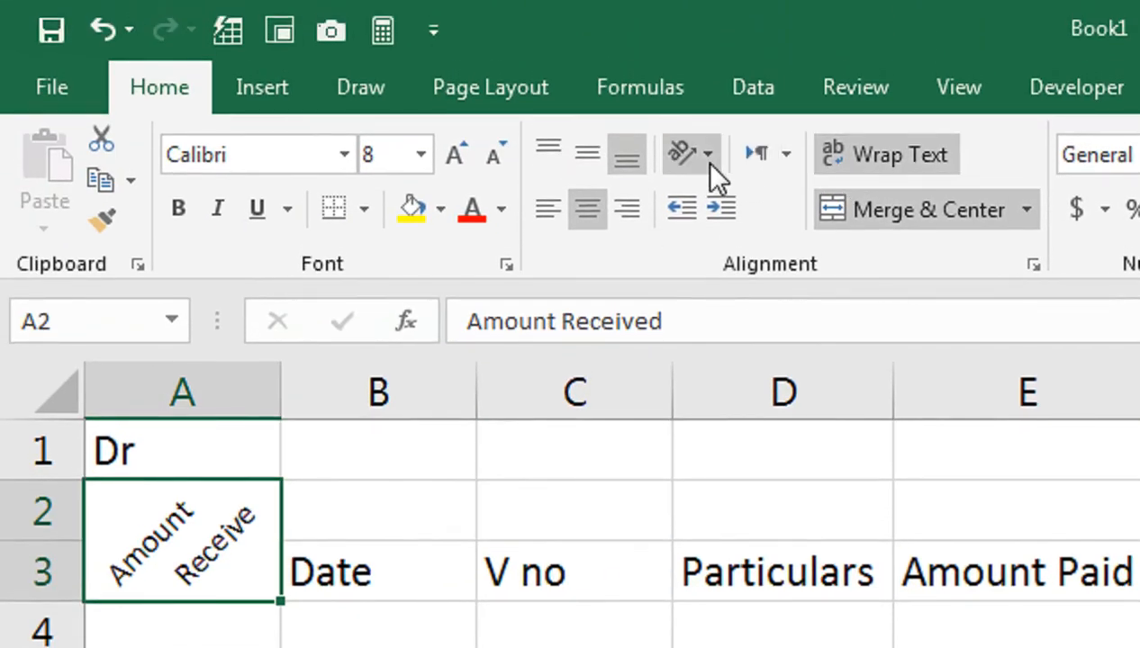
click(707, 155)
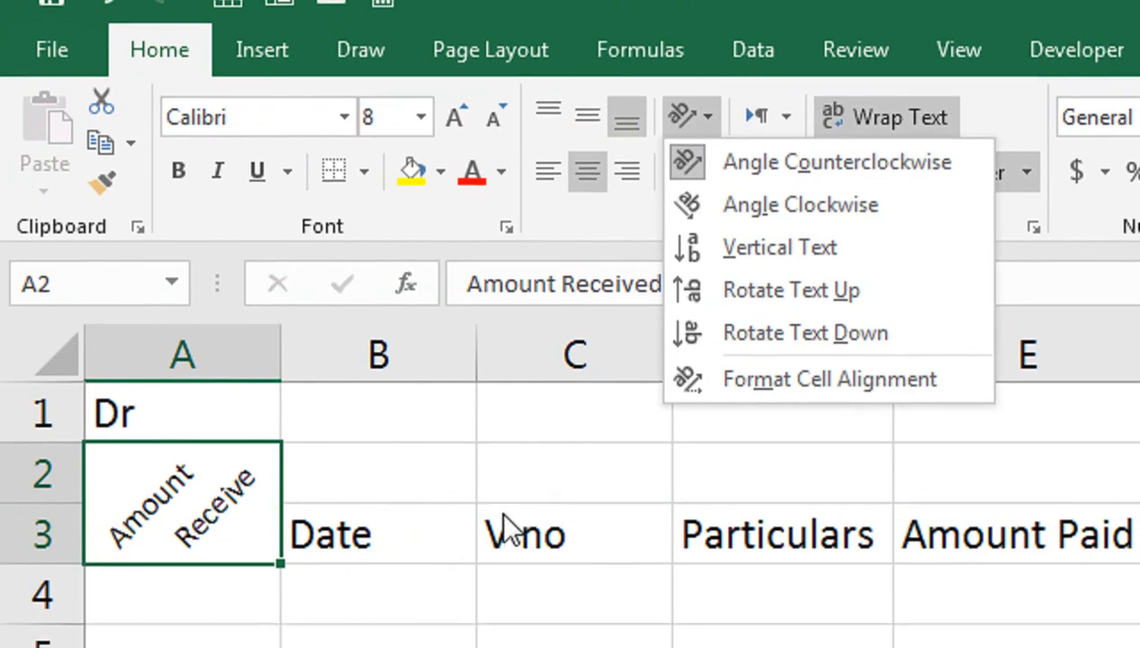
click(504, 555)
drag(674, 397, 582, 422)
drag(582, 351, 613, 365)
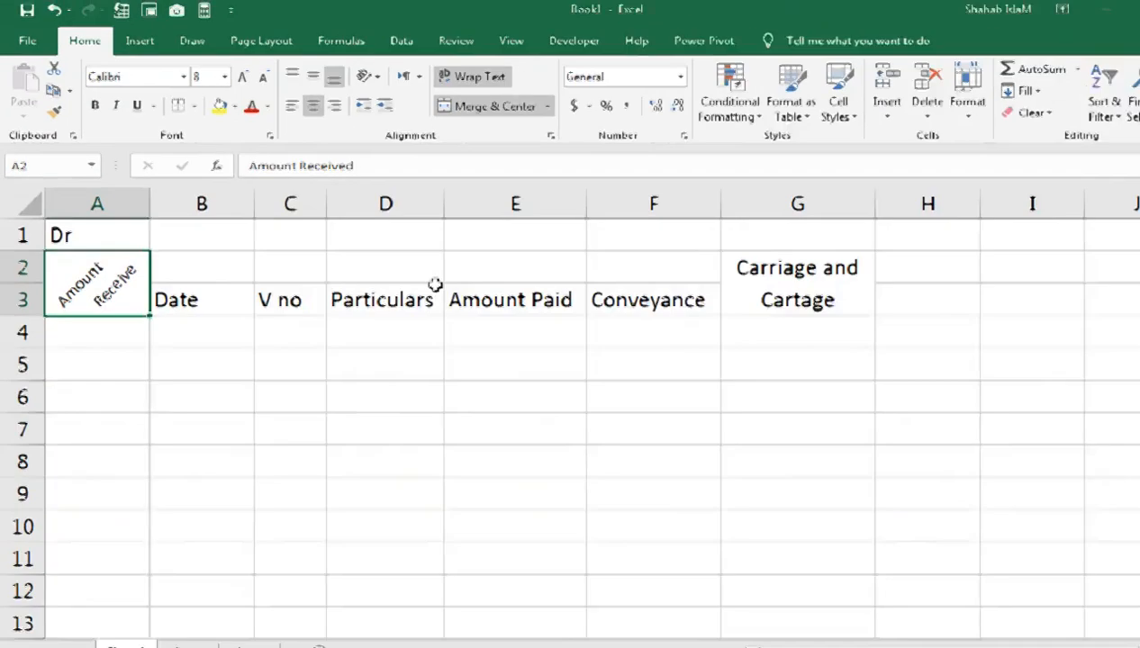
- Copy the formatting of the "Carriage and Cartage" heading onto the "Amount Received" heading in A2
click(824, 275)
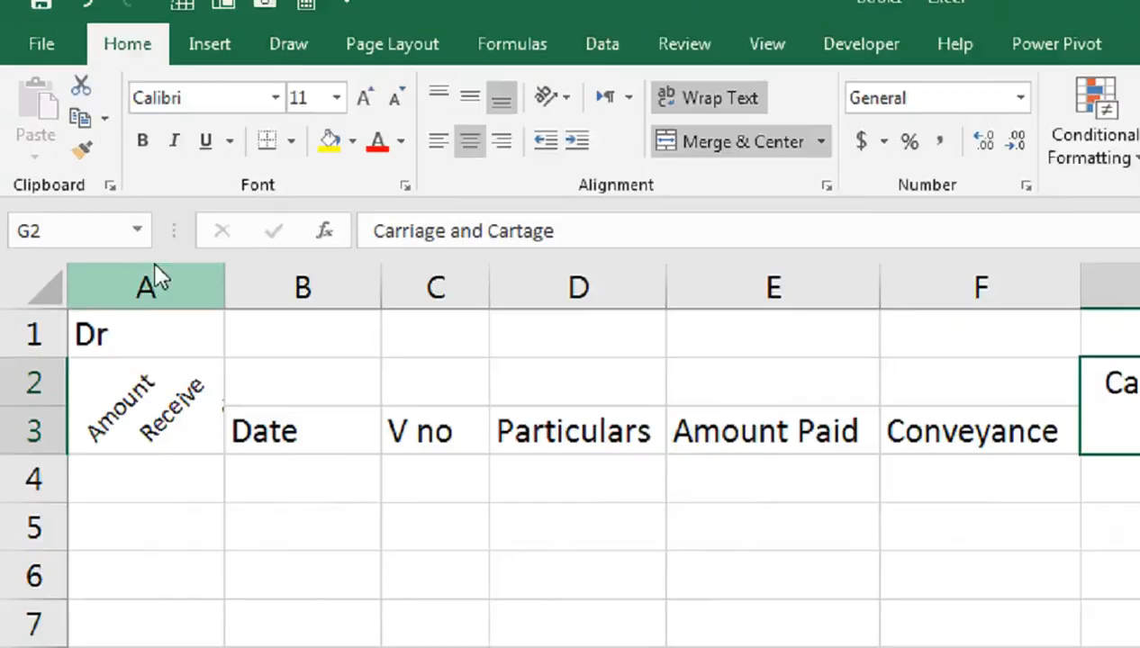
click(81, 149)
click(138, 379)
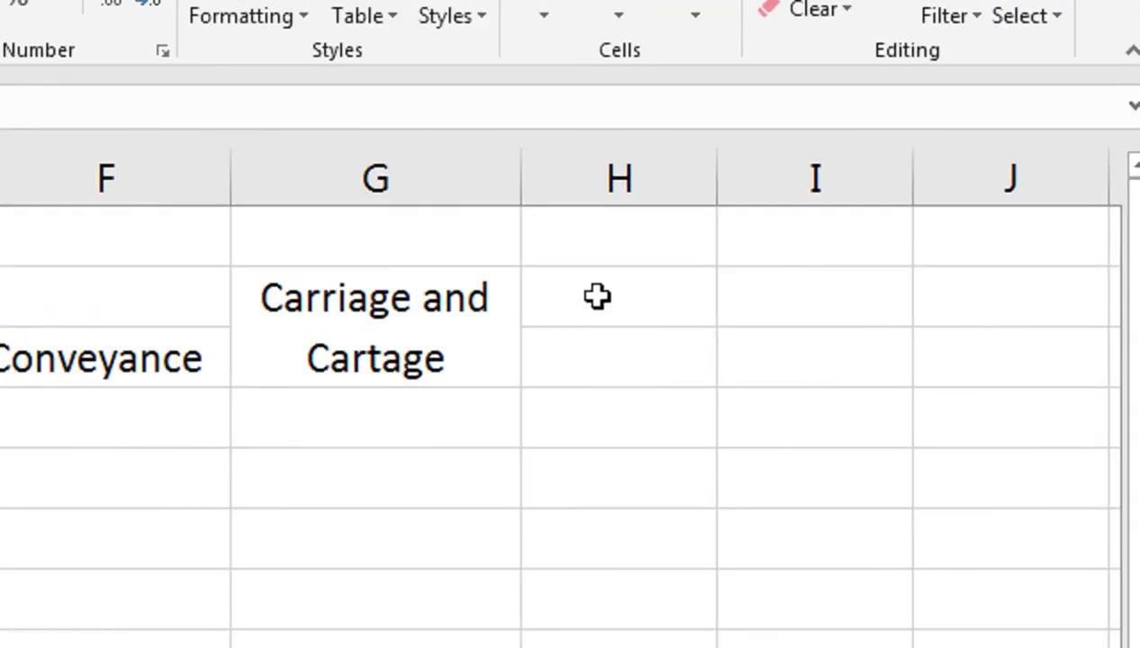
- Enter the heading "Priniting Stationary" in cell H3
click(573, 364)
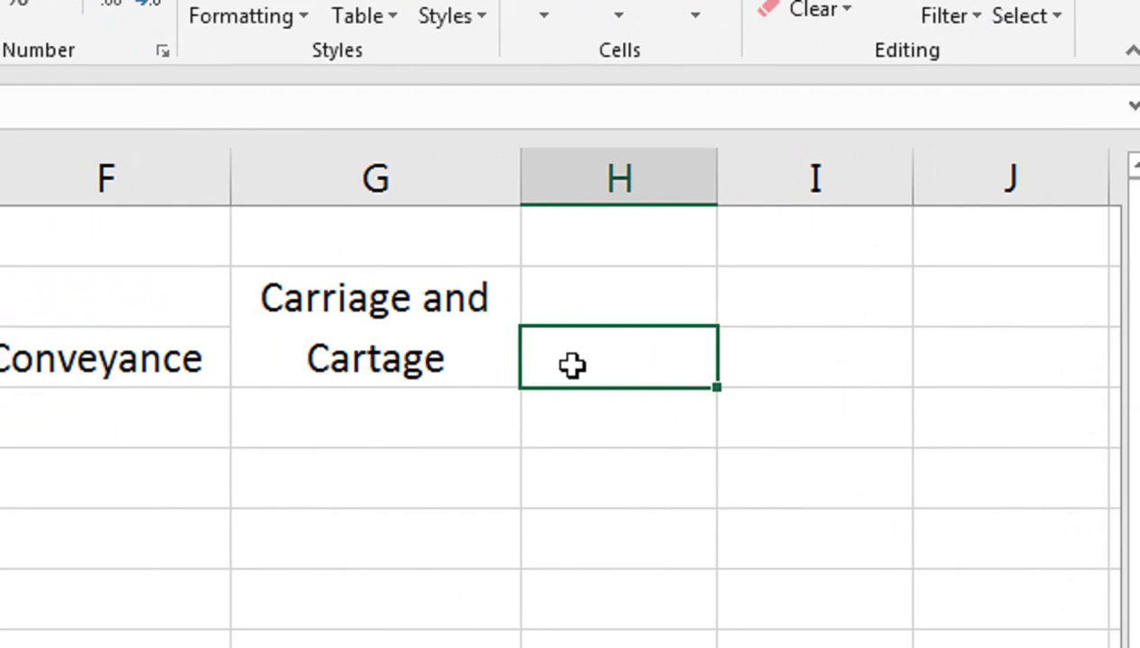
text(P)
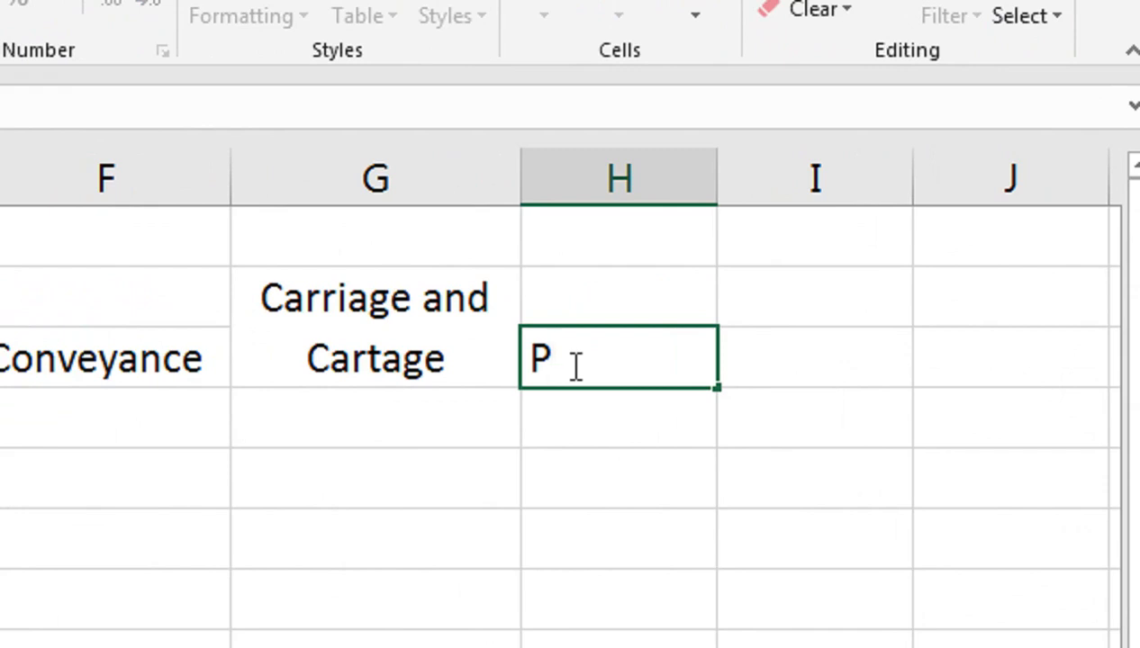
text(rinitng)
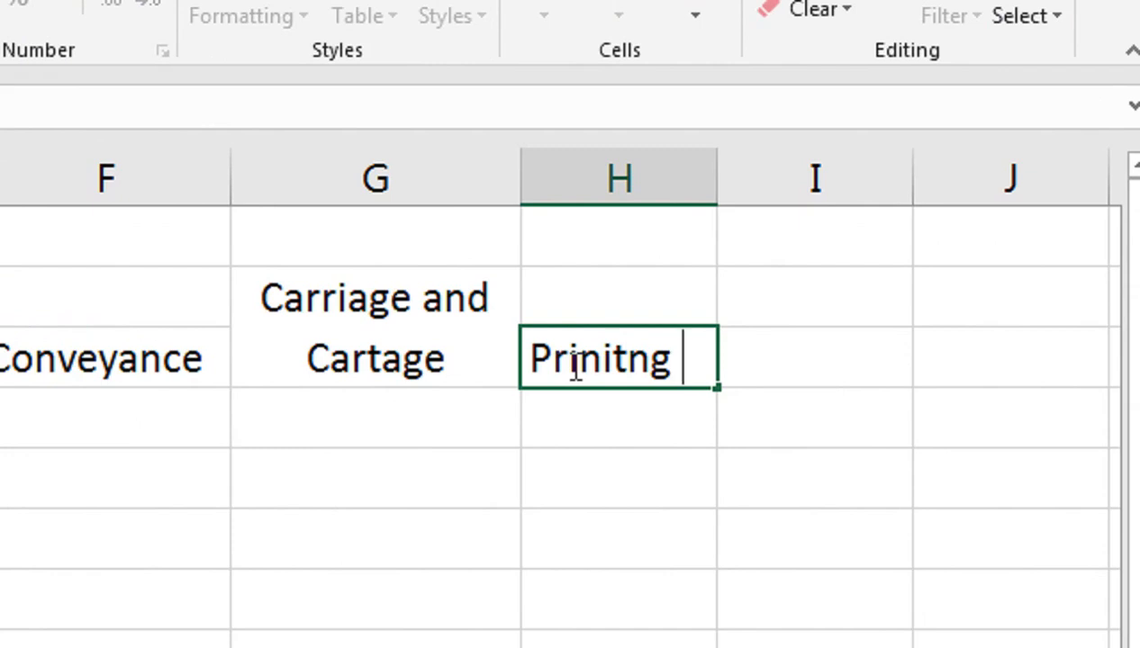
key(BackSpace)
key(BackSpace)
key(BackSpace)
key(BackSpace)
text(t)
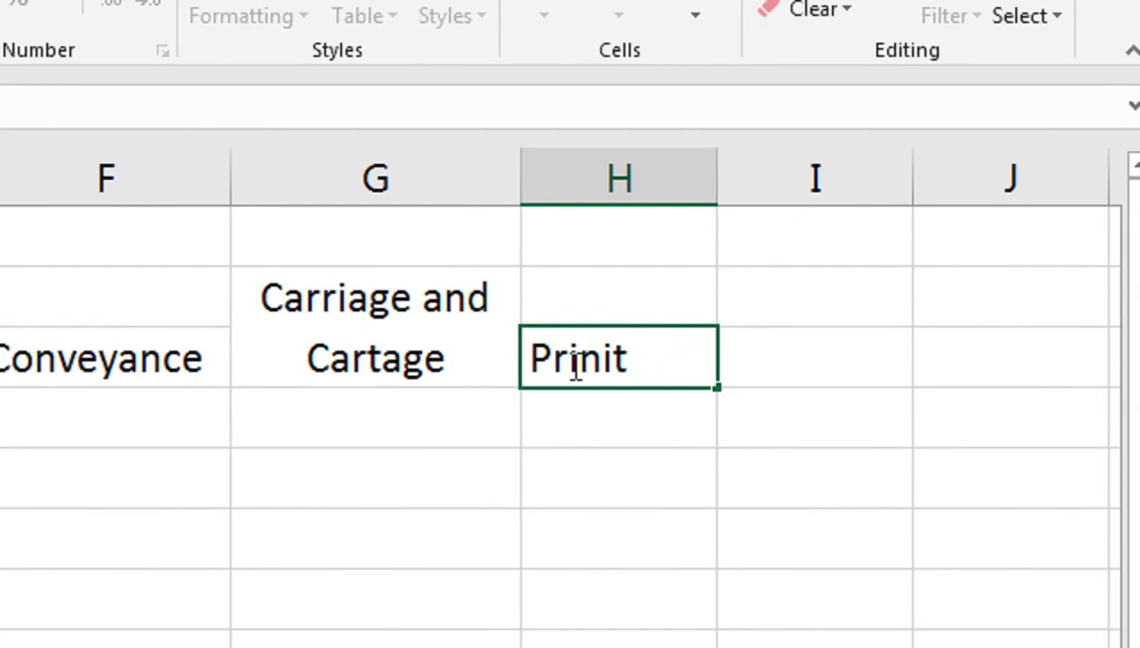
text(ing)
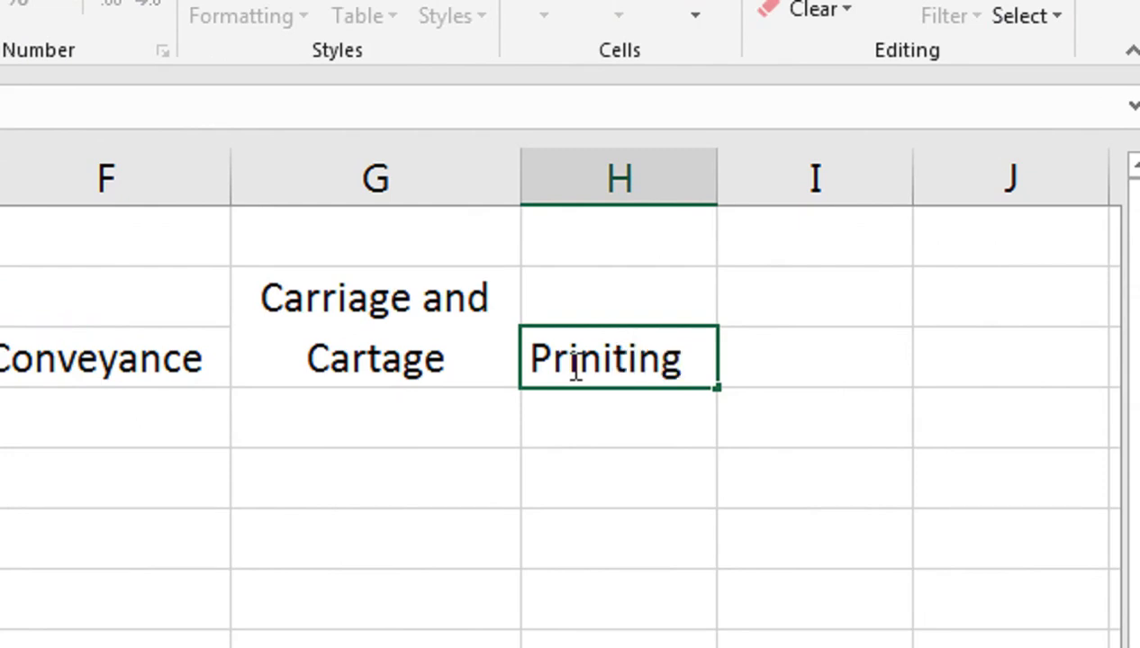
text( Stationary)
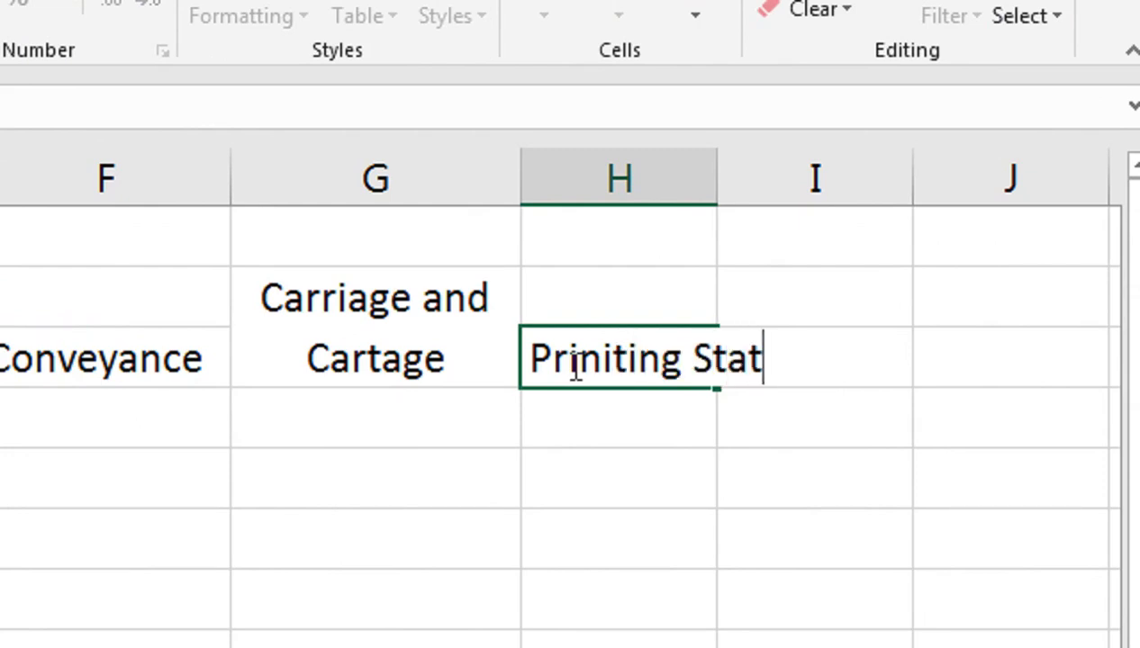
key(Return)
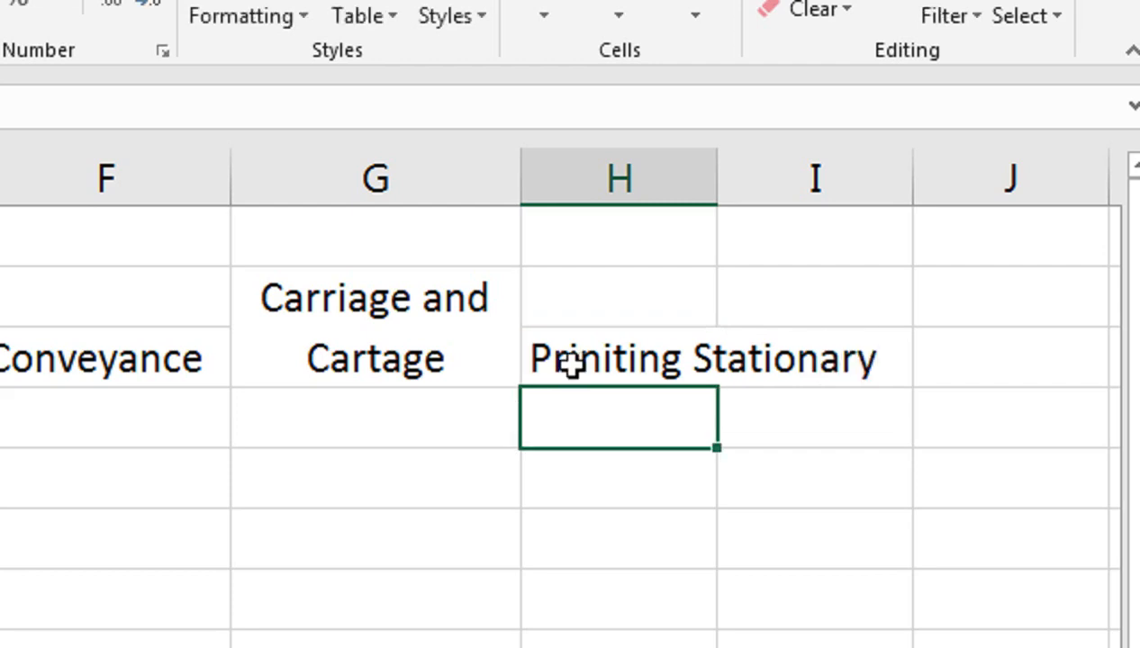
- Widen column H slightly and merge and center cells H2:H3 with wrapped text
click(601, 364)
click(453, 290)
drag(617, 302, 621, 342)
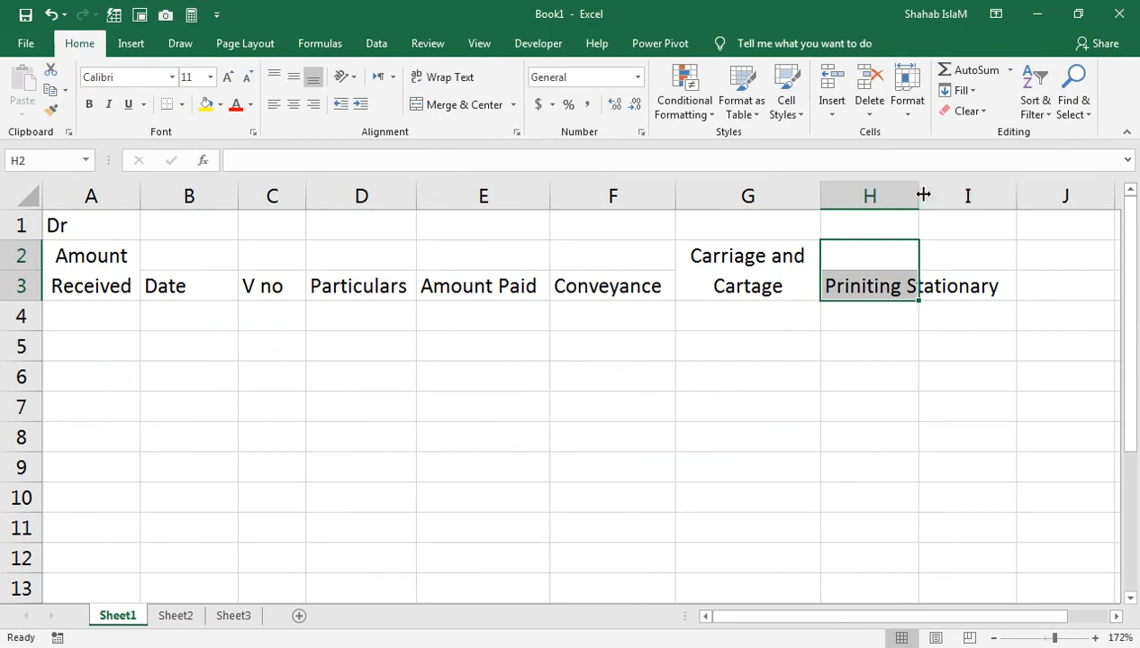
drag(905, 195, 935, 195)
click(460, 104)
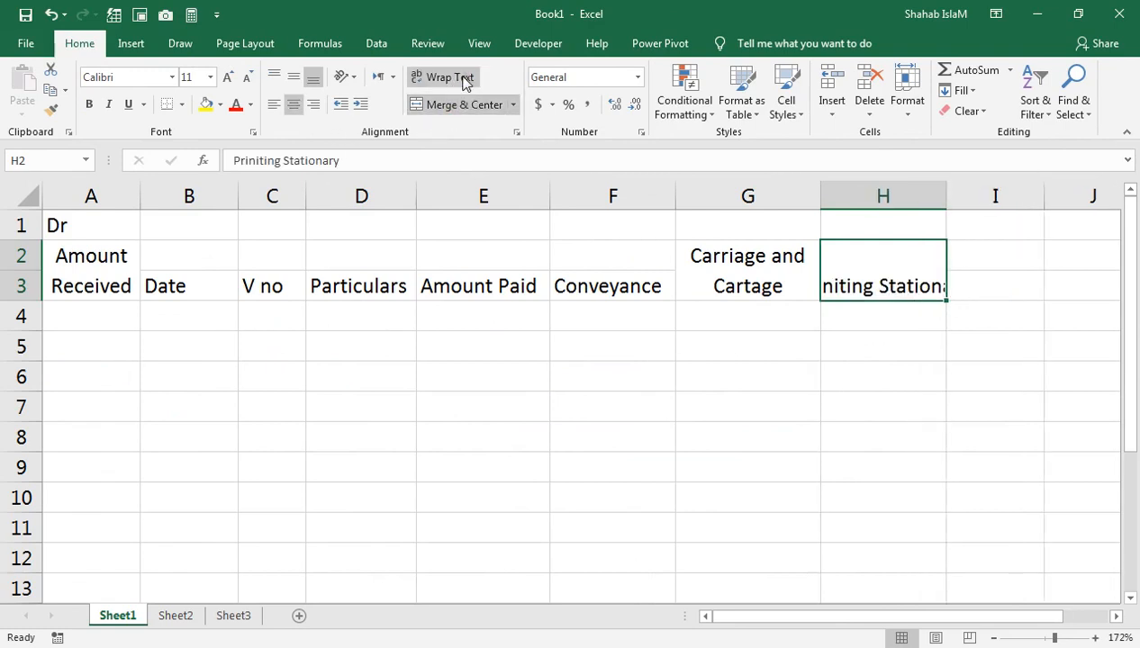
click(459, 77)
- Enter the heading "Wages" in cell I2 and move it down to I3
click(971, 255)
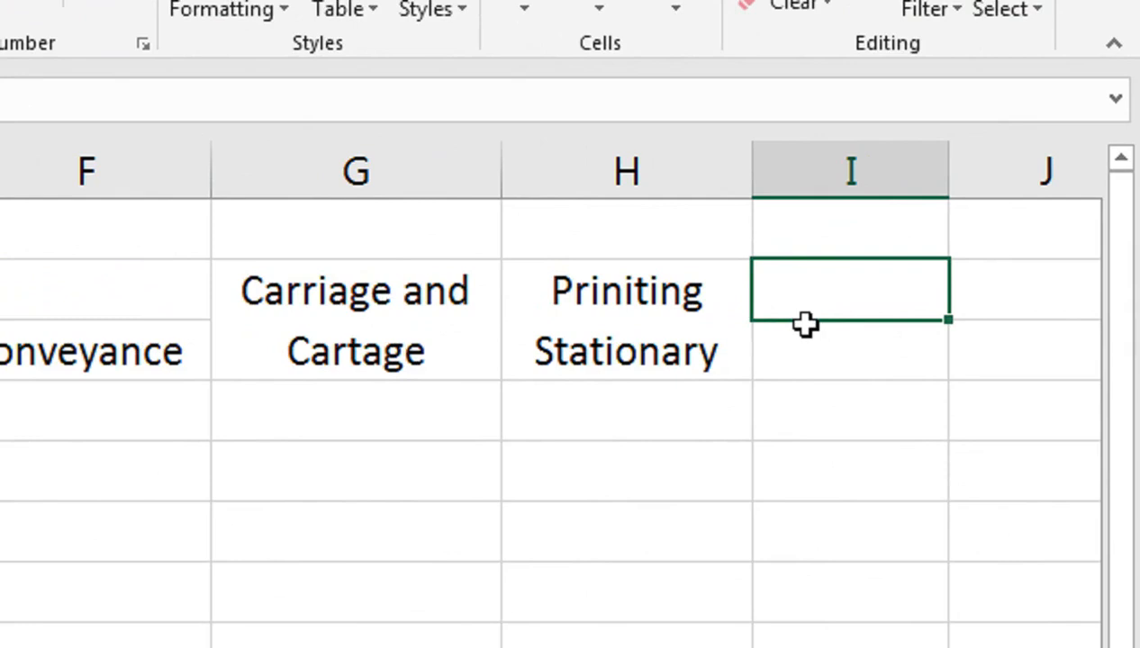
text(Wages)
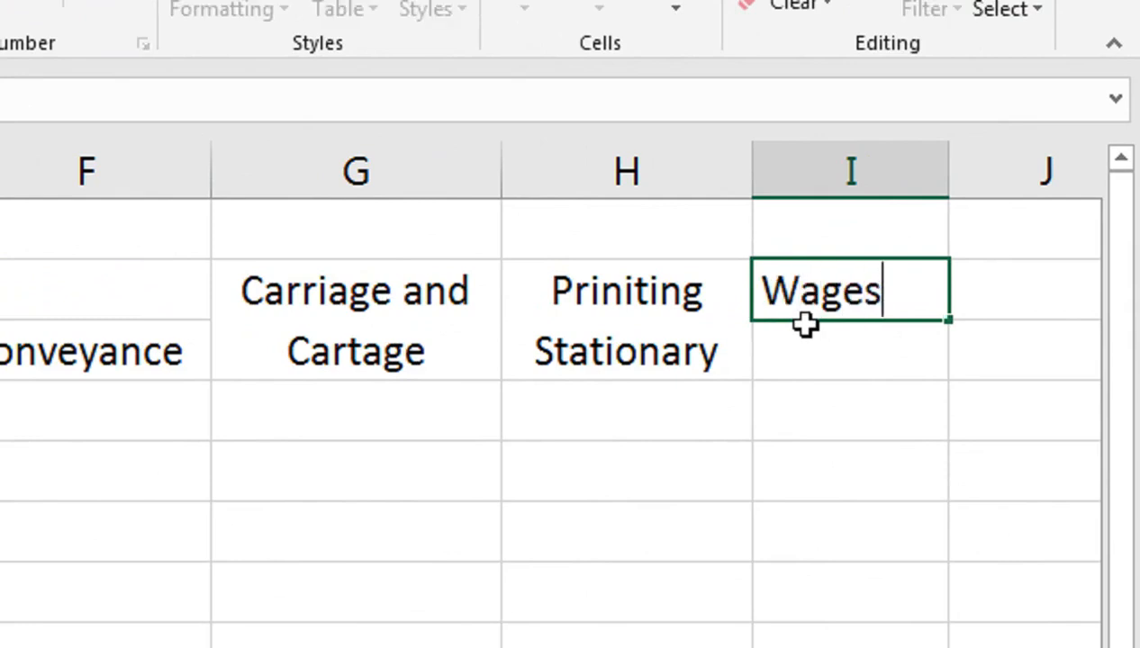
key(Tab)
key(Left)
key(ctrl+x)
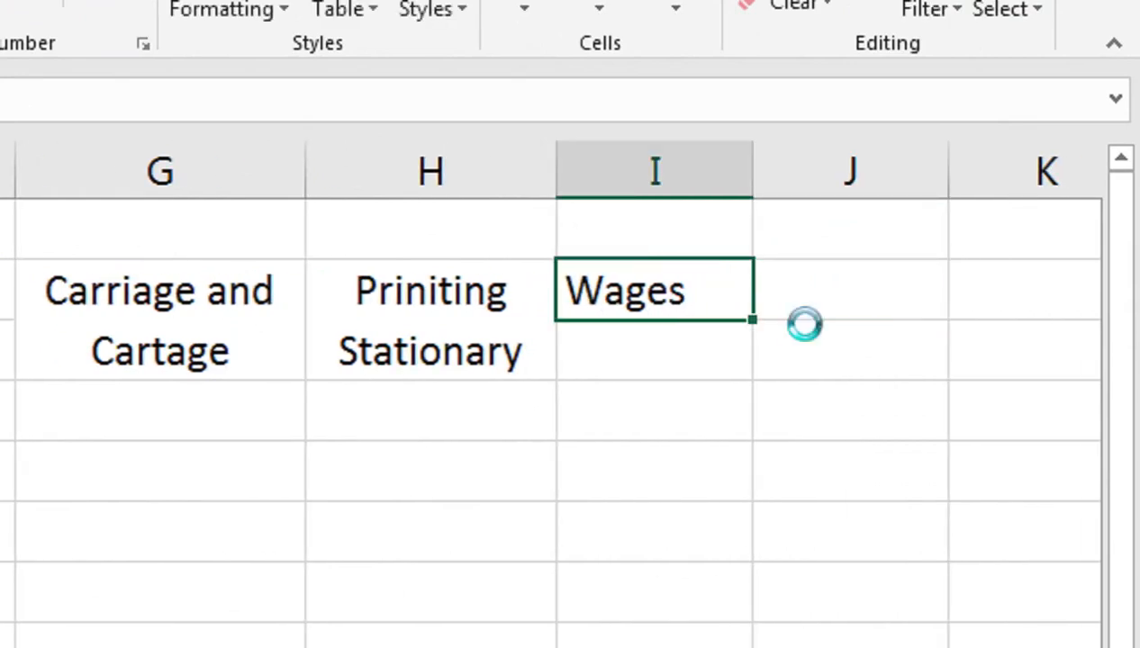
key(Down)
key(ctrl+v)
- Enter the heading "Postage and Telegram" in cell J2
key(Right)
key(Up)
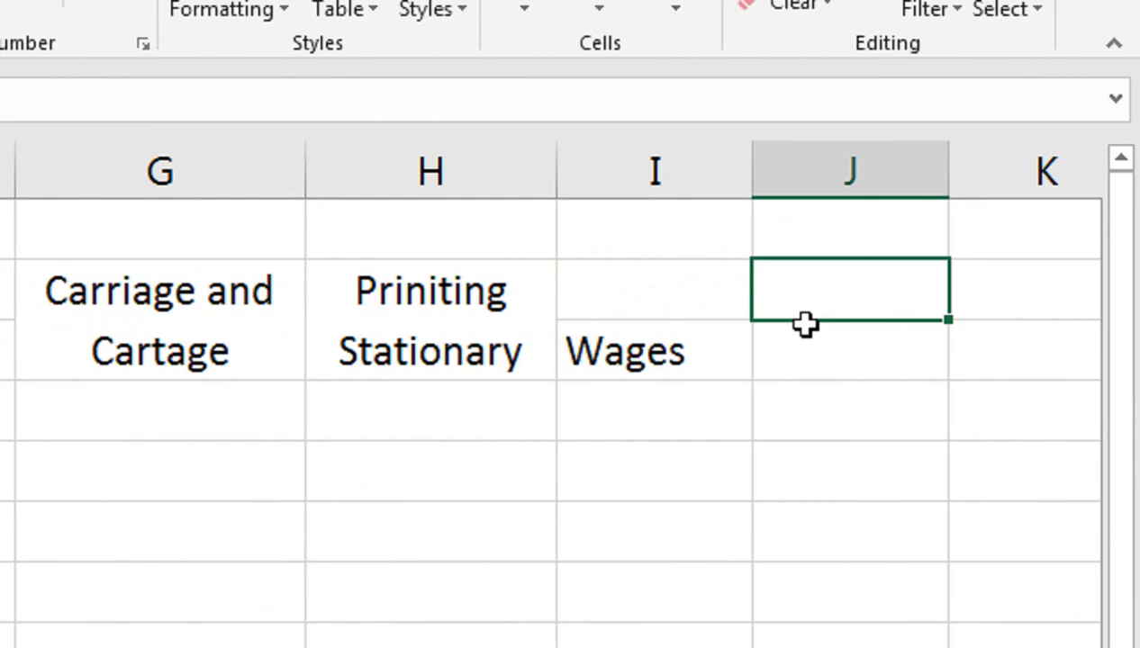
text(Postage)
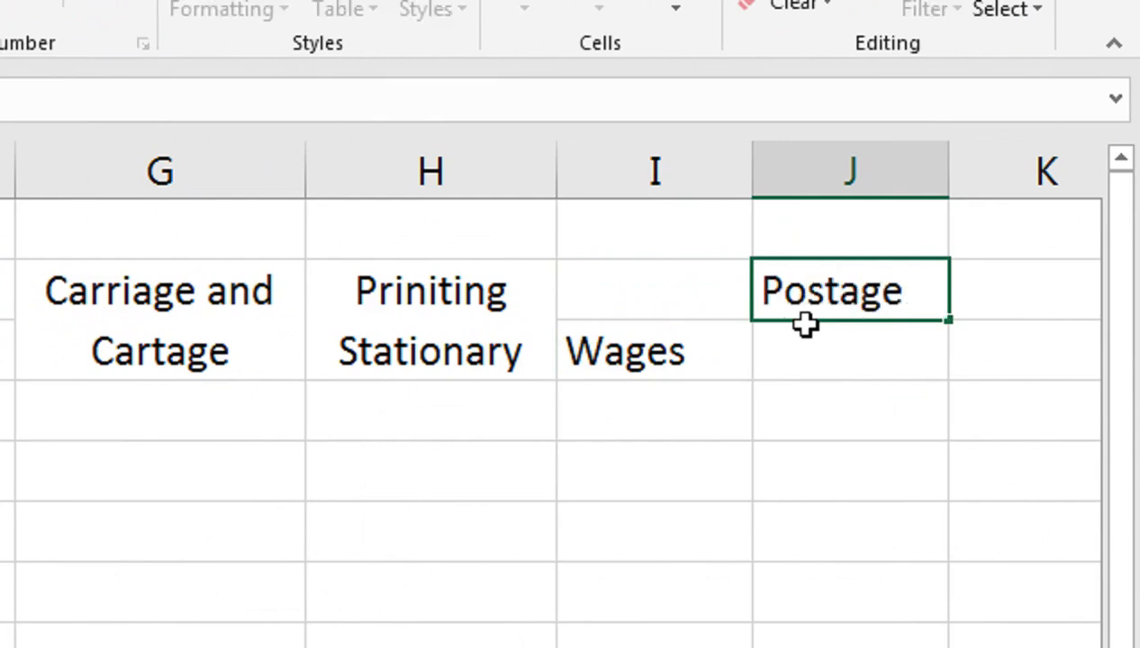
text( and)
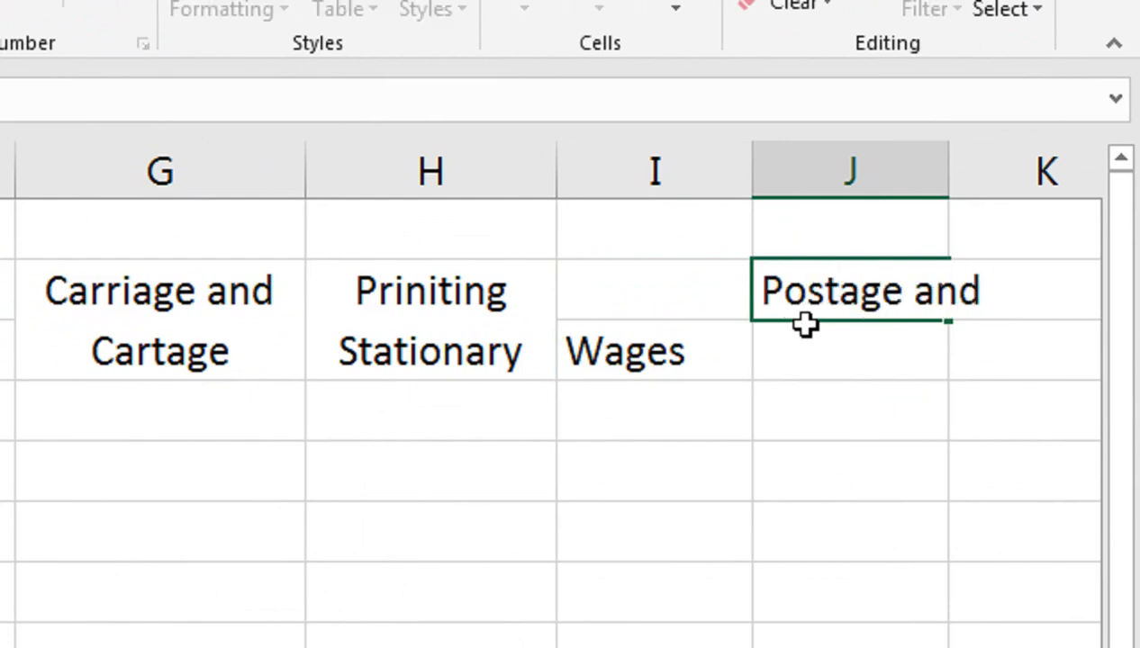
text( Teleggram)
key(BackSpace)
key(BackSpace)
key(BackSpace)
key(BackSpace)
text(ram)
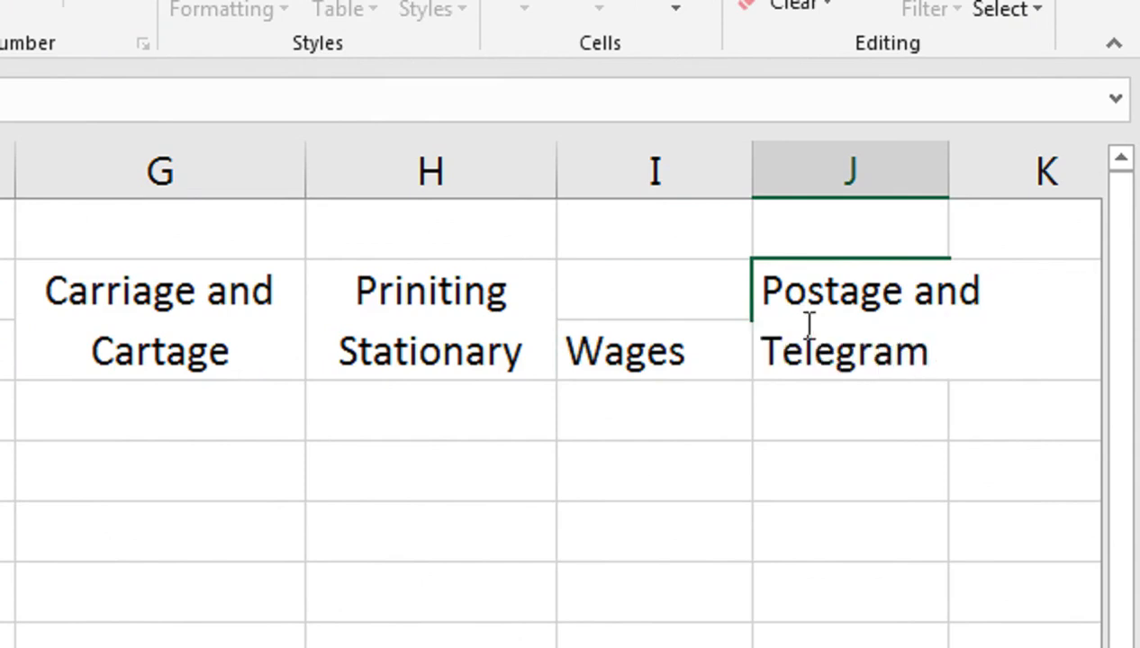
key(Return)
- Widen column J, merge and center J2:J3 with wrapped text, and autofit the height of row 2
drag(950, 184, 998, 184)
drag(884, 275, 892, 382)
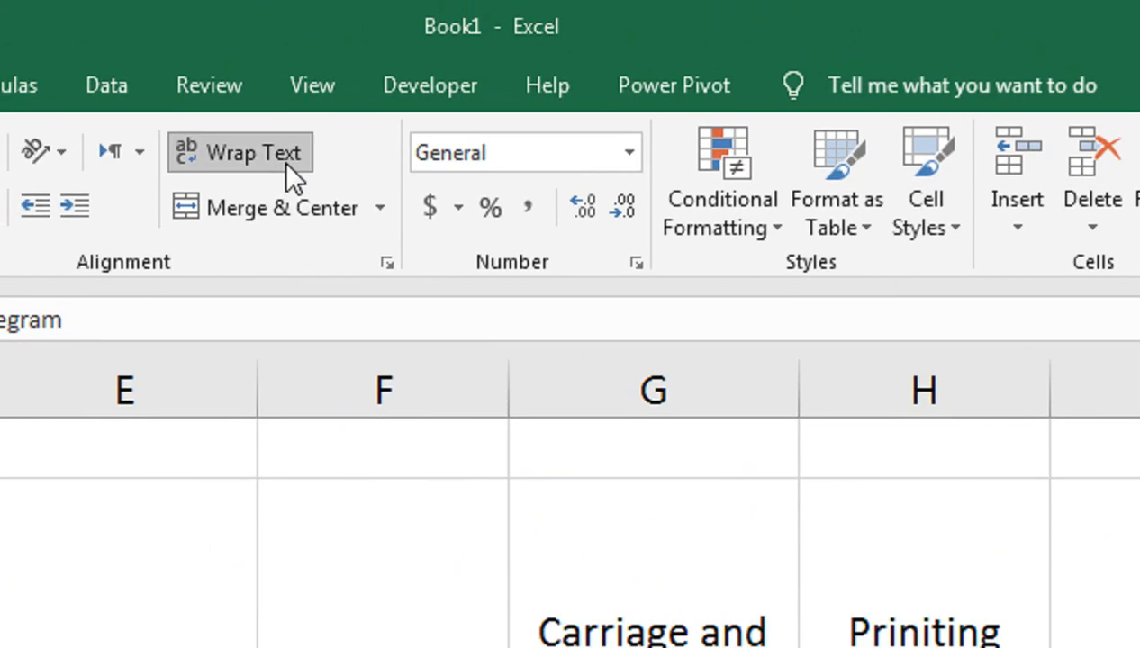
click(257, 121)
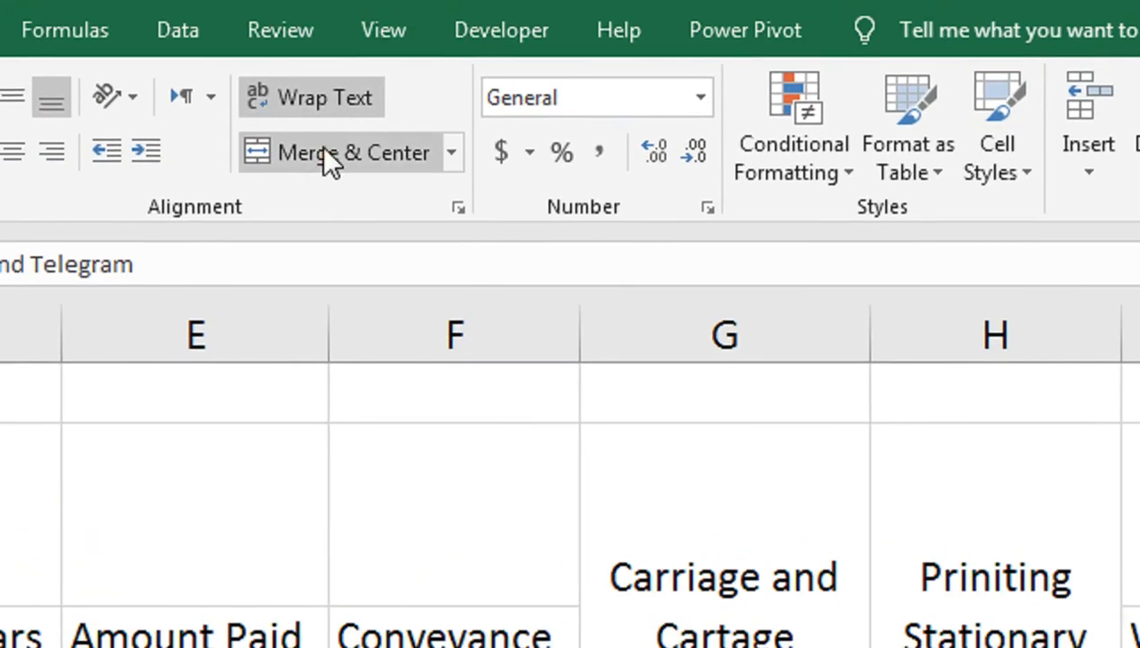
click(324, 151)
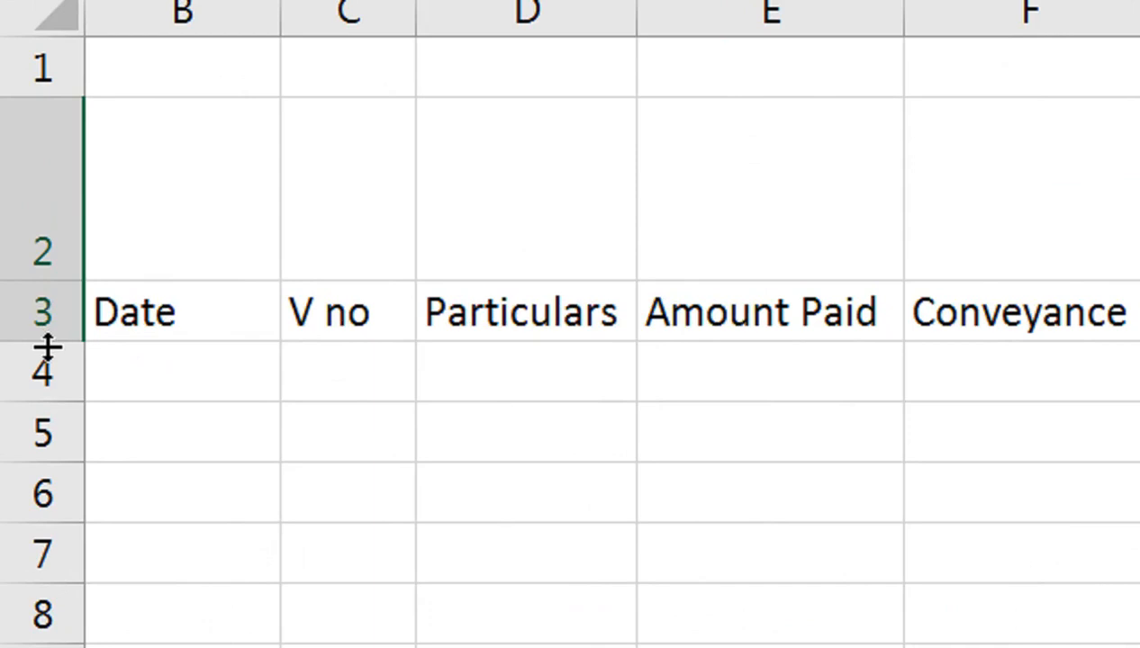
double_click(65, 281)
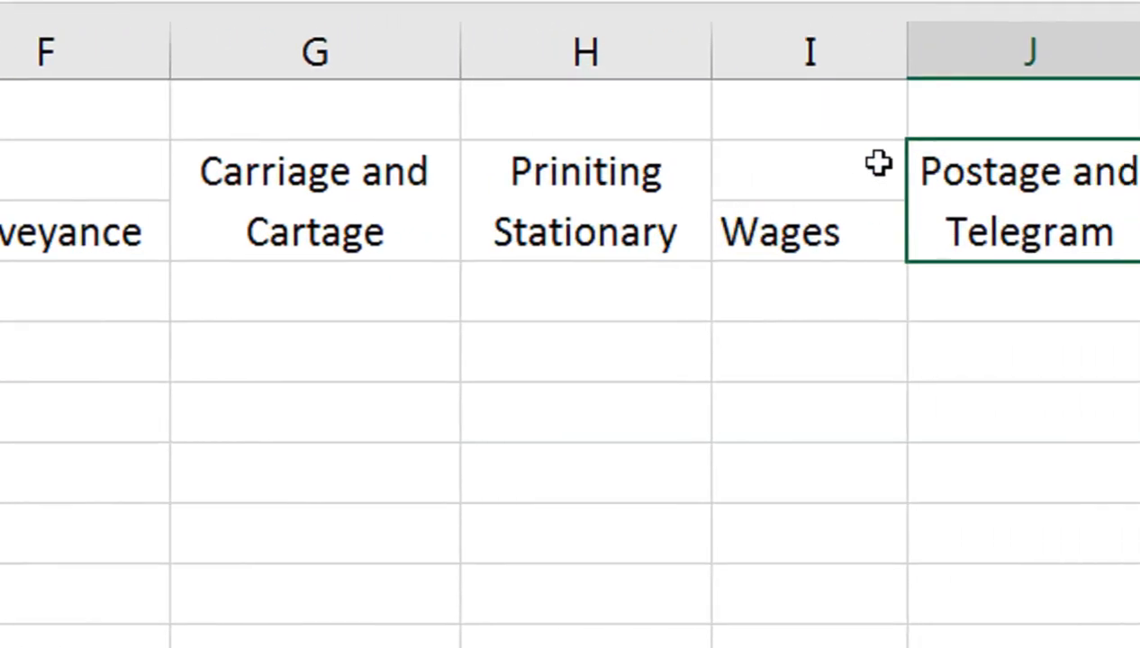
- Widen column K and enter the heading "Sundry Expenses" in cell K2
key(Right)
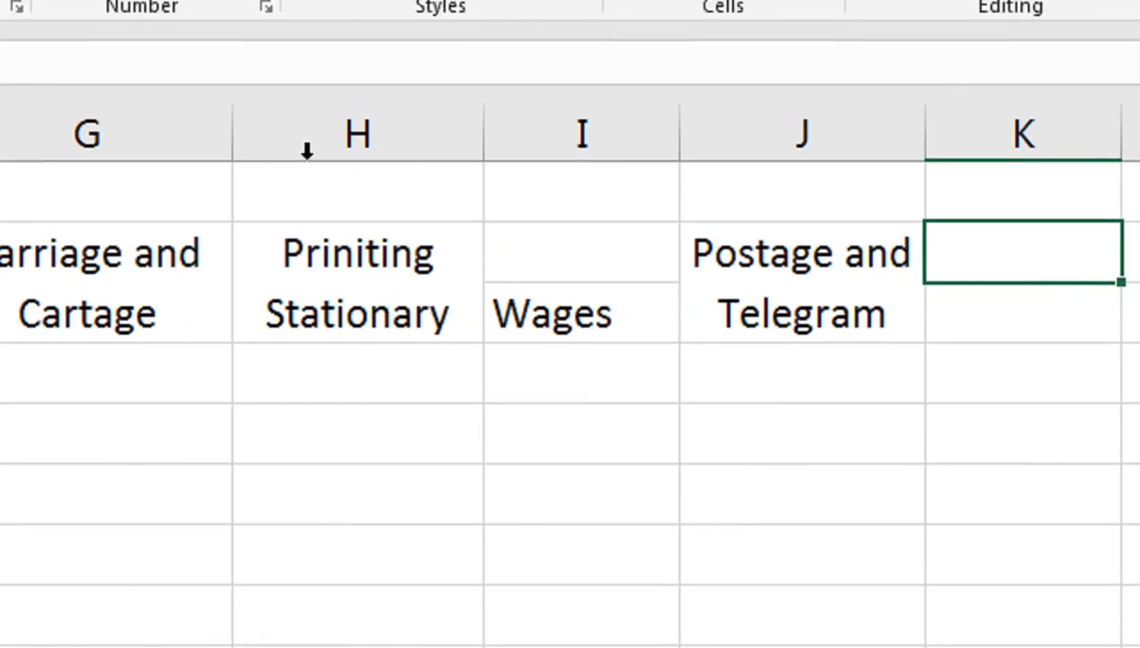
click(303, 119)
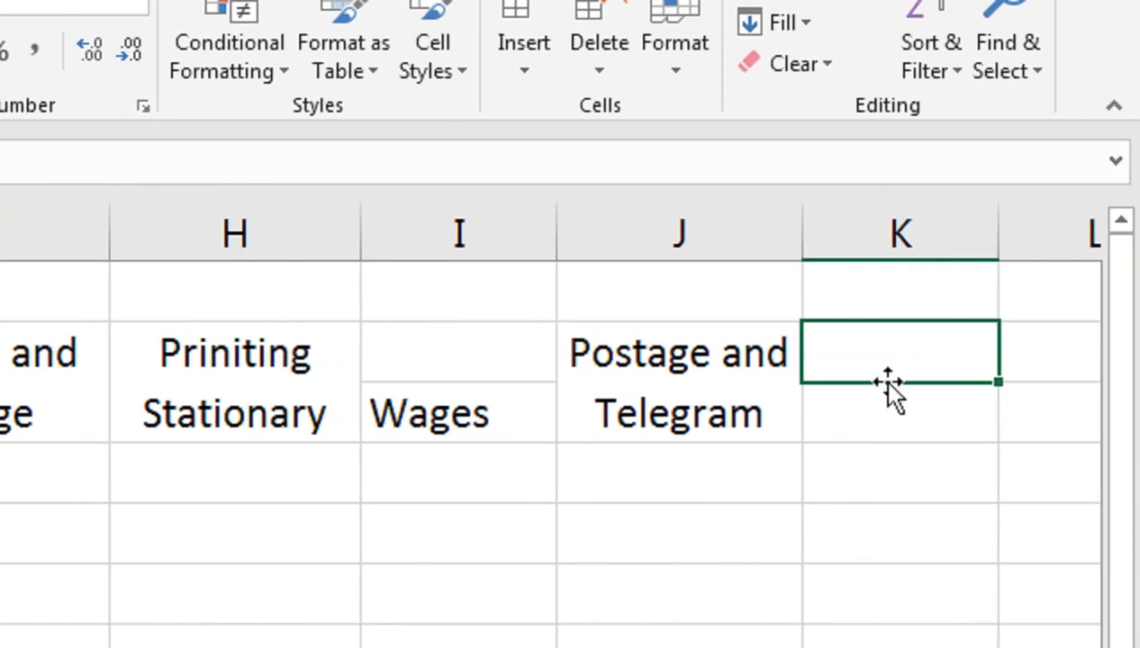
drag(996, 240, 1057, 239)
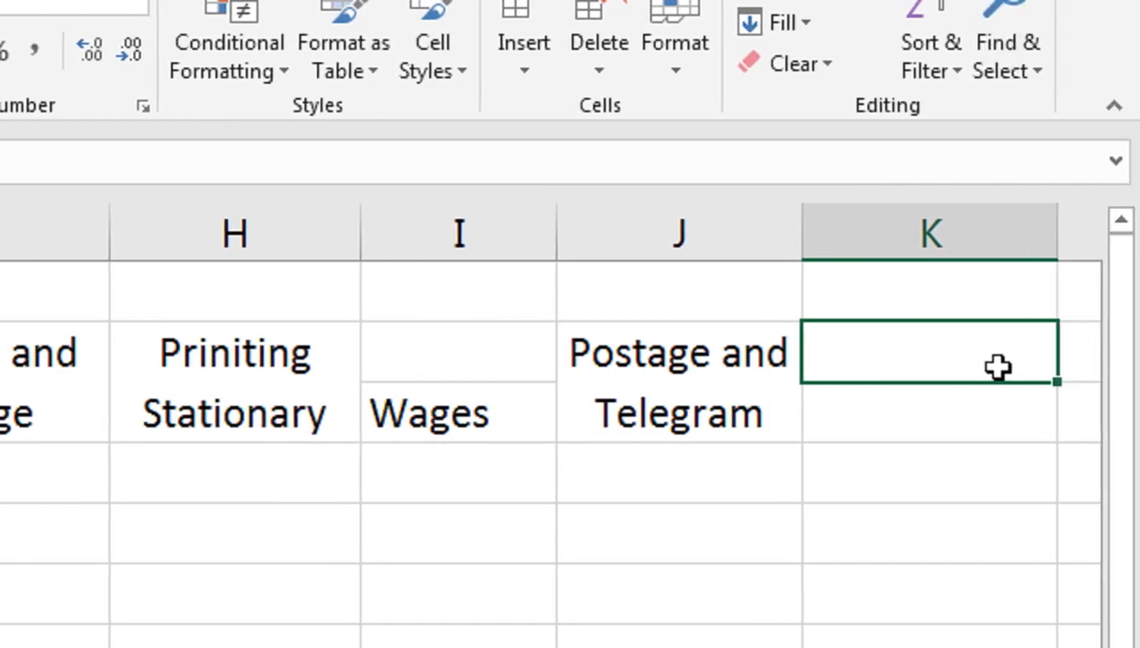
text(Su)
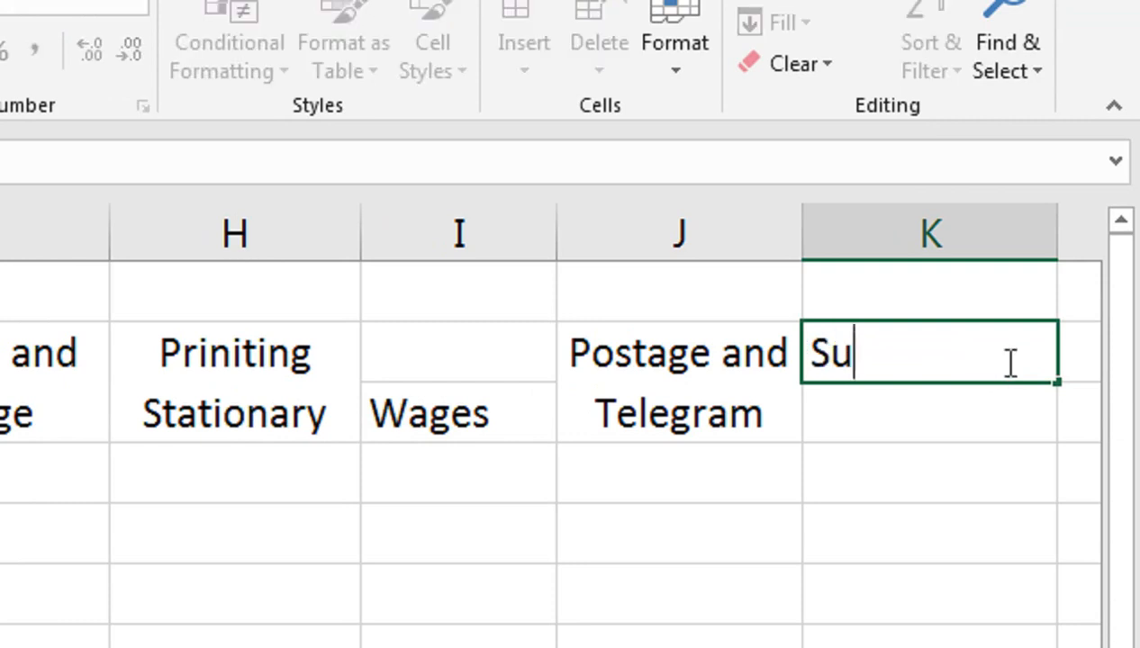
text(ndry Exp)
text(enses)
key(Return)
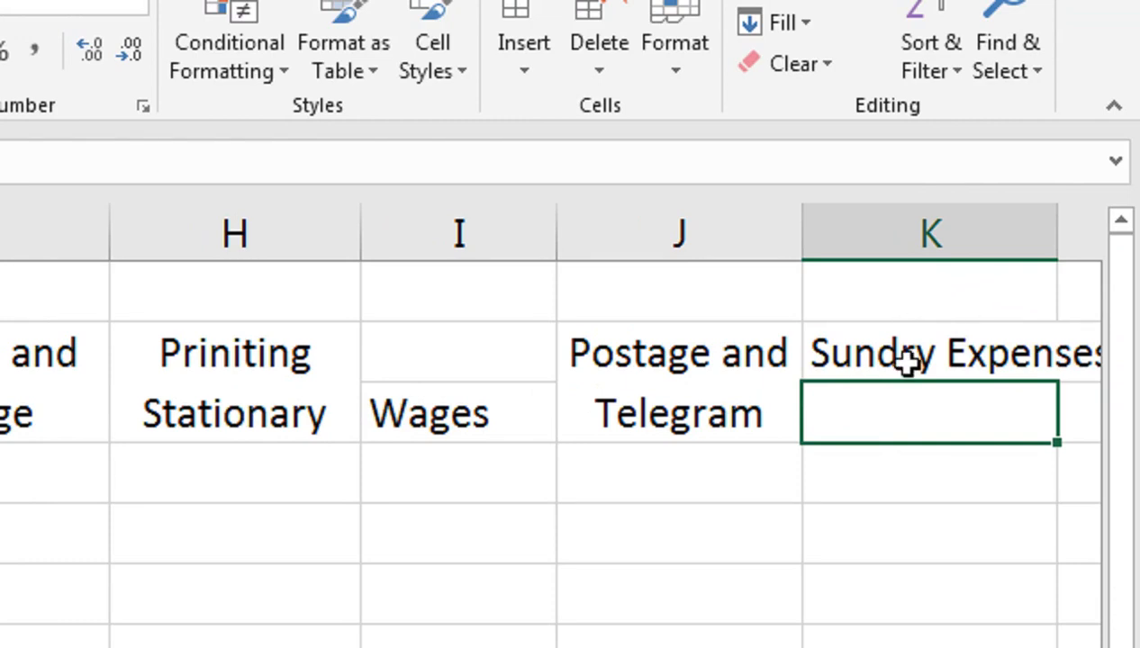
- Merge and center K2:K3 and wrap the "Sundry Expenses" heading text
drag(974, 364, 974, 402)
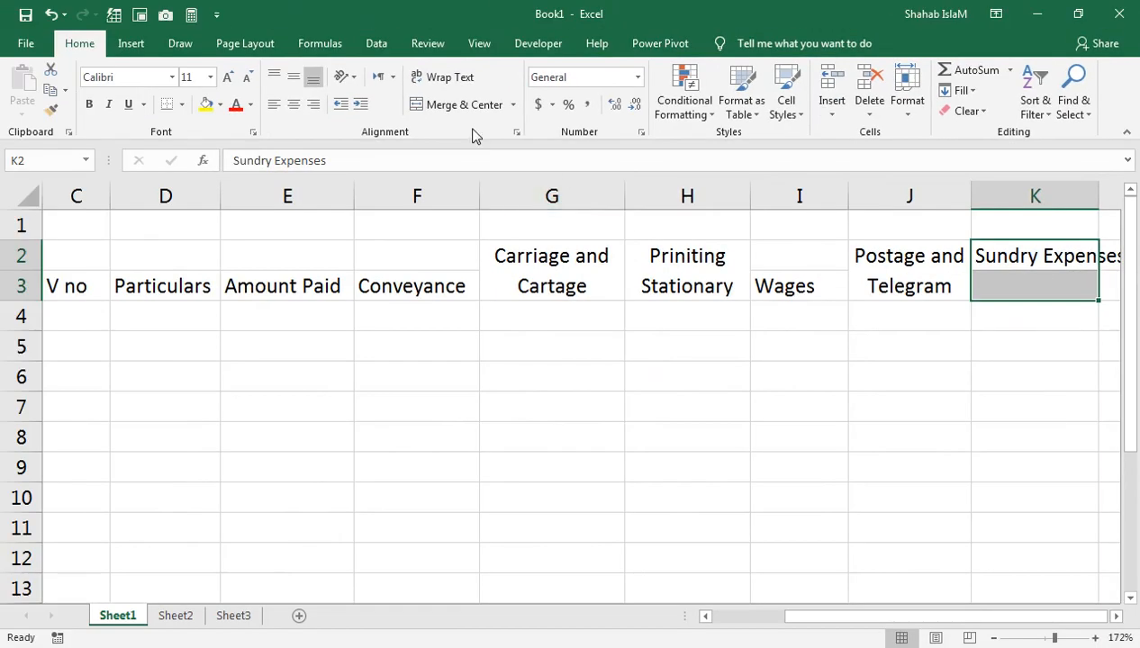
click(466, 105)
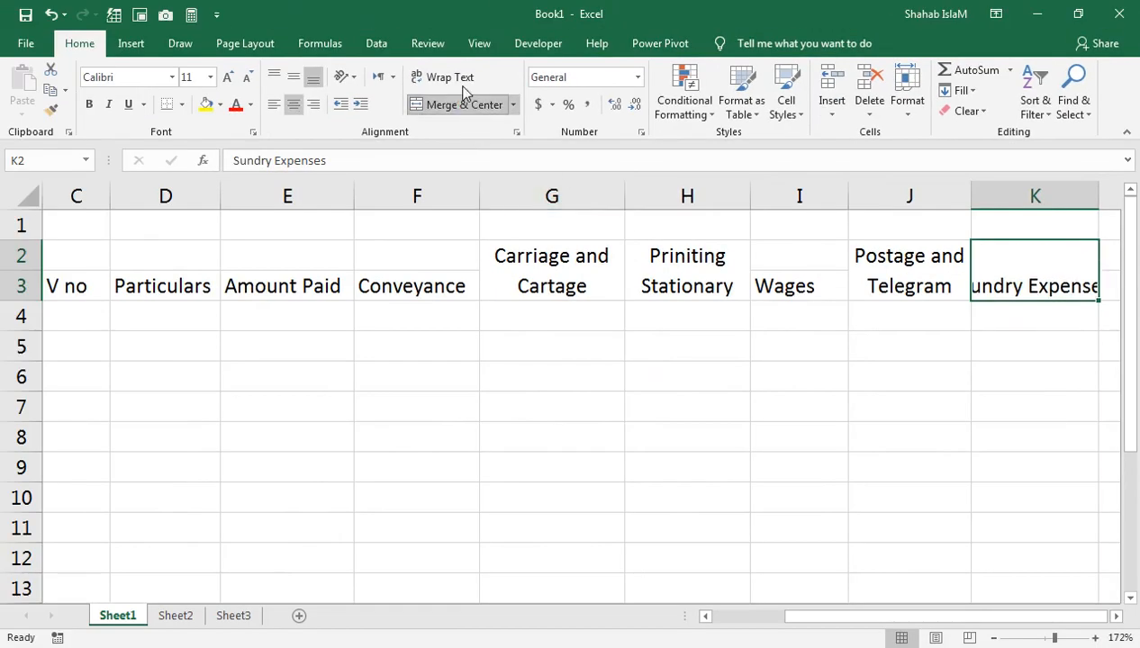
click(458, 80)
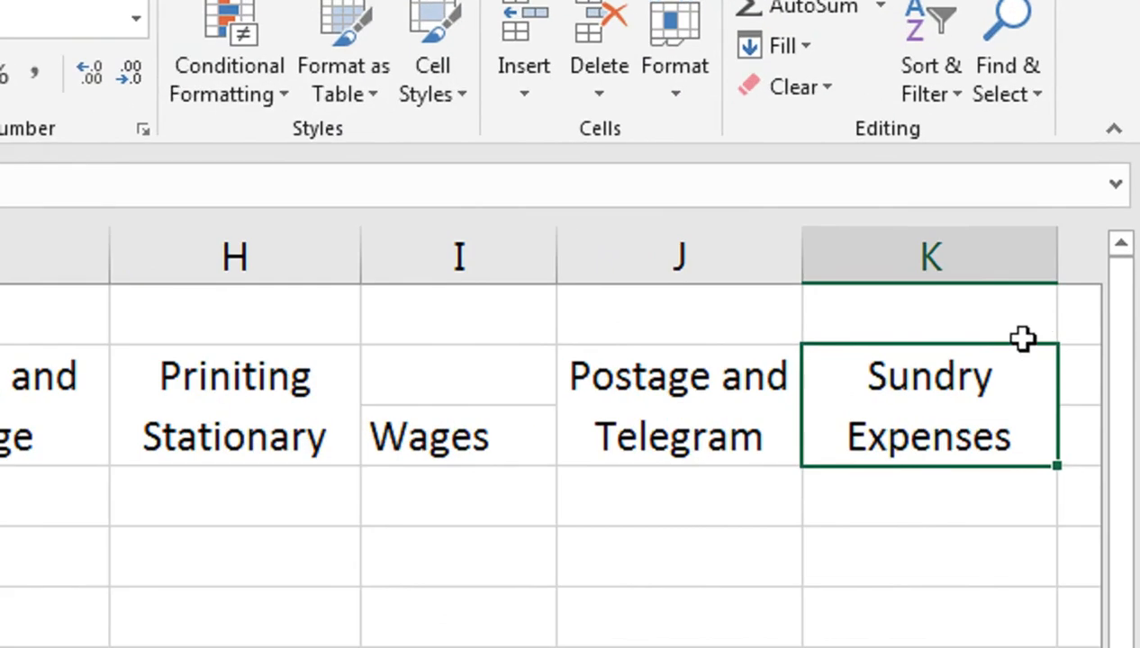
- Enter the label "Cr" in cell L1
key(Up)
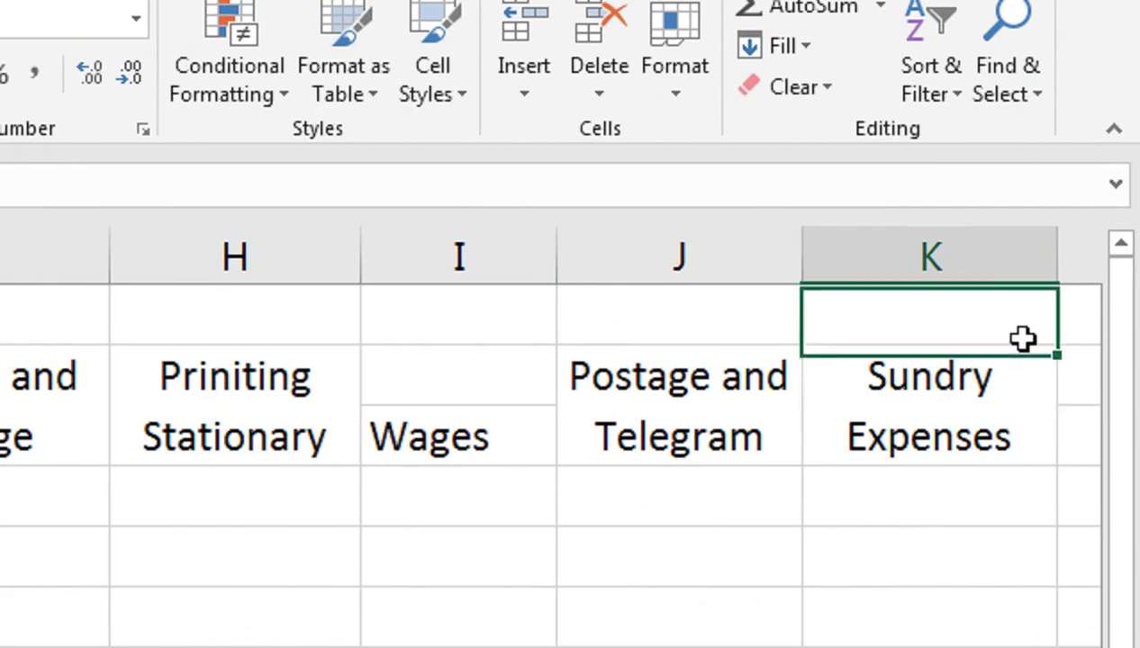
key(Right)
text(Cr)
key(Return)
key(Up)
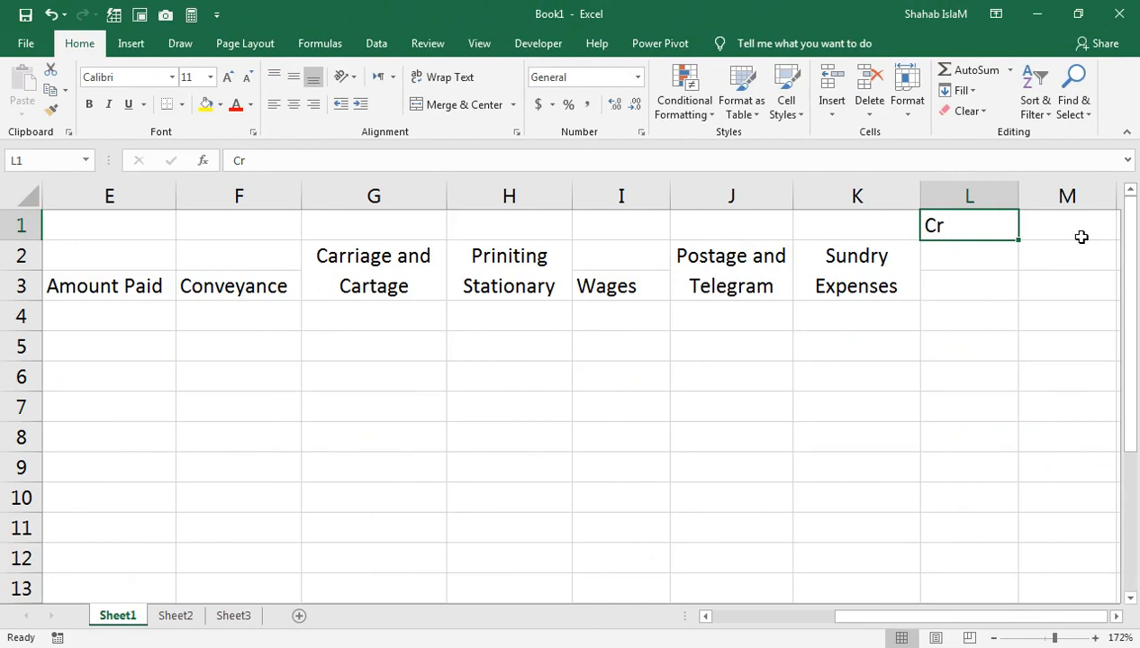
key(Return)
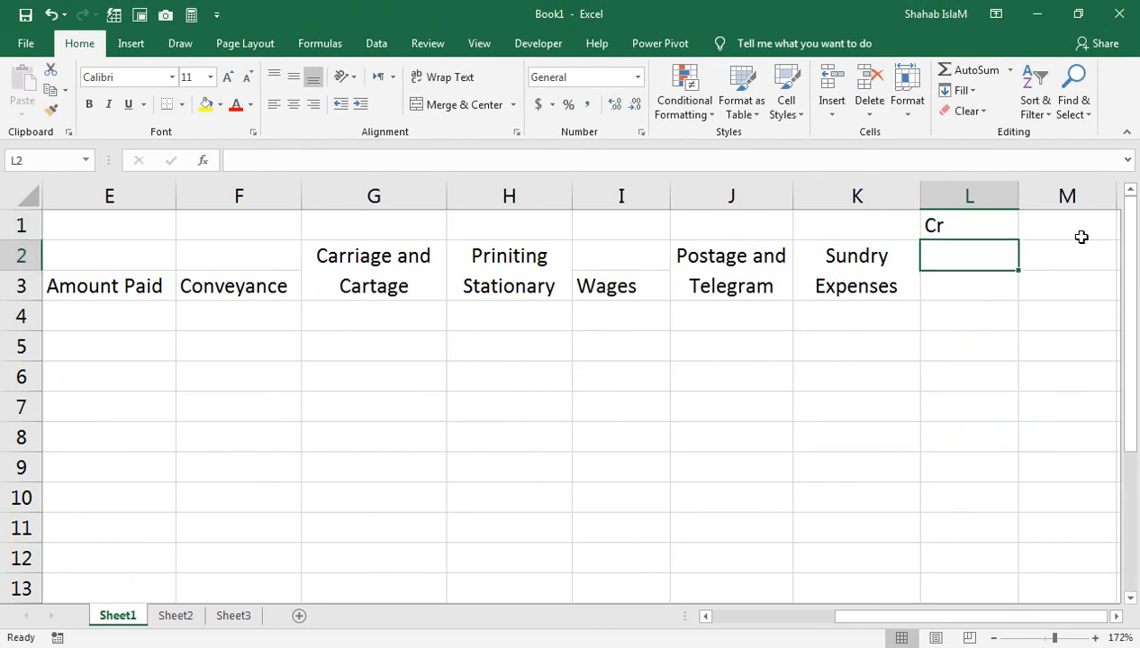
- Apply All Borders to the petty cash book range A2:L12
key(Left)
key(Right)
key(shift+Left)
key(shift+Left)
key(shift+Left)
key(shift+Left)
key(shift+Left)
key(shift+Left)
key(shift+Left)
key(shift+Left)
key(shift+Left)
key(shift+Left)
key(shift+Left)
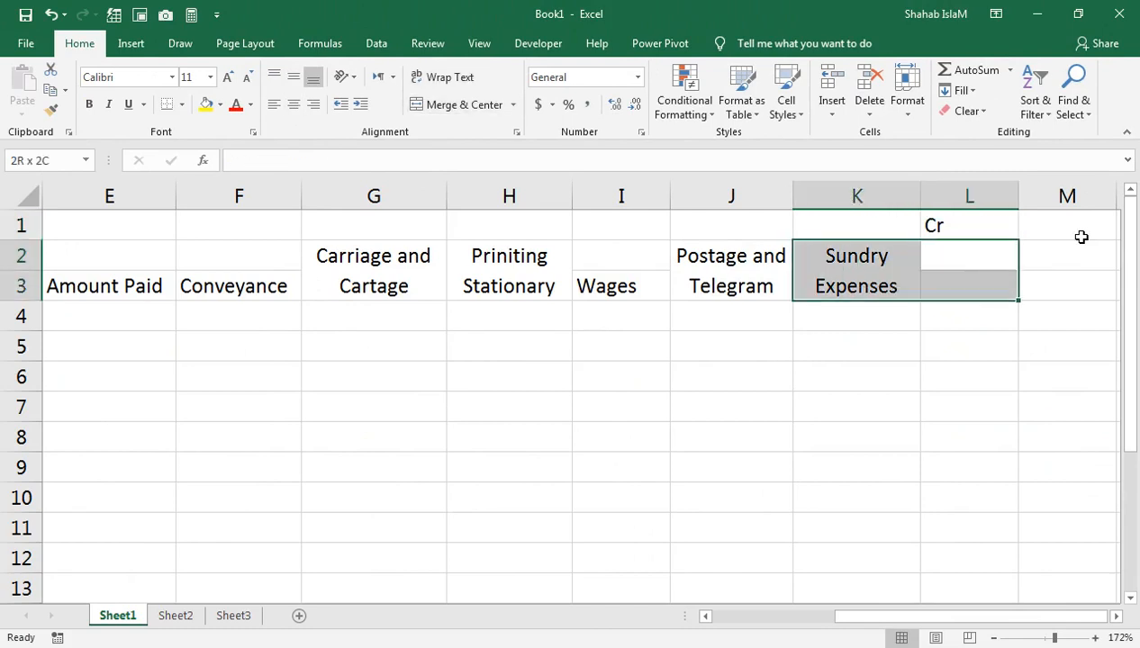
key(shift+Down)
key(shift+Down)
key(shift+Down)
key(shift+Down)
key(shift+Down)
key(shift+Down)
key(shift+Down)
key(shift+Down)
key(shift+Down)
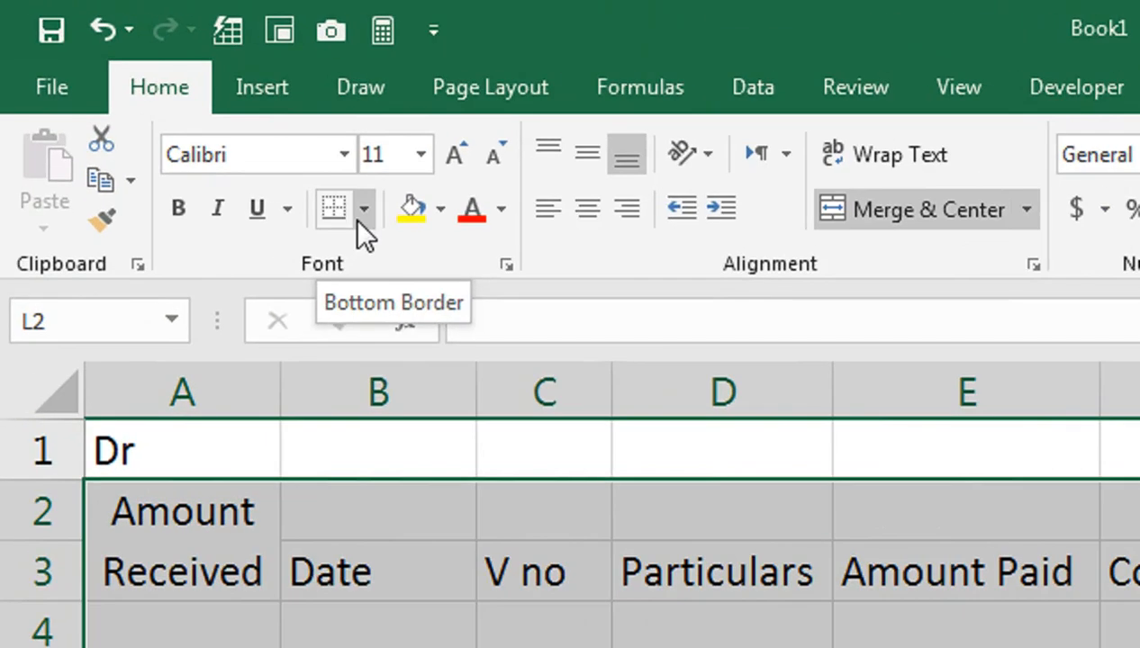
click(181, 104)
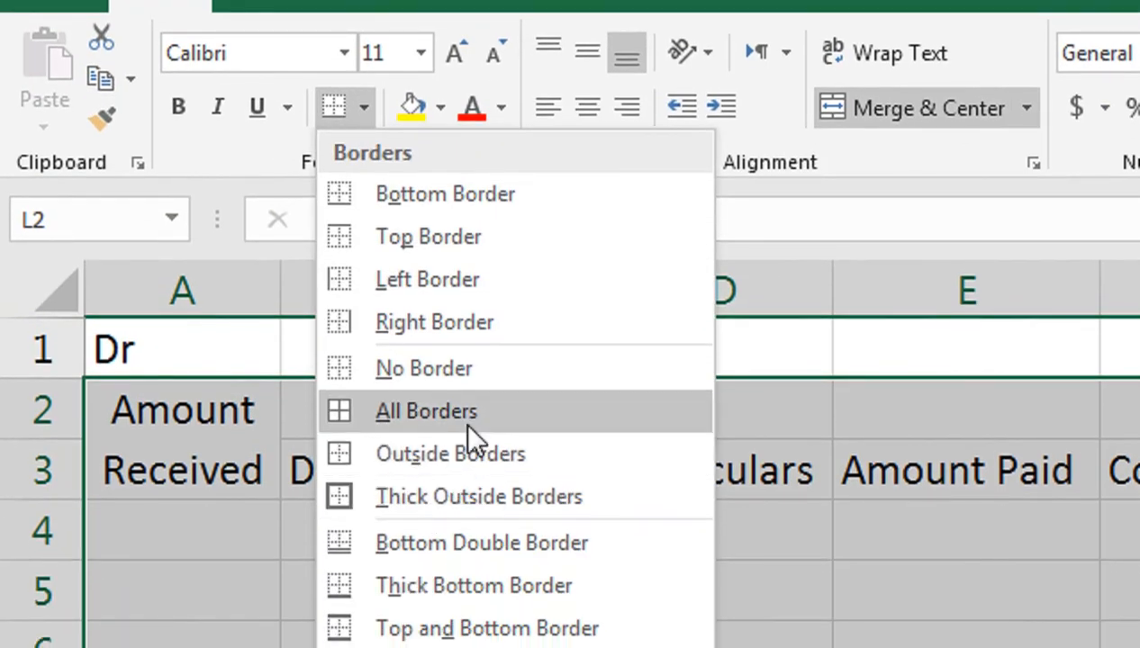
click(464, 417)
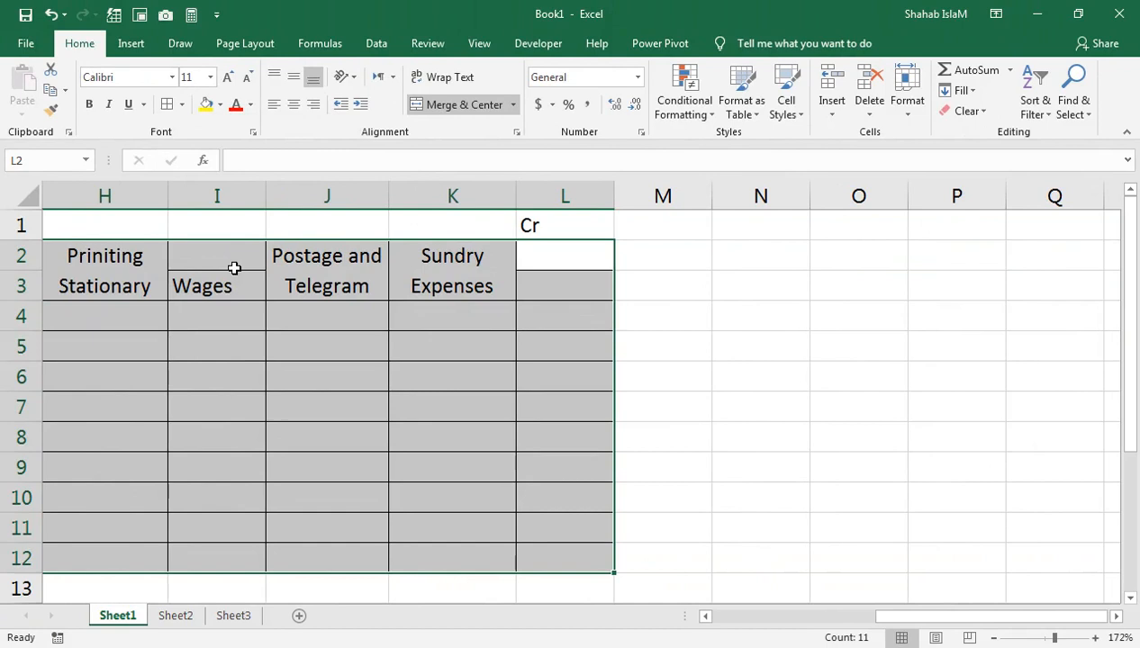
click(324, 287)
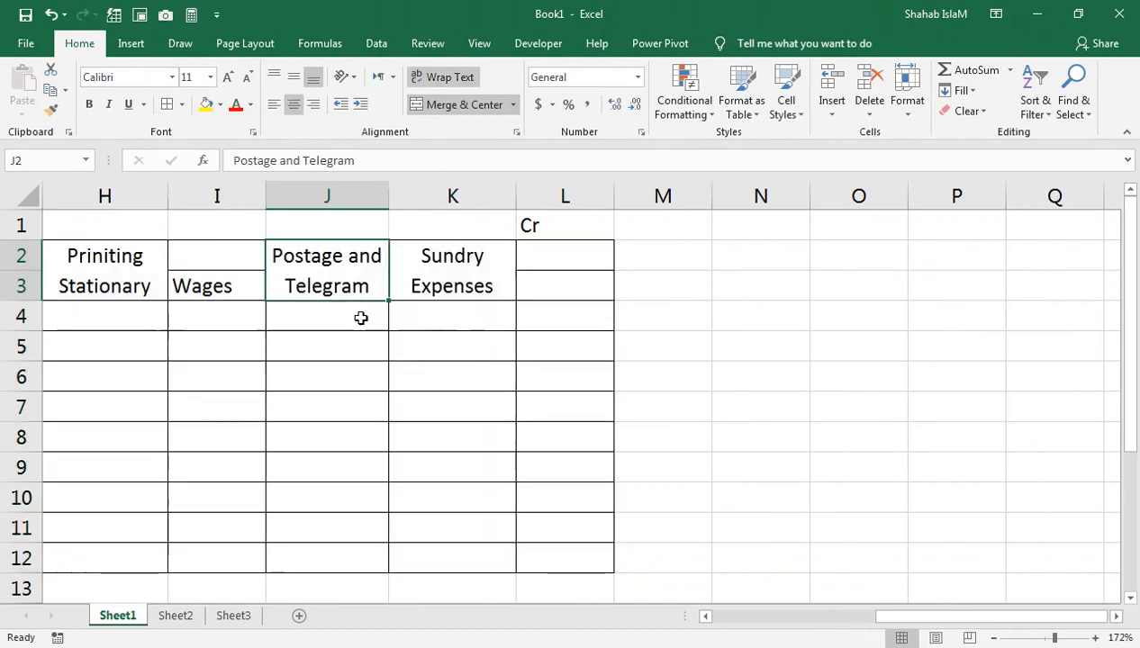
drag(919, 618, 732, 605)
click(687, 417)
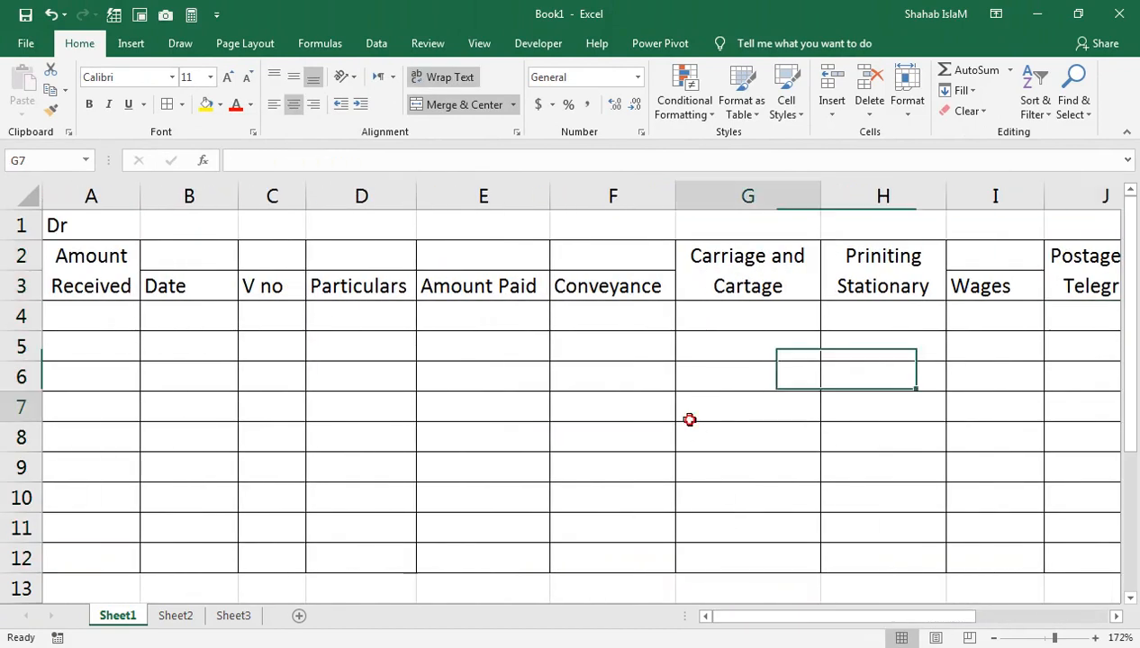
- Enter 5000 as the amount received in A4 and the date 1-Nov-21 in B4
click(84, 316)
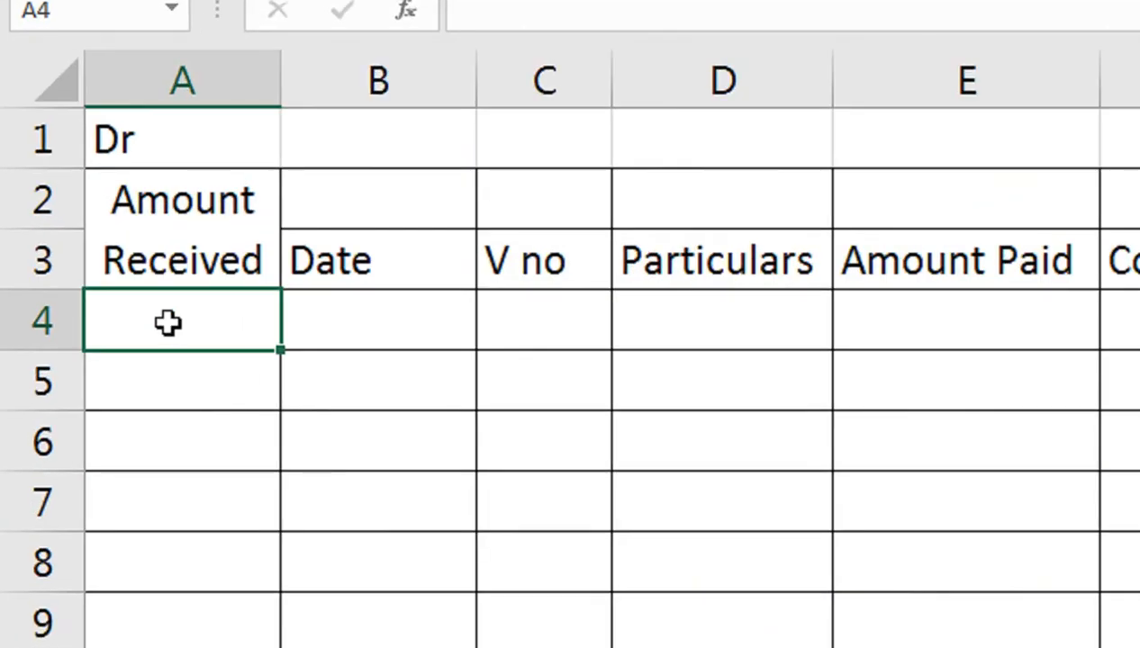
text(5000)
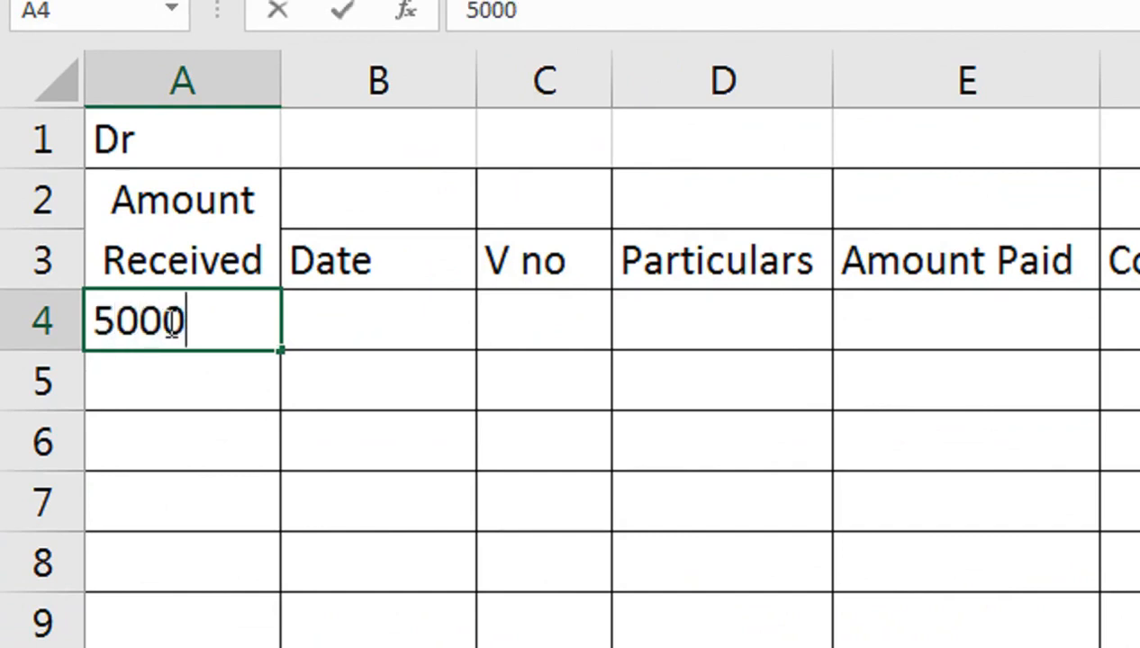
key(Tab)
text(1-)
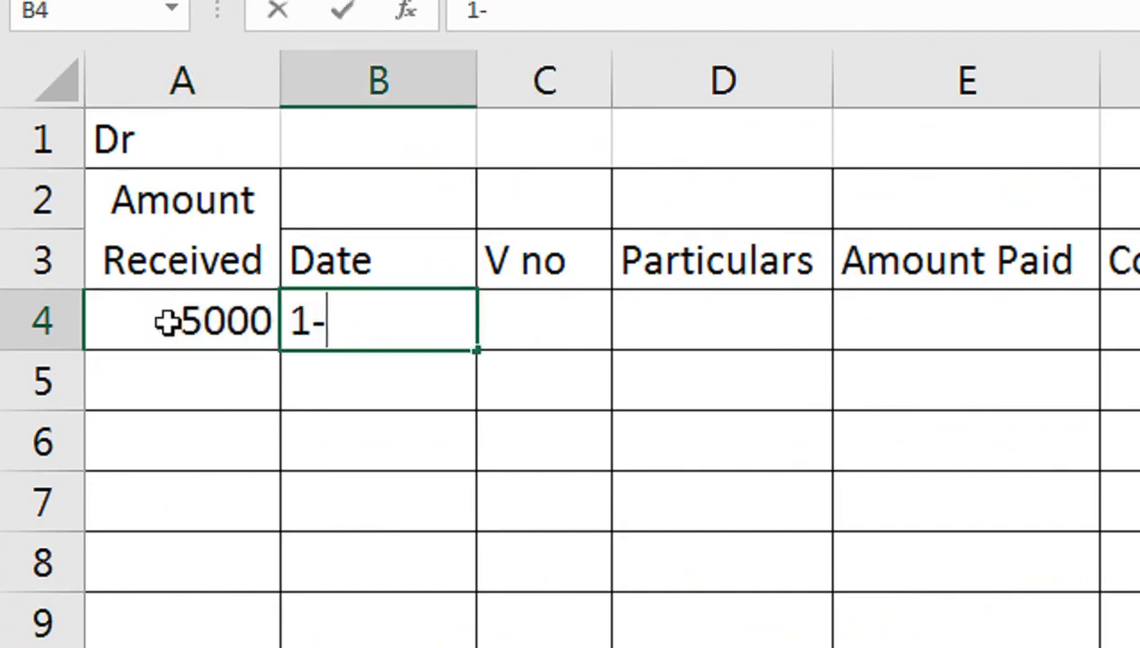
text(Nov-)
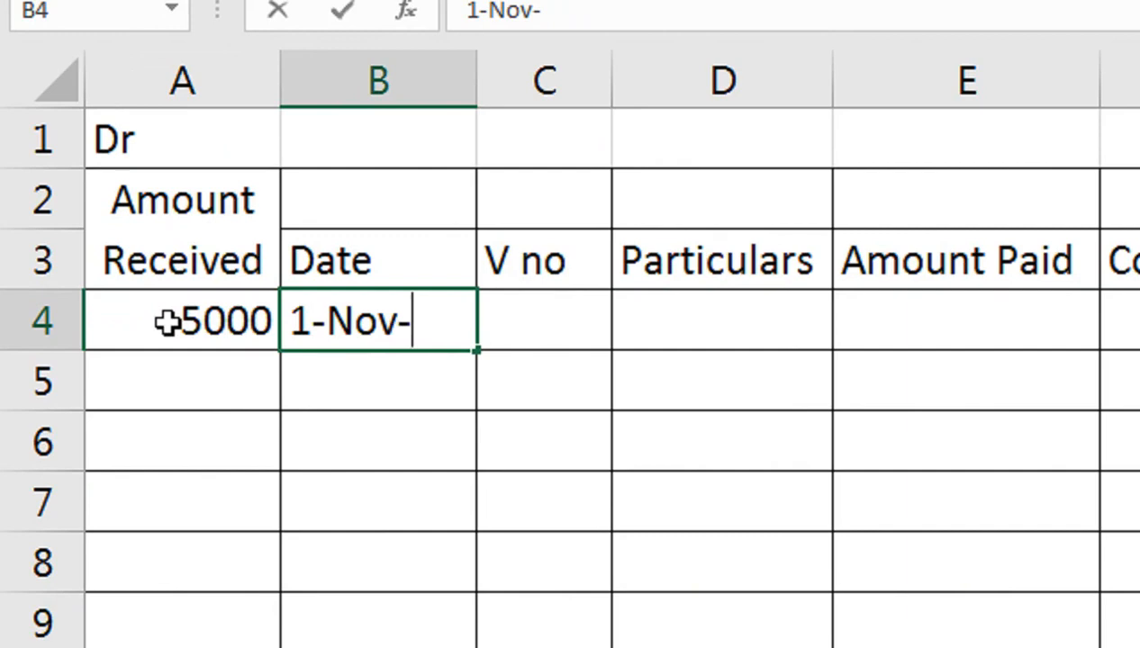
text(20)
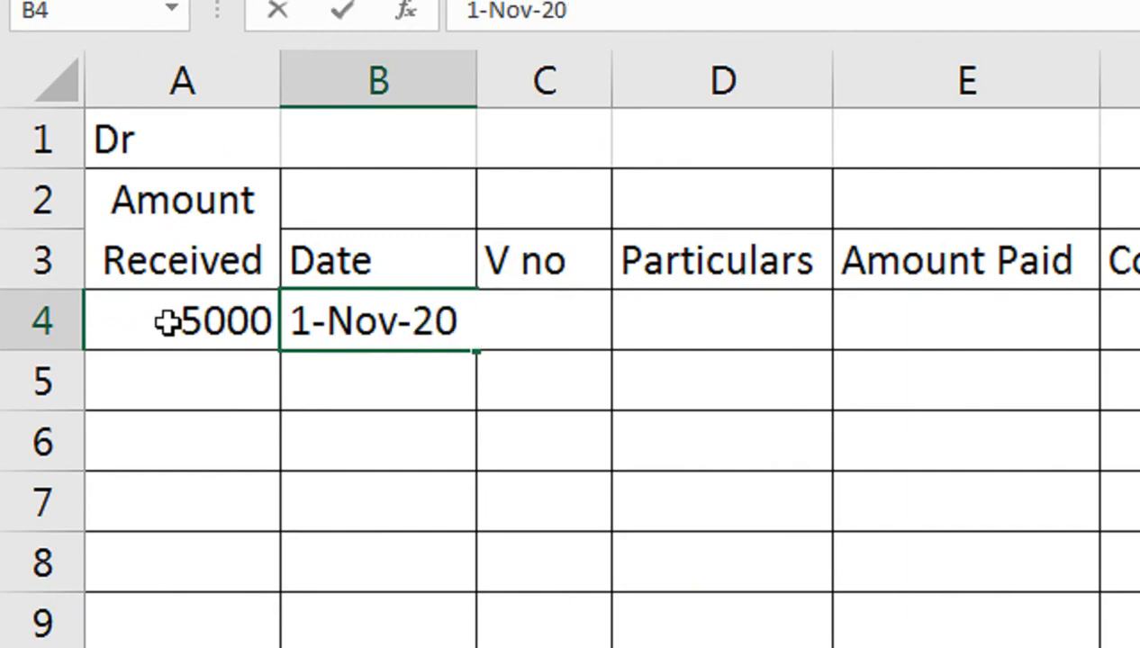
text(11)
key(Return)
key(Up)
- Widen the Particulars column D and narrow the V no column C
key(Right)
key(Right)
key(Right)
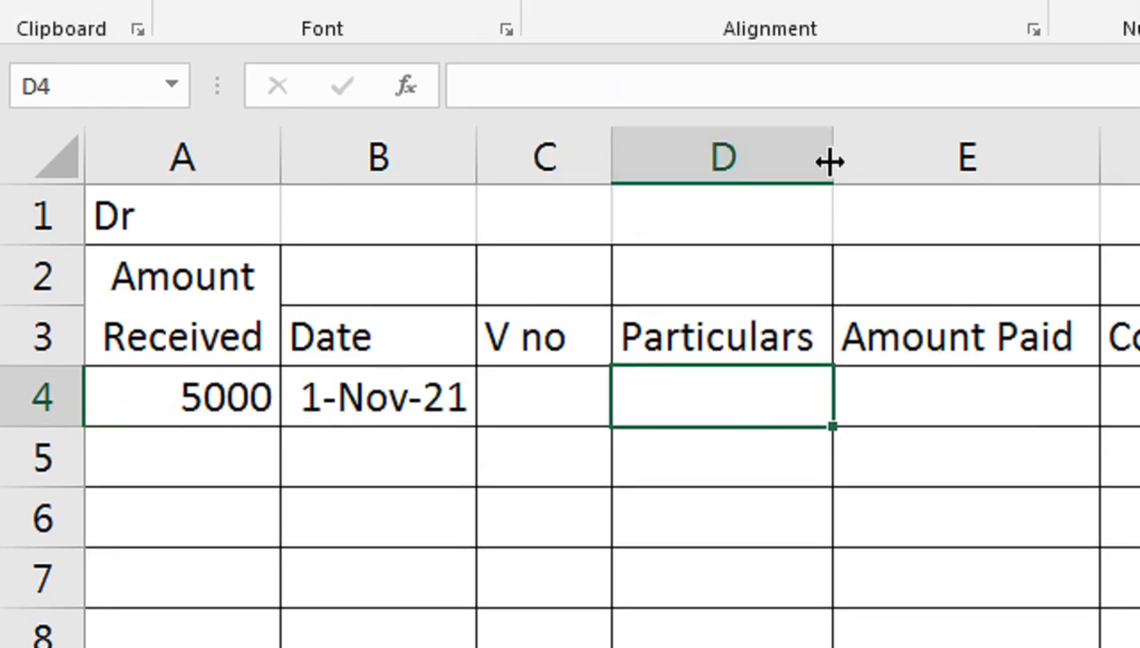
drag(830, 160, 976, 189)
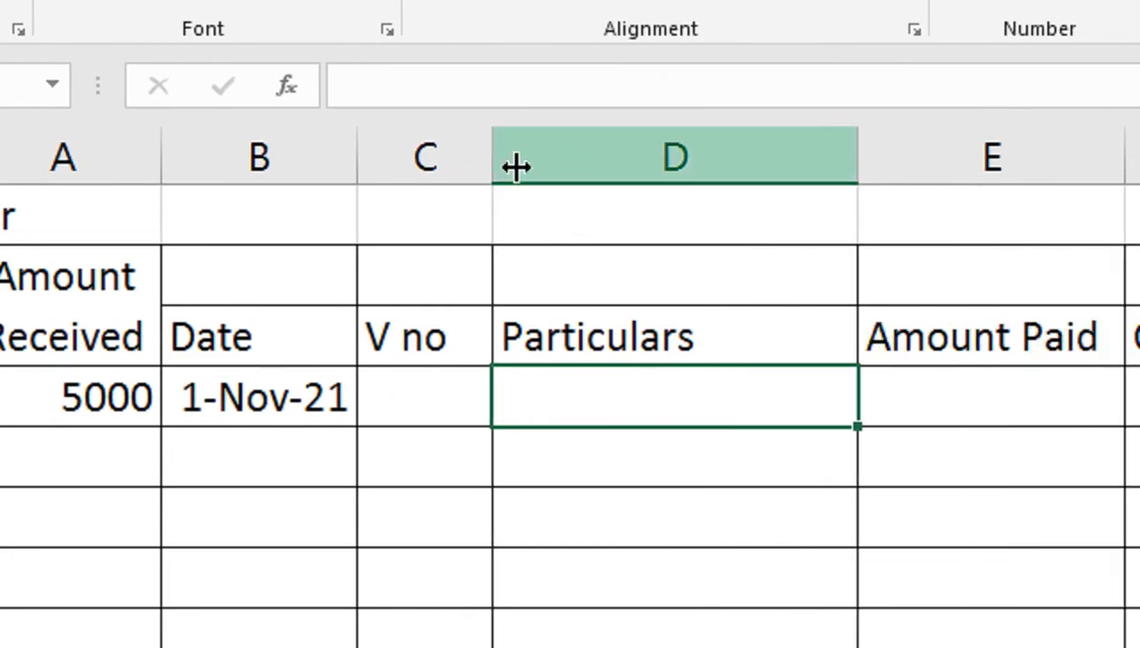
drag(516, 166, 470, 180)
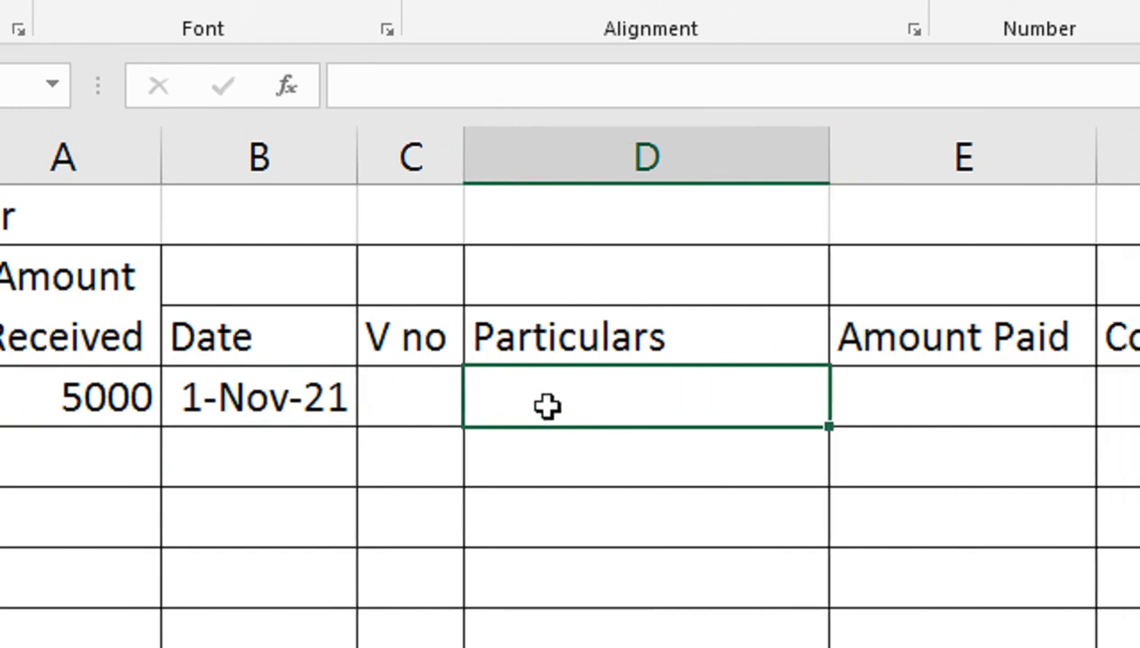
- Enter "To Cash Account" in cell D4 as the first particulars entry
text(To)
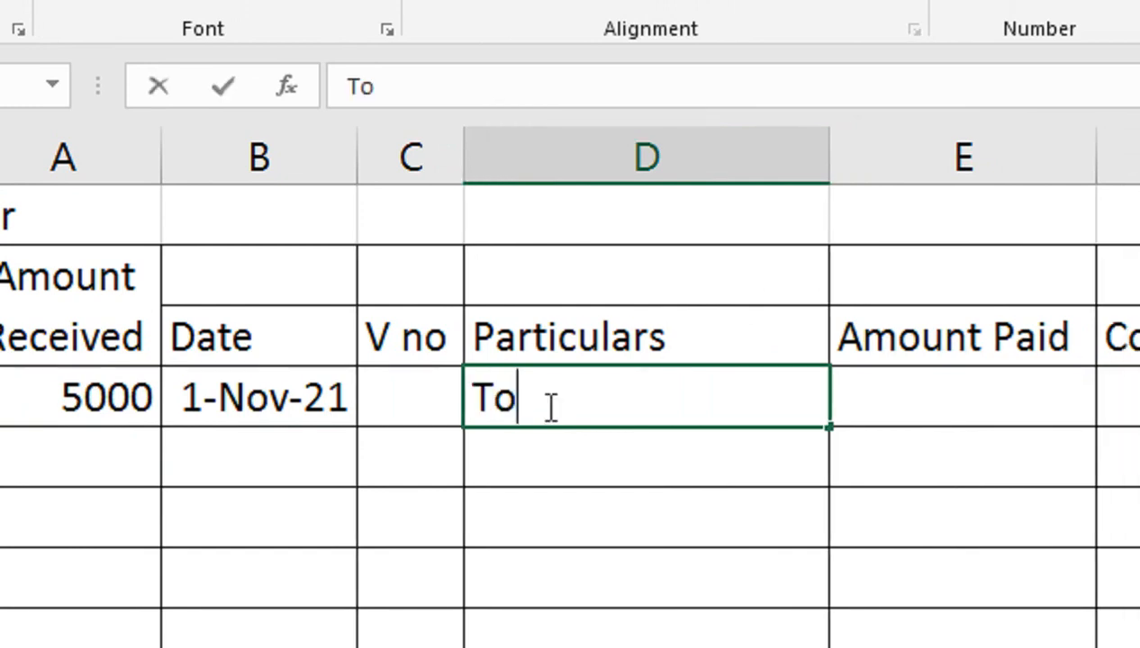
text( A)
key(BackSpace)
text(C)
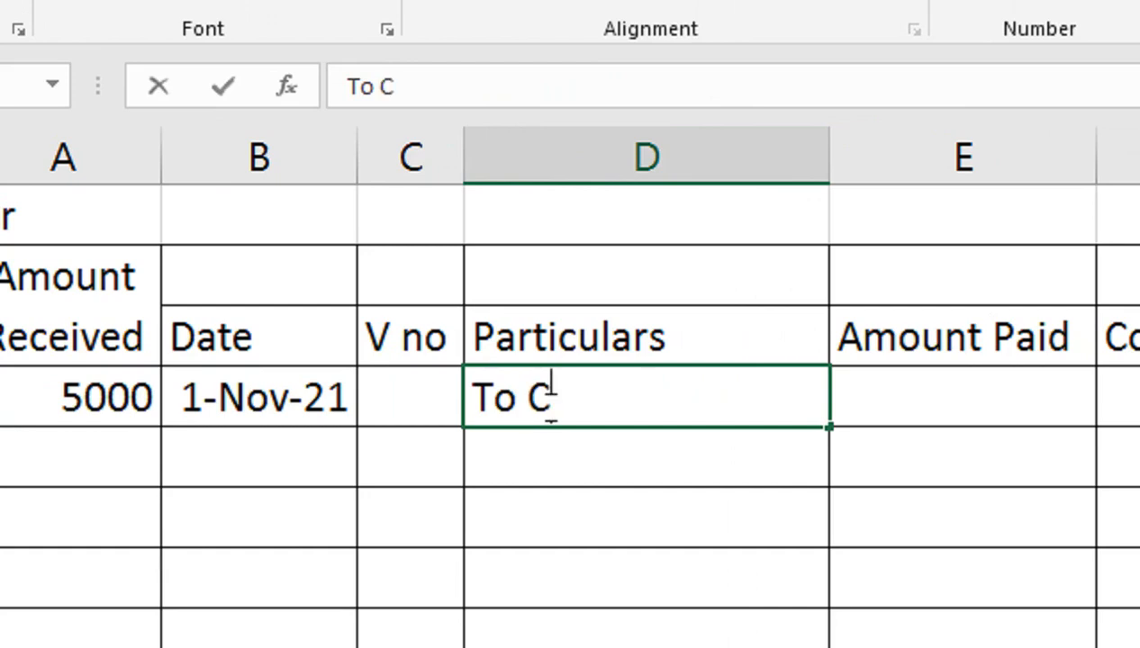
text(ash Account)
key(Return)
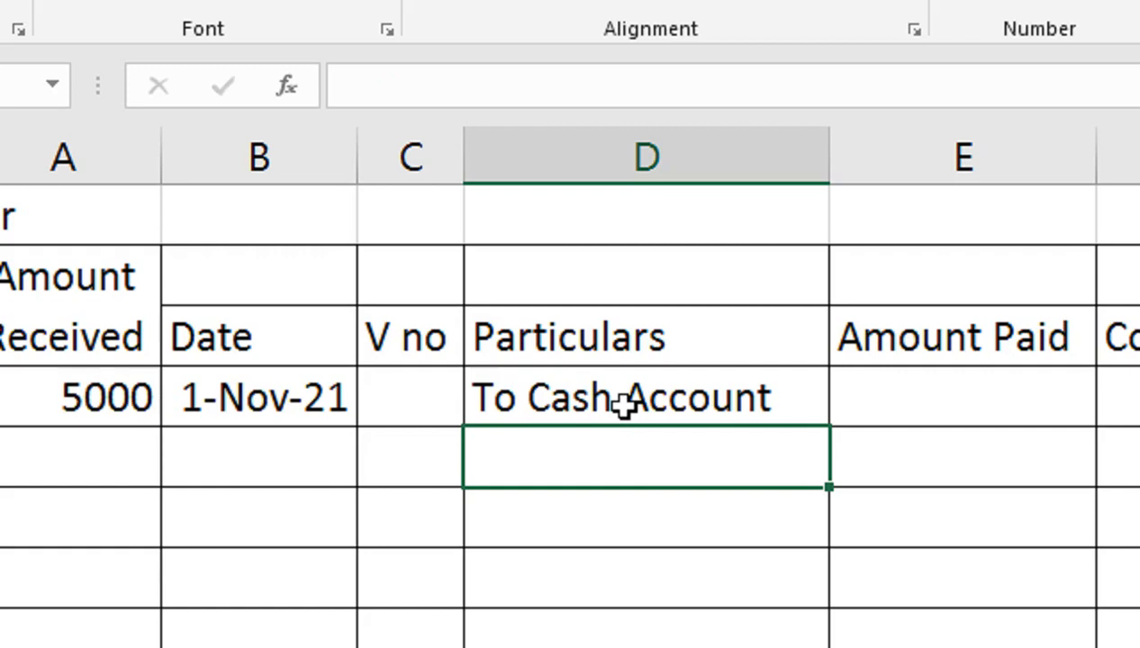
- Shorten the particulars text in D4 to "To Cash A/c"
click(520, 389)
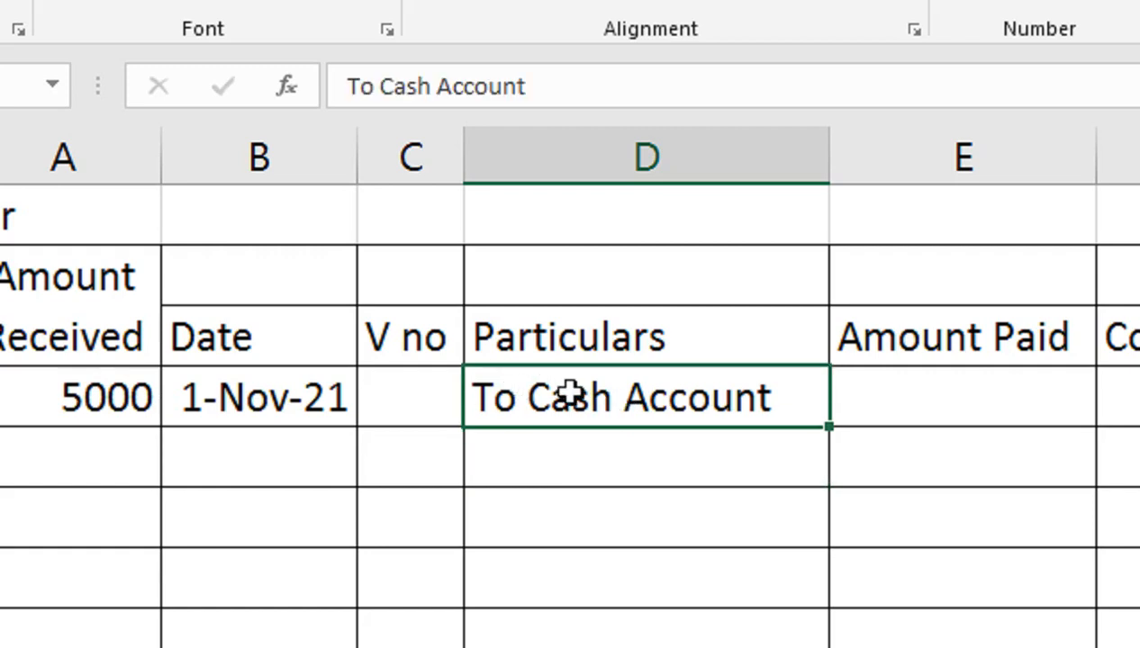
key(F2)
key(BackSpace)
key(BackSpace)
key(BackSpace)
key(BackSpace)
key(BackSpace)
key(BackSpace)
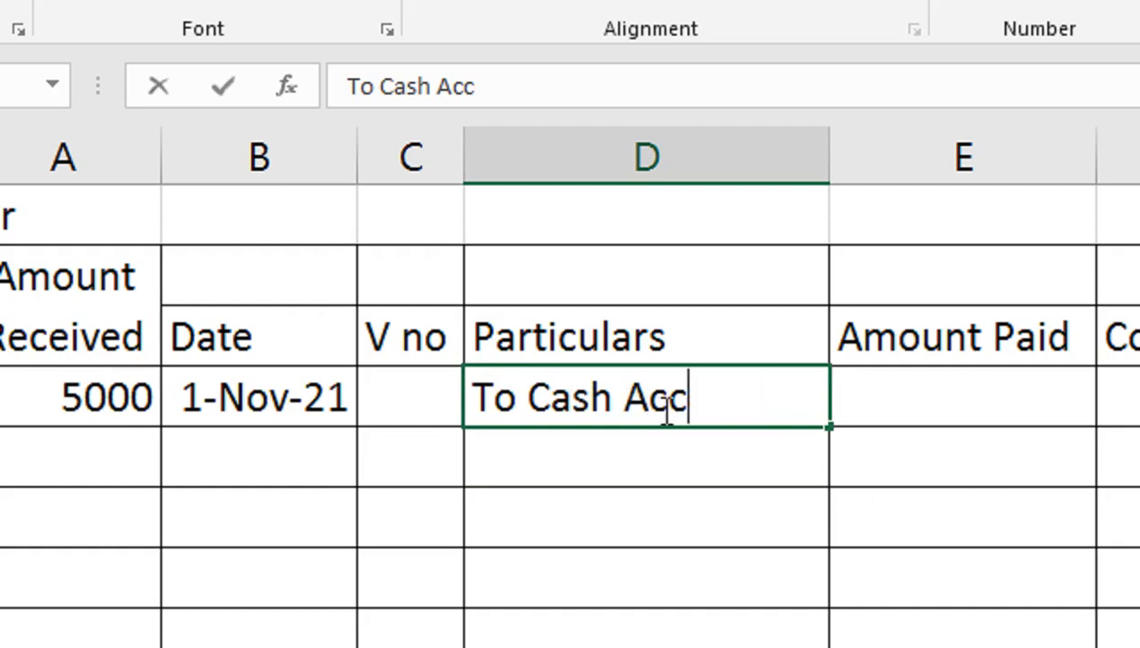
text(/c)
key(Return)
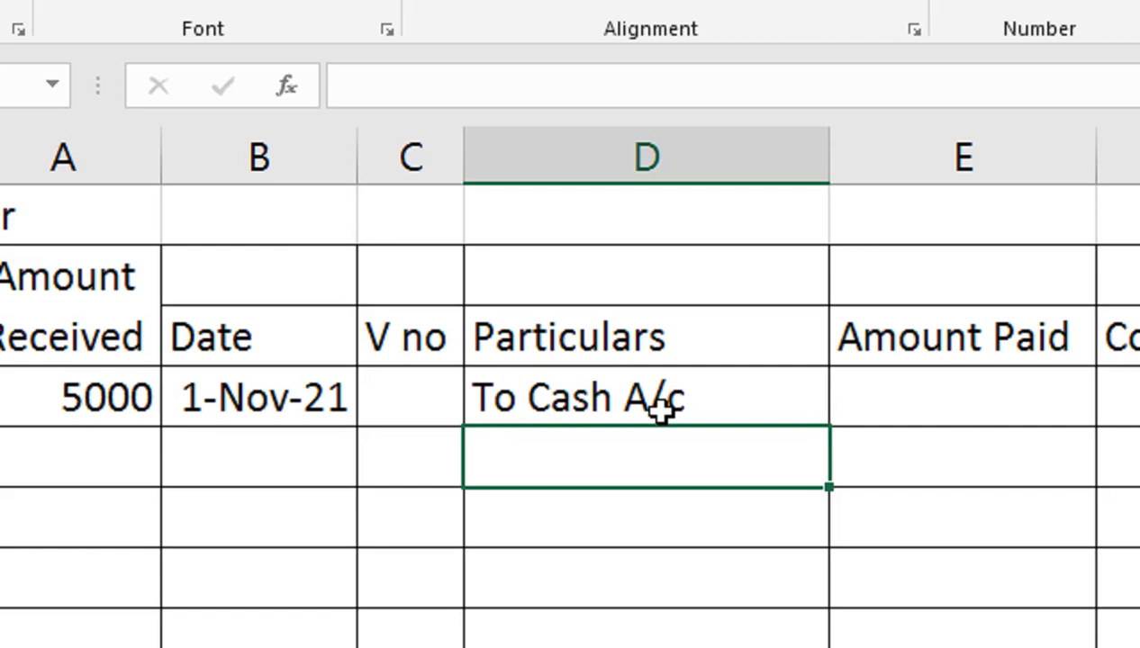
- Enter the date 2-Nov-21 in cell B5
key(Left)
key(Left)
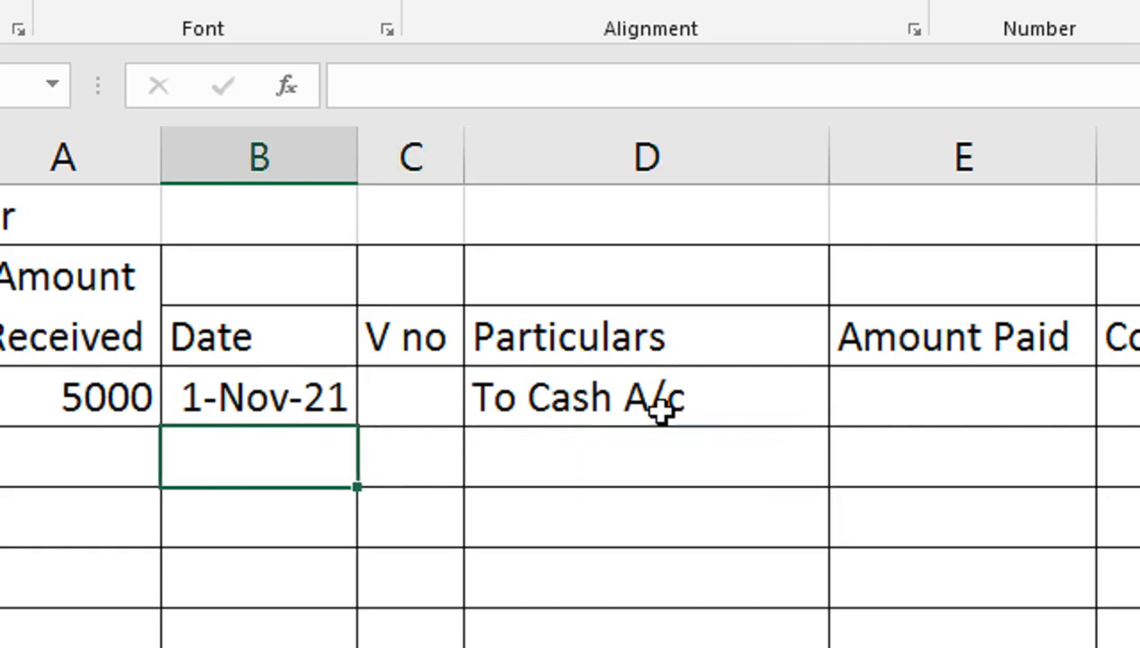
text(2)
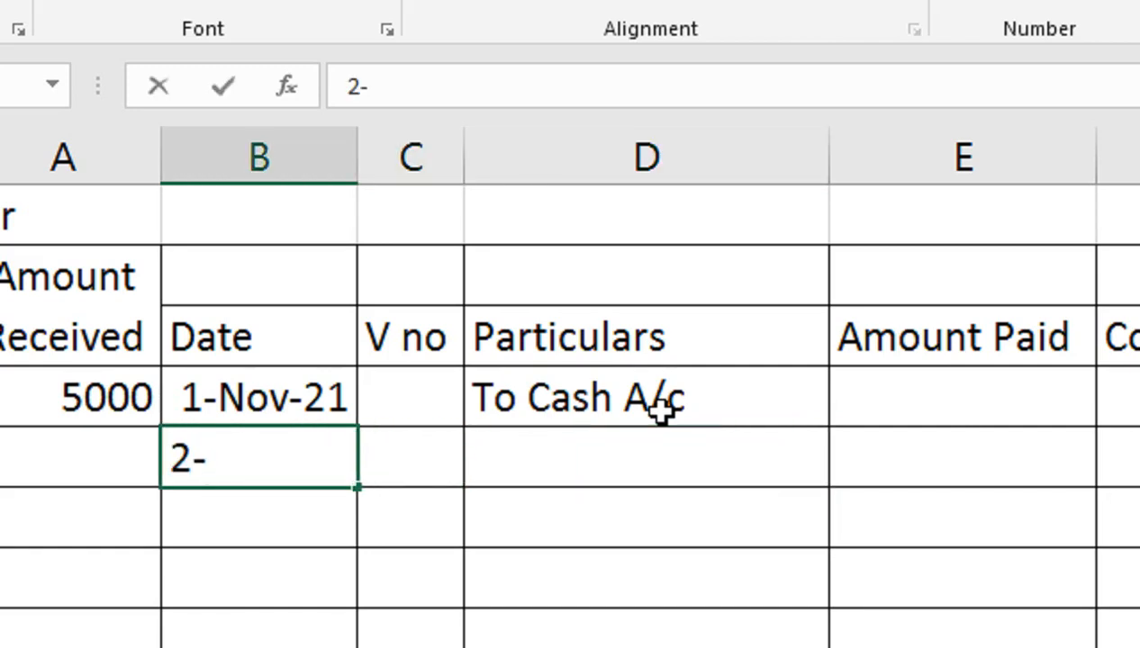
text(-No)
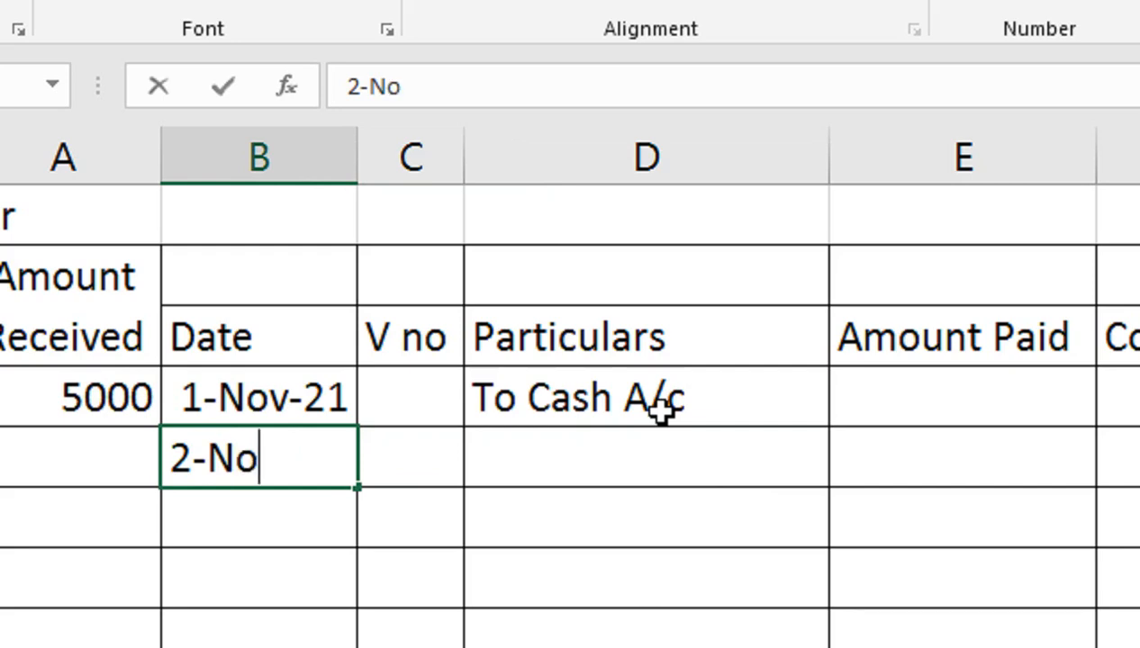
text(v-02)
key(Tab)
key(Return)
key(Down)
key(Up)
key(Up)
key(F2)
key(BackSpace)
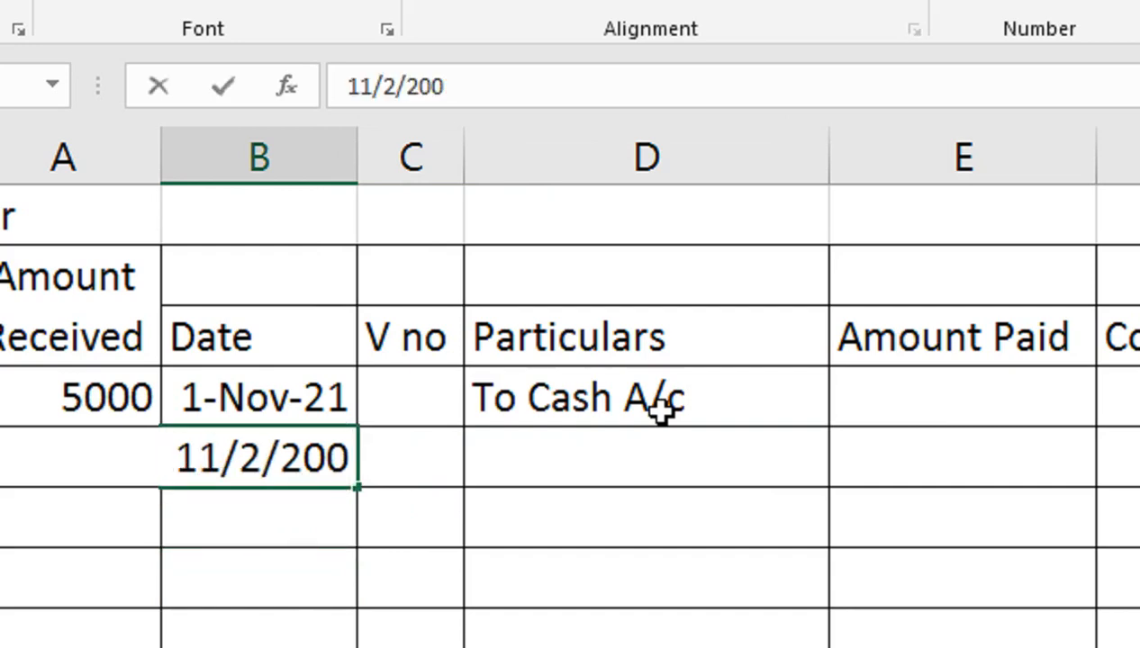
key(BackSpace)
key(BackSpace)
text(21)
key(Return)
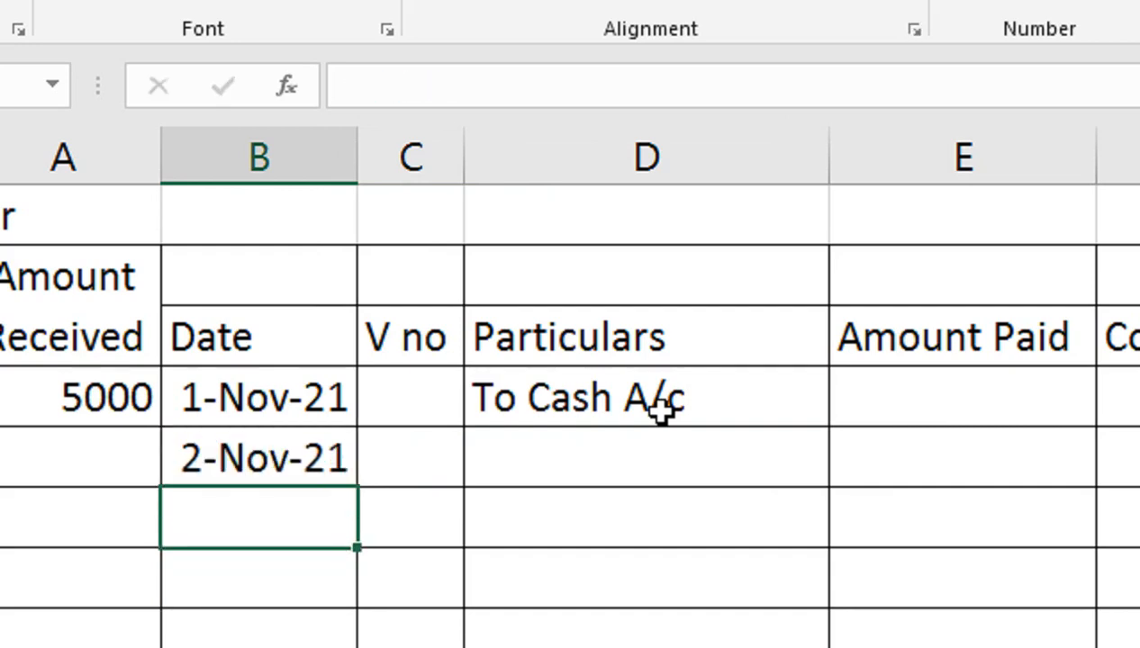
- Fill the date series from B5 down through B12 and select the first blank Particulars cell, D5
key(Up)
key(Right)
key(Right)
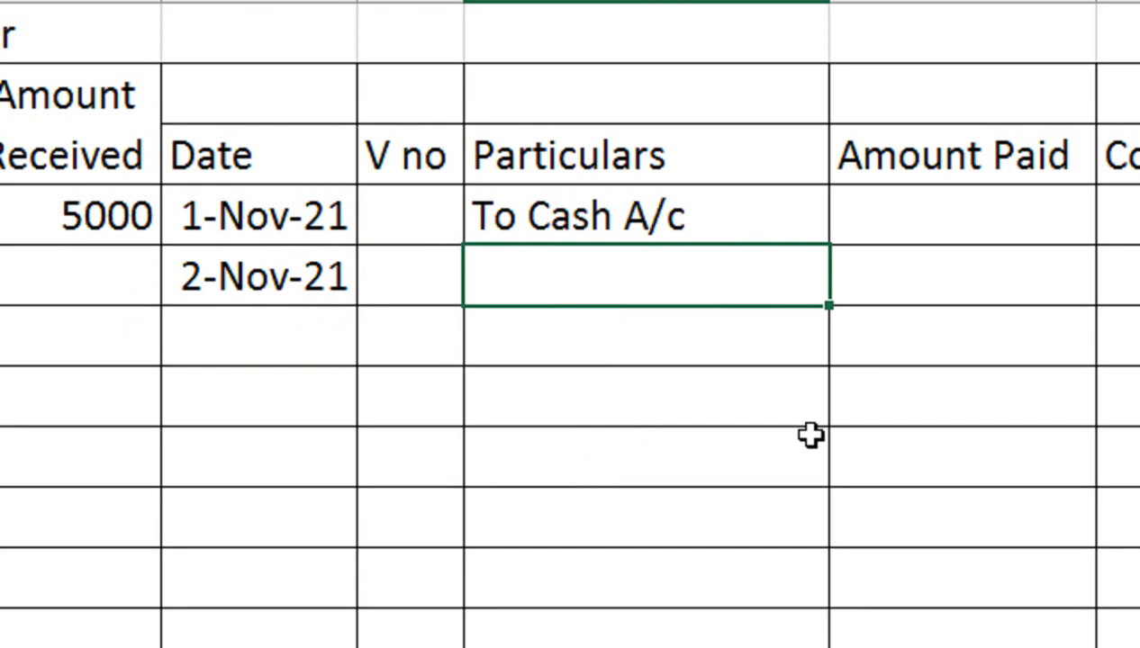
click(342, 275)
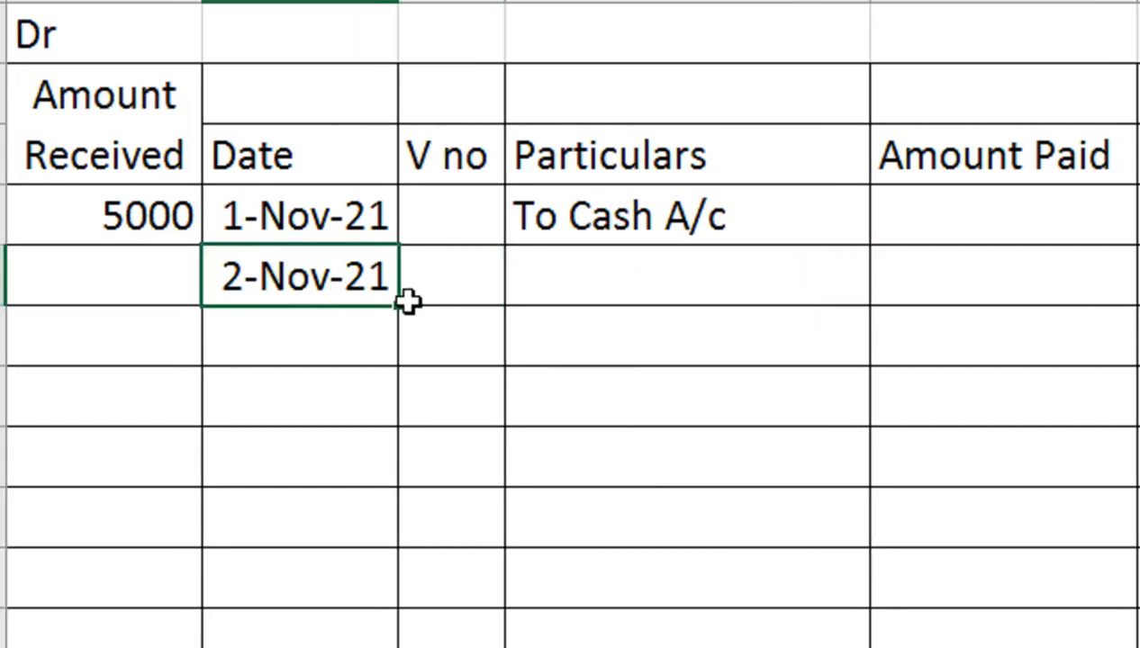
drag(399, 306, 360, 647)
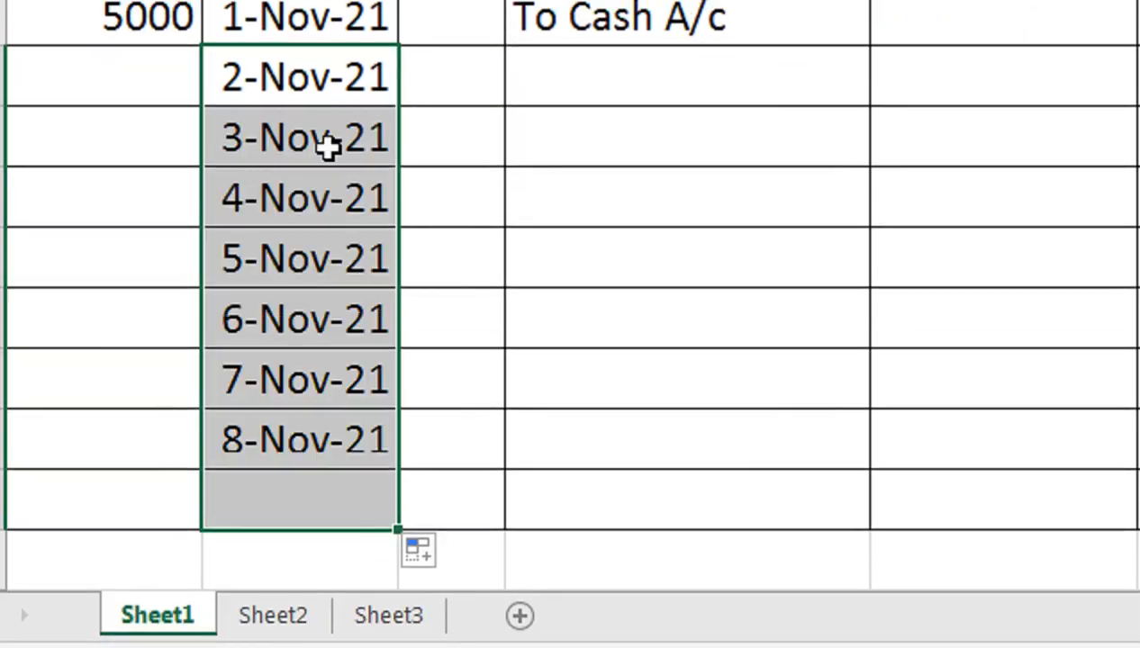
click(613, 102)
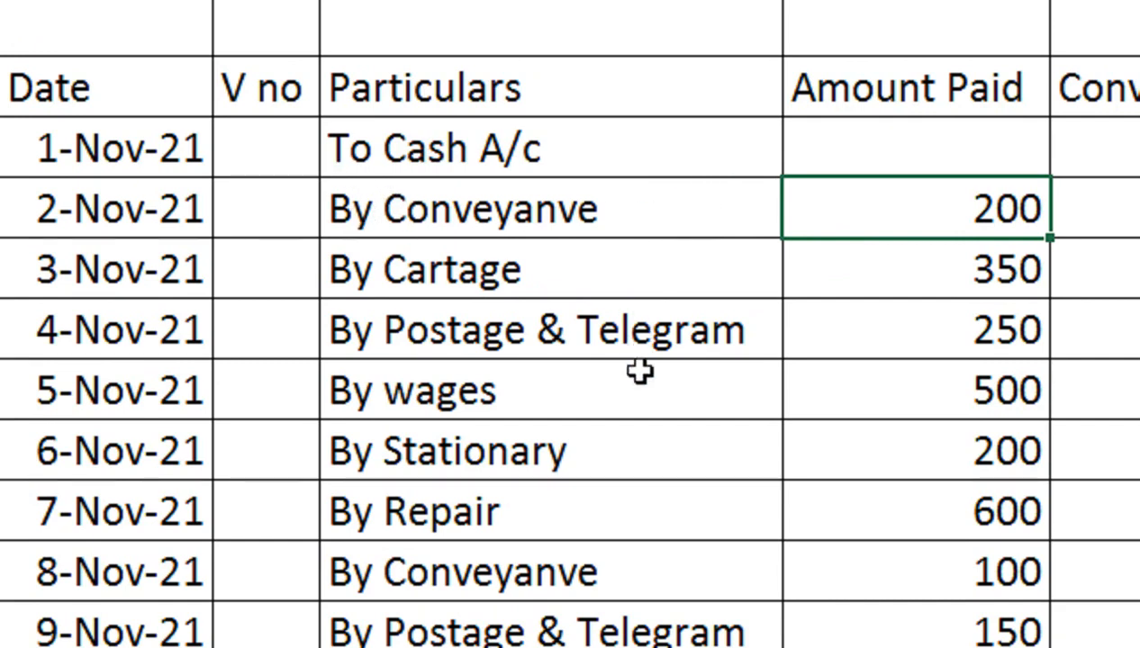
- Review the expense entries in the Particulars column and the matching values in the Amount Paid column
drag(576, 451, 364, 531)
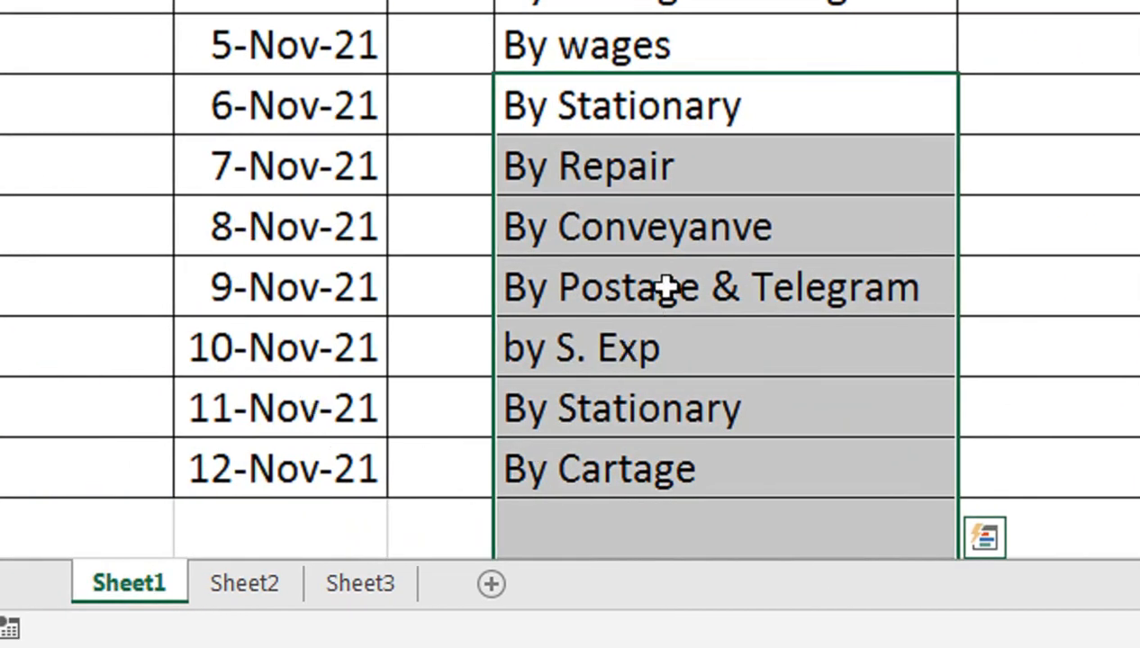
click(689, 223)
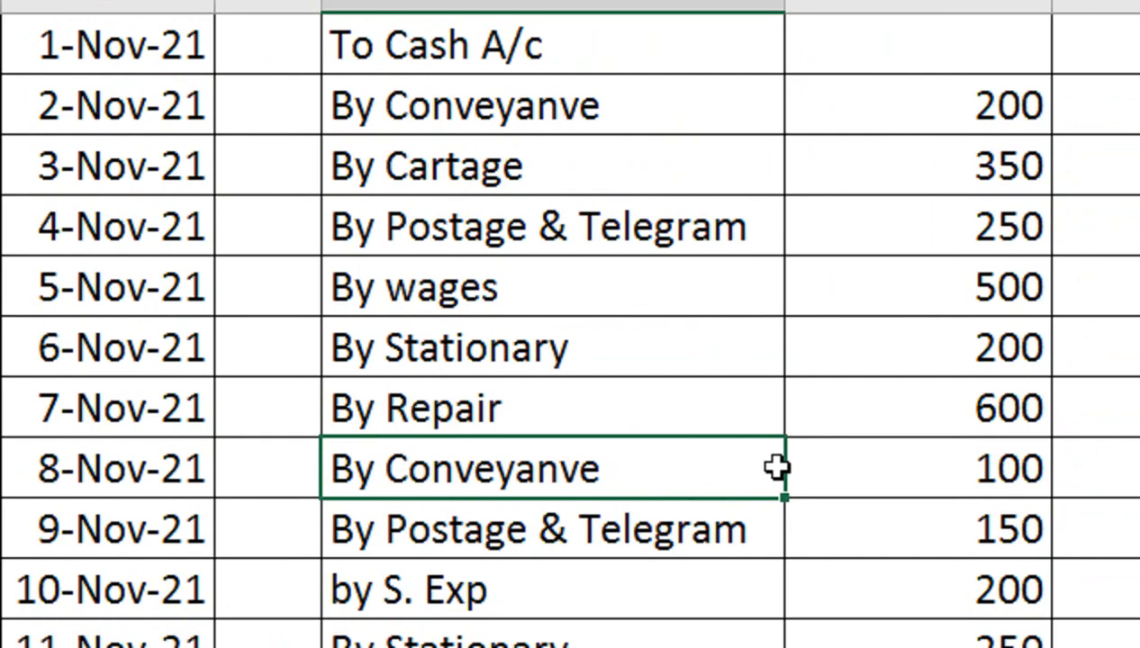
drag(579, 225, 563, 204)
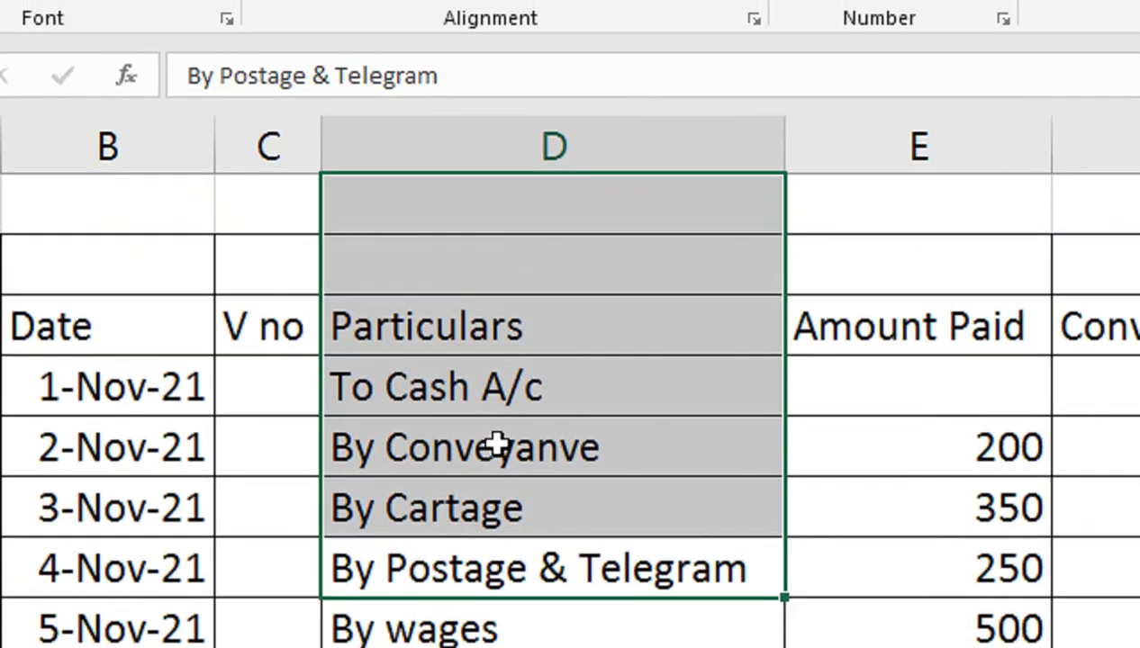
click(452, 427)
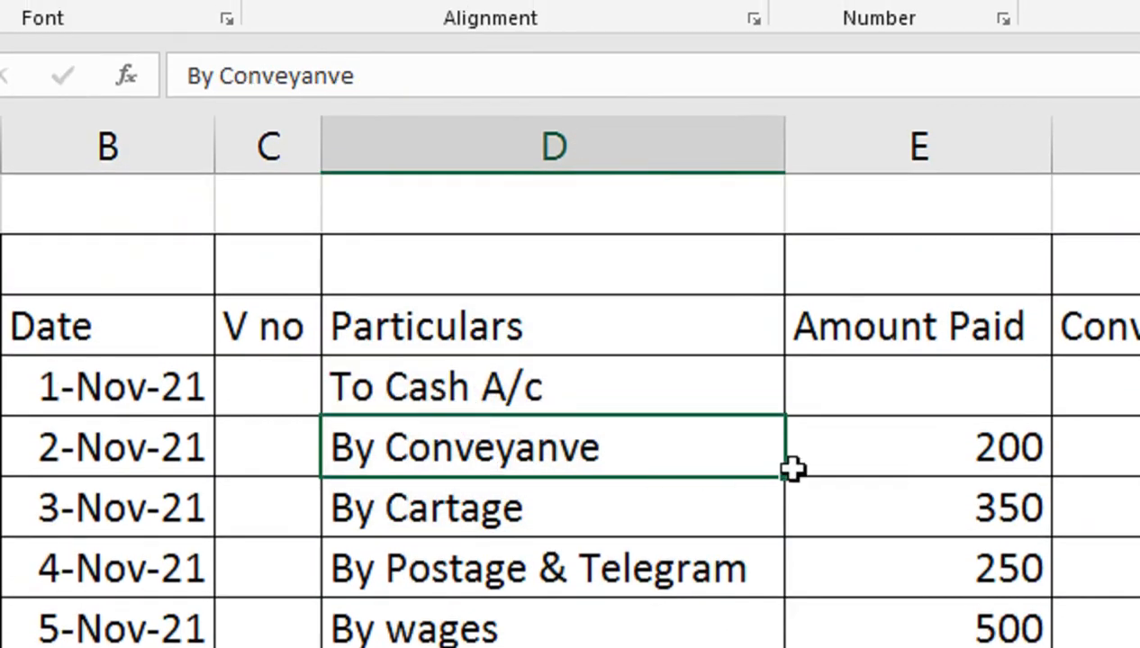
drag(819, 450, 855, 647)
drag(855, 502, 847, 539)
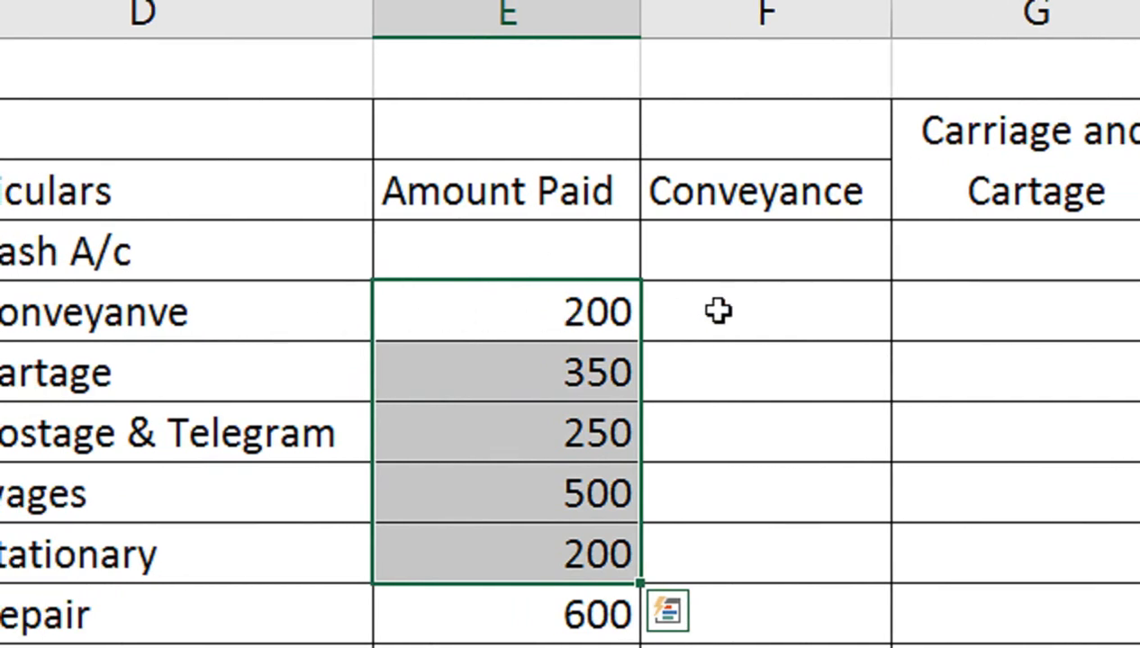
- Enter 200 in the Conveyance column for the 2-Nov-21 payment, cell F5
click(795, 335)
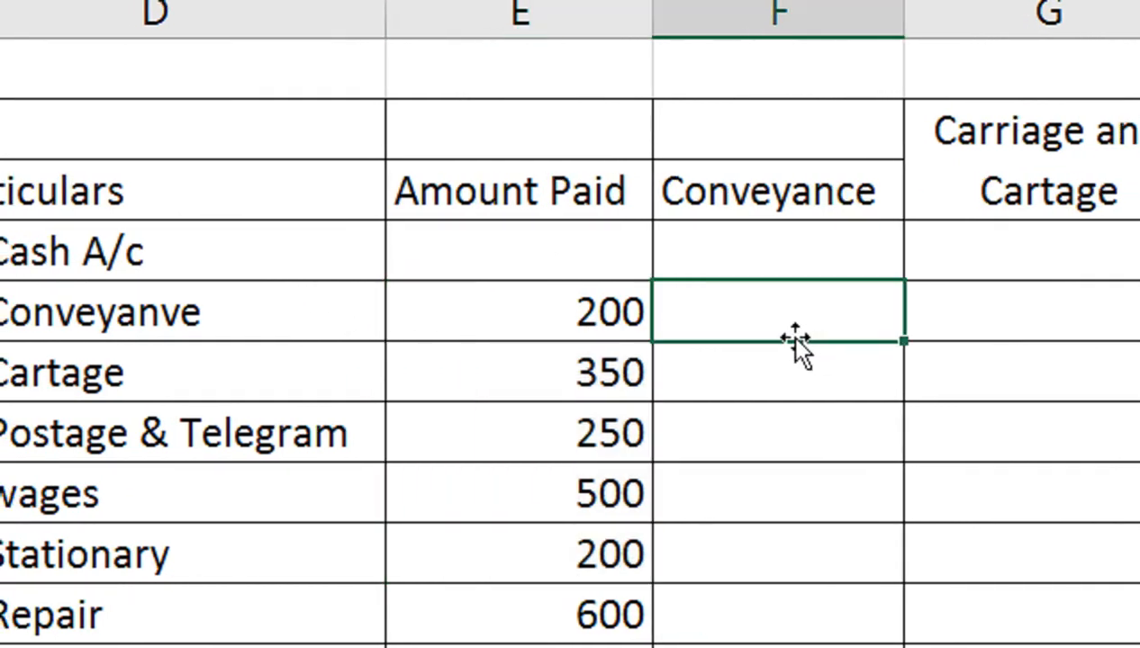
text(2000)
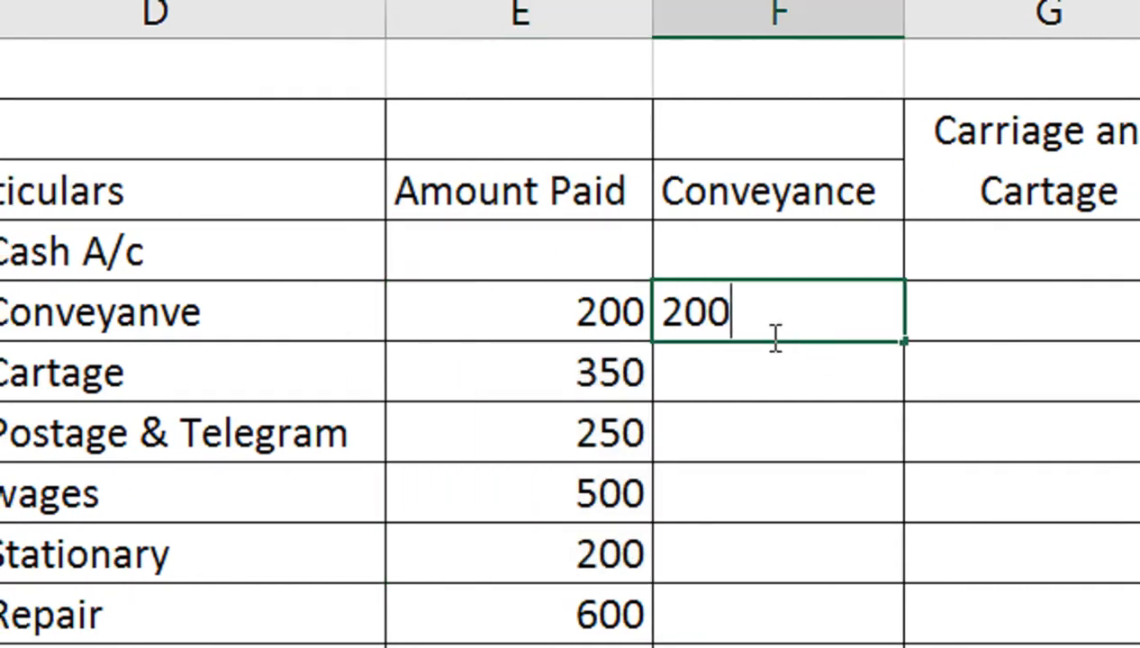
key(BackSpace)
key(Return)
- Enter 100 in the Conveyance column for the 8-Nov-21 payment, cell F11
key(Down)
key(Down)
key(Down)
key(Down)
key(Down)
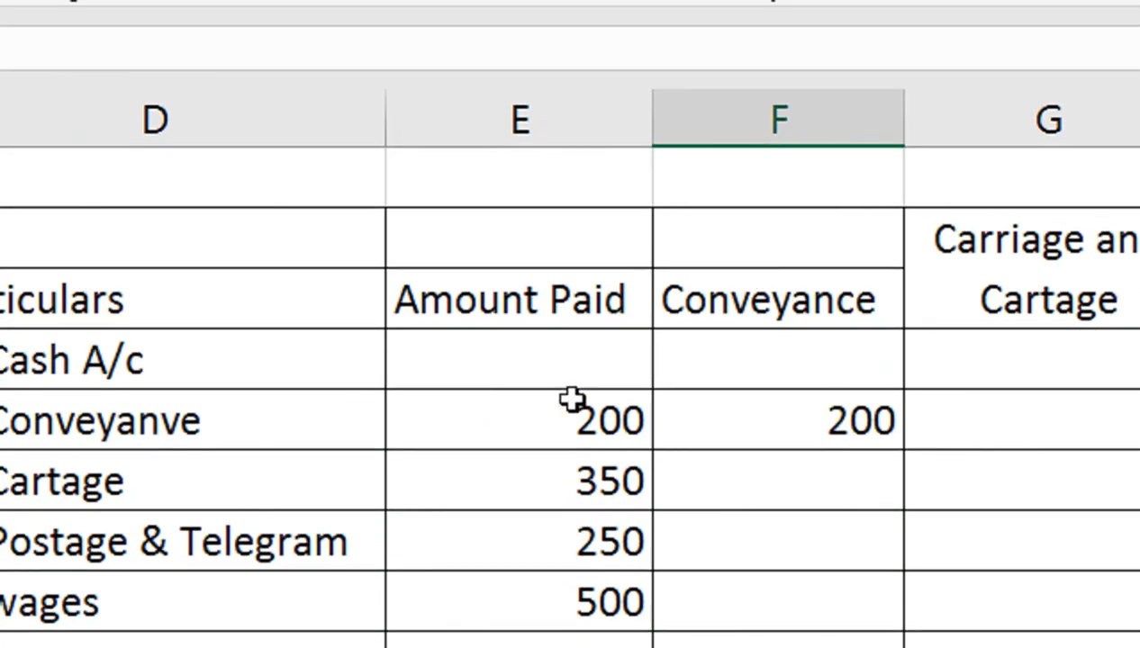
key(Up)
text(100)
key(Return)
- Check the remaining rows down to 12-Nov-21 for further conveyance payments and return to the Conveyance heading
key(Down)
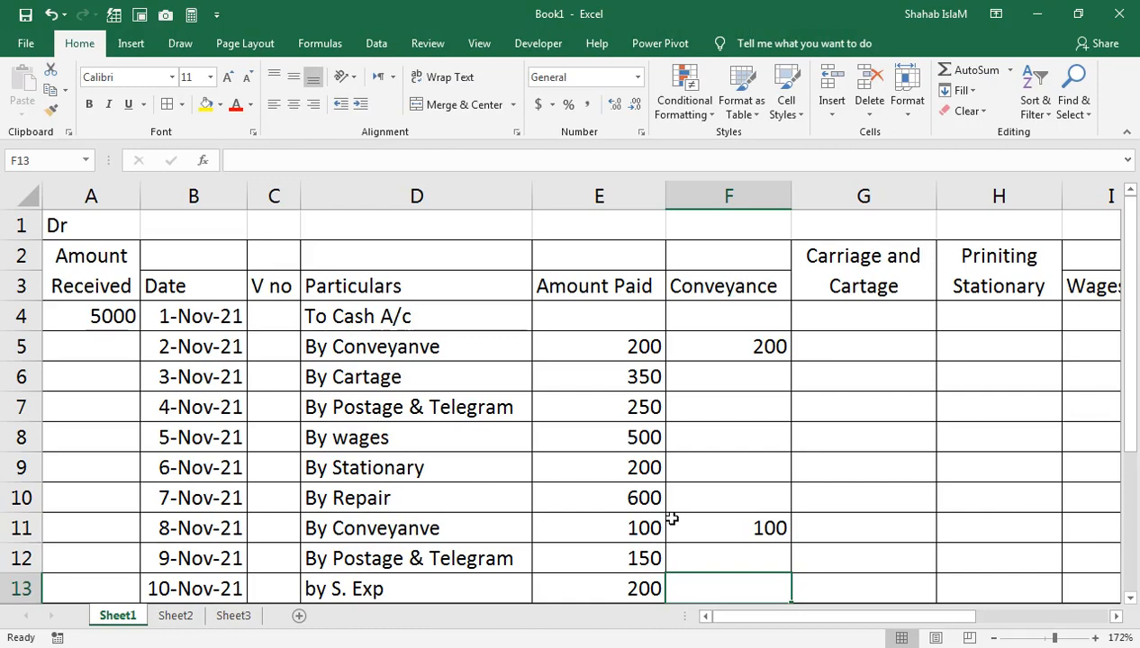
key(Down)
key(Up)
key(Down)
key(Down)
key(Down)
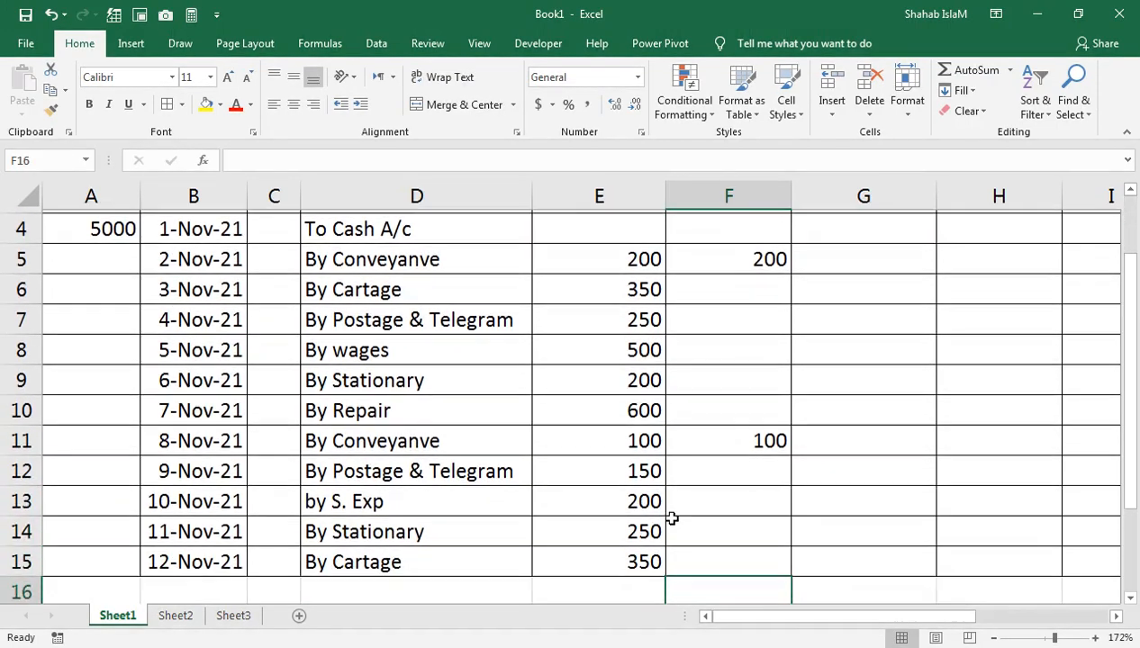
key(Up)
key(Up)
key(Up)
key(Up)
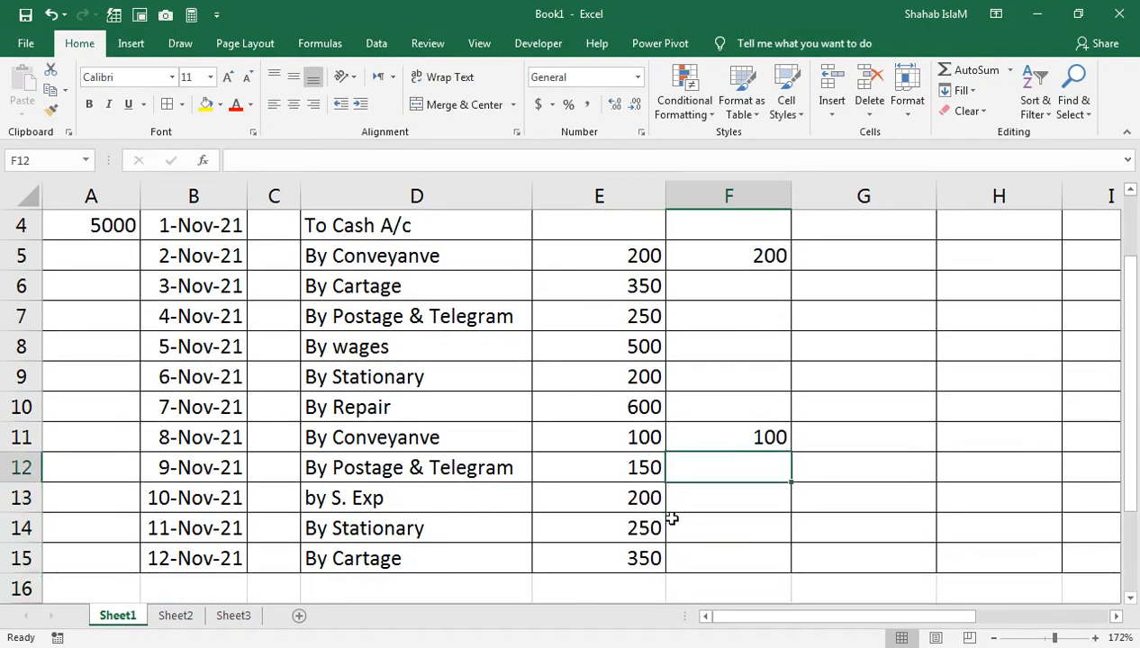
key(Up)
key(Up)
key(Up)
key(Up)
key(Up)
key(Up)
key(Up)
key(Up)
key(Up)
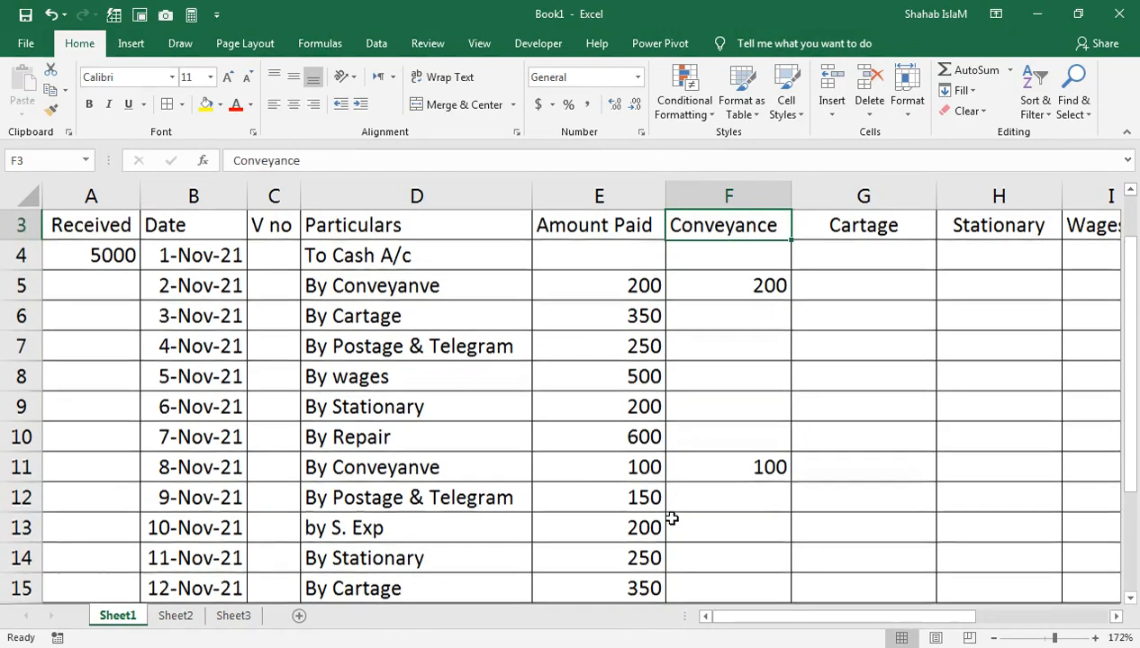
- Enter 350 in the Carriage and Cartage column for the 3-Nov-21 cartage payment, cell G6
key(Down)
key(Down)
key(Down)
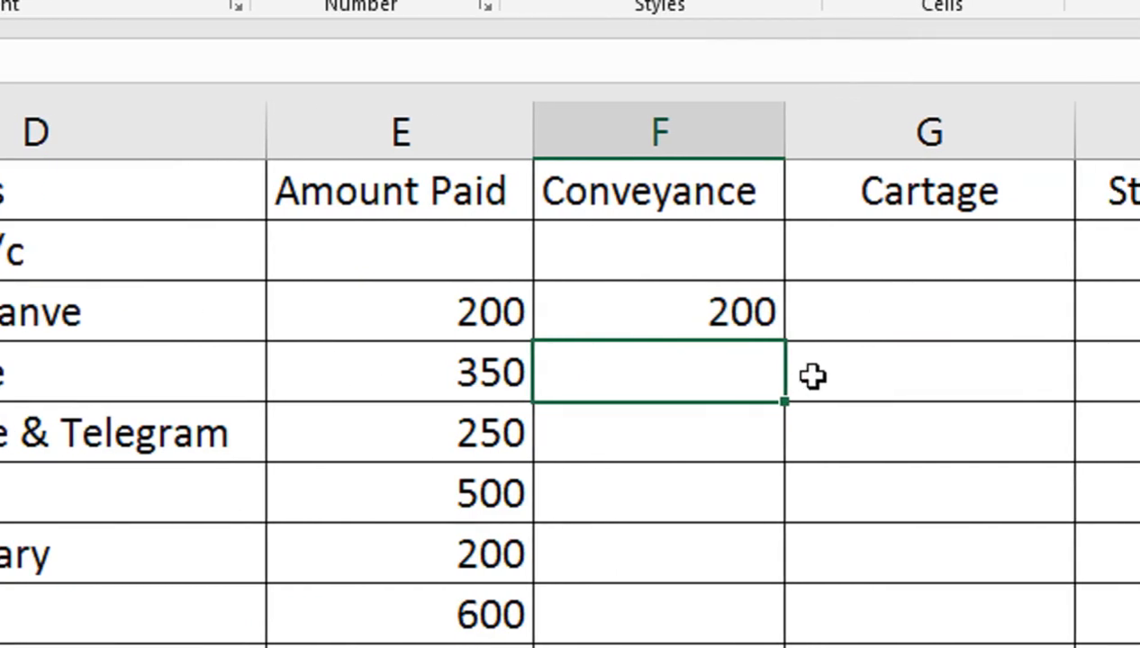
click(874, 372)
text(350)
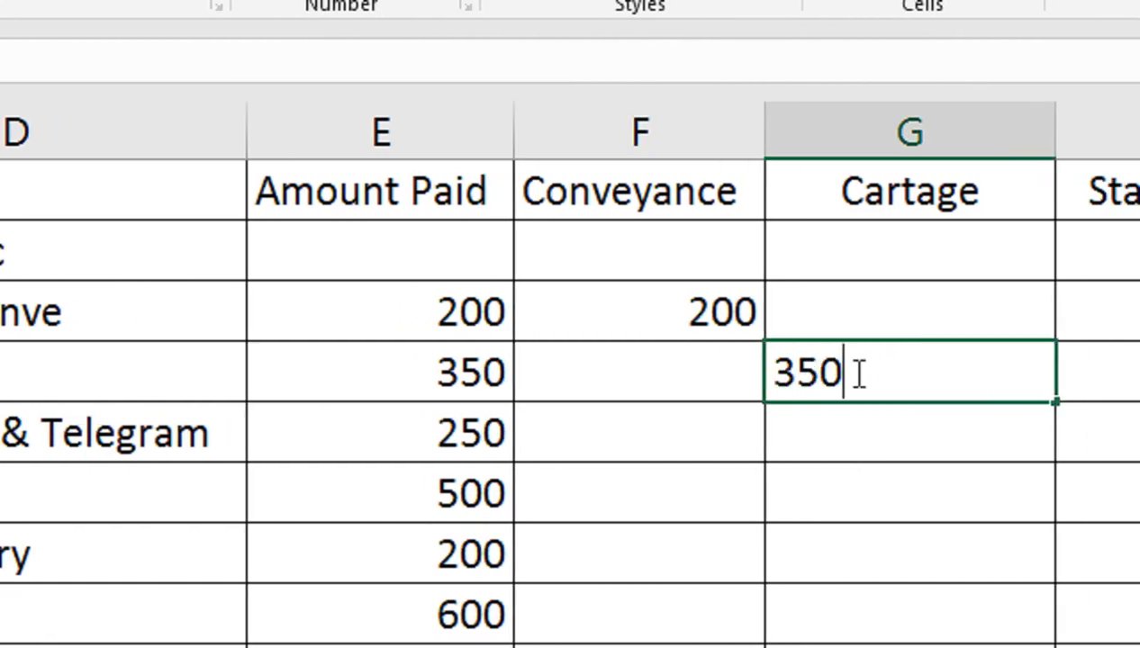
key(Return)
- Enter 250 in the Postage and Telegram column for the 4-Nov-21 payment, cell J7
key(Right)
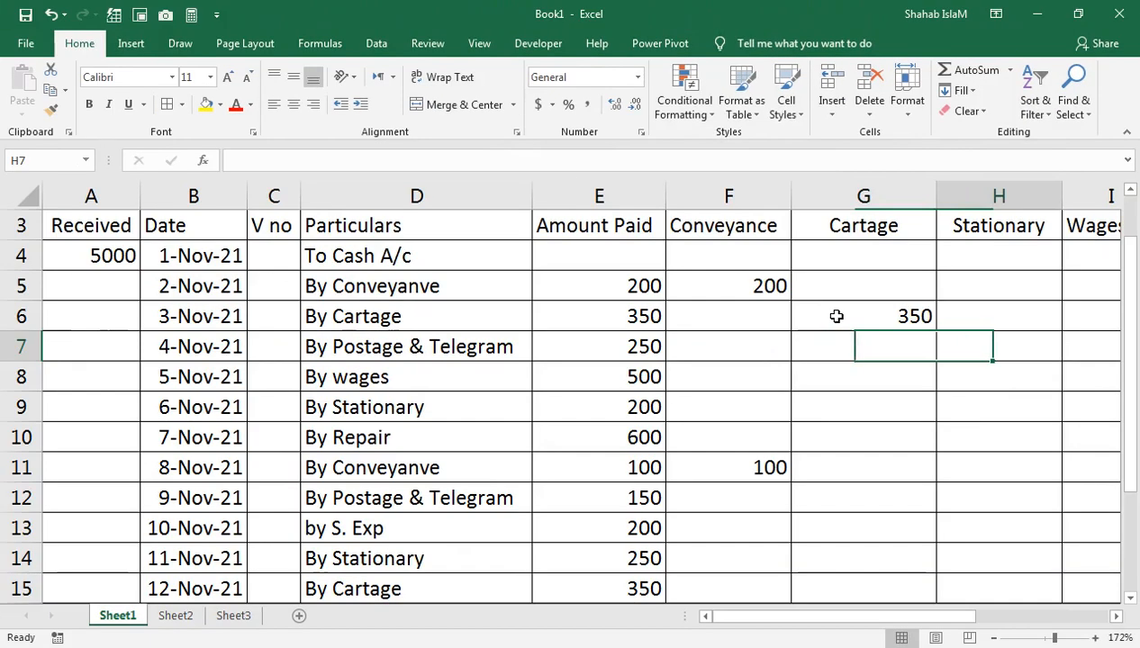
key(Right)
key(Right)
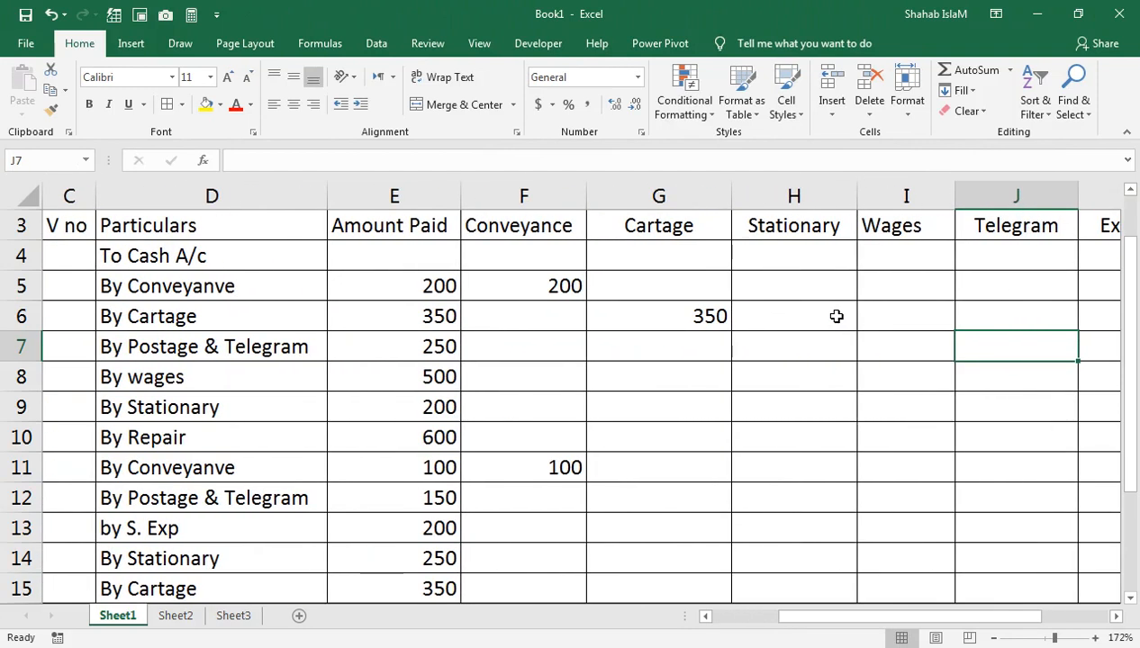
text(250)
key(Return)
- Enter 500 in the Wages column for the 5-Nov-21 wages payment, cell I8
key(Left)
key(Left)
key(Left)
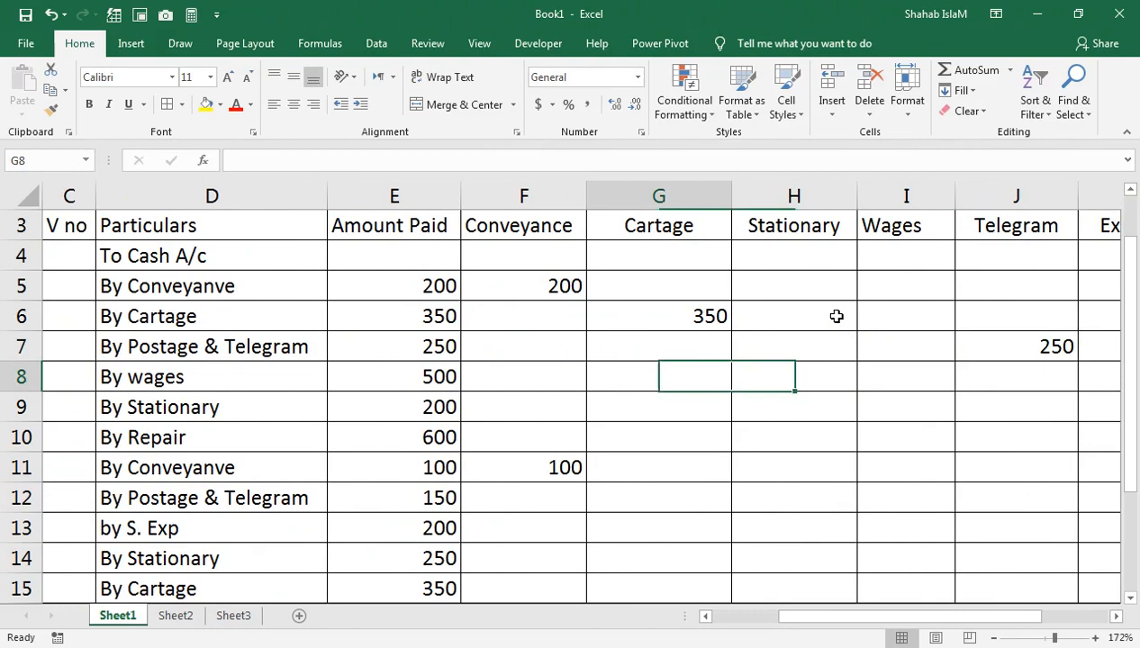
key(Right)
key(Right)
key(Right)
key(Left)
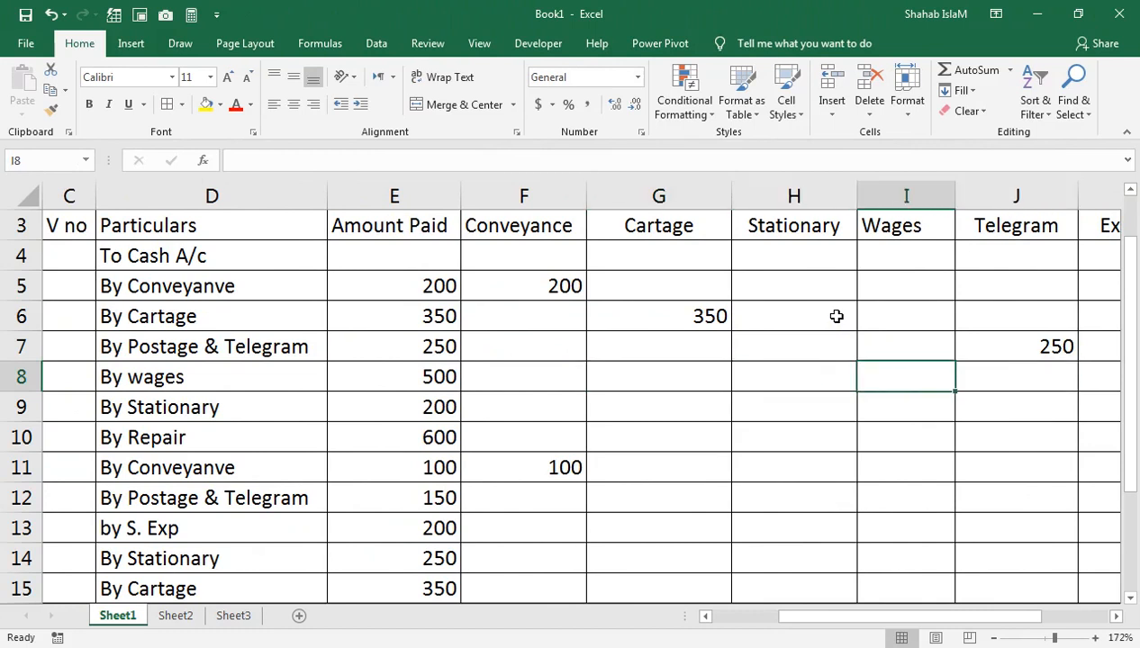
text(50)
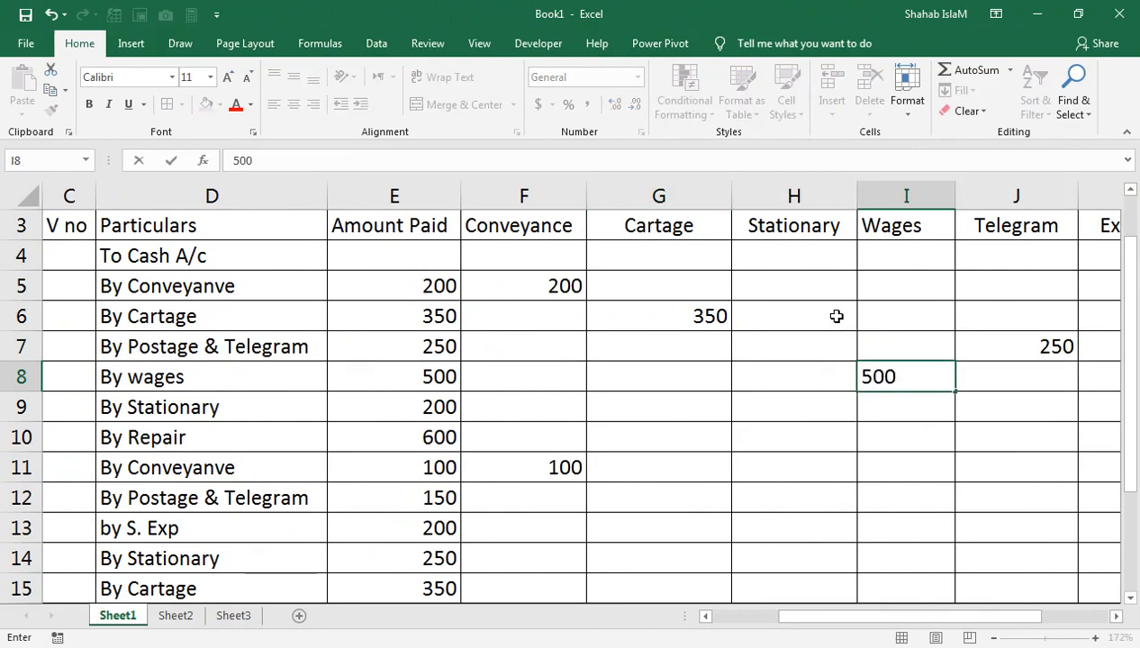
text(0)
key(Return)
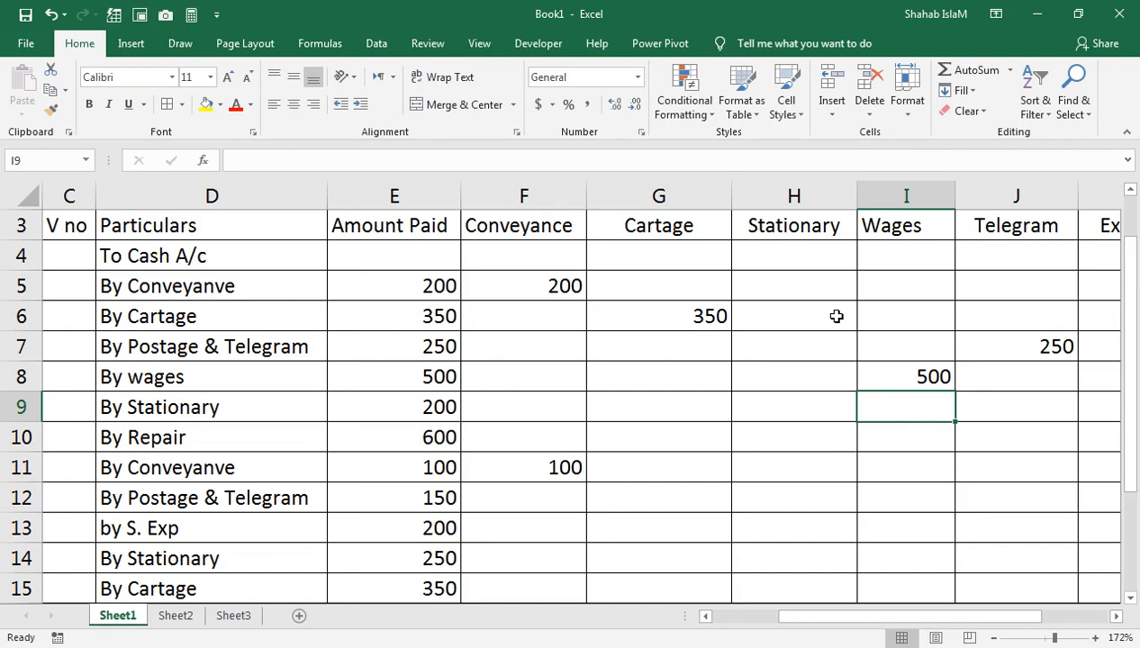
- Enter 200 in the Stationary column for the 6-Nov-21 stationary payment, cell H9
key(Left)
key(Left)
key(Right)
text(200)
key(Return)
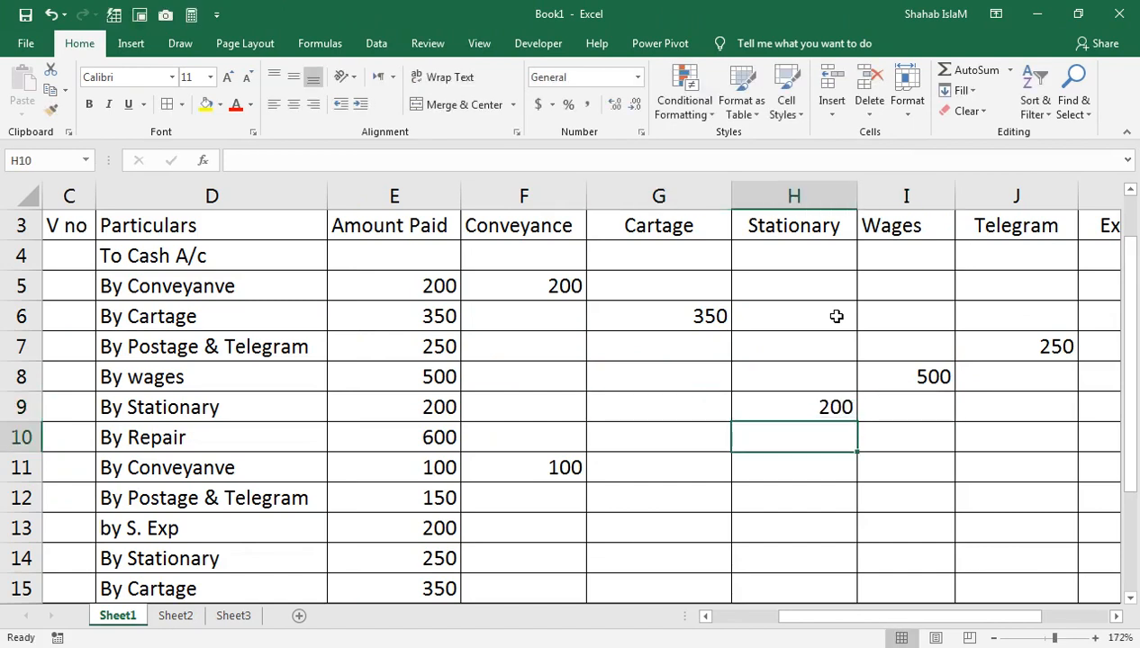
- Enter 600 in the Sundry Expenses column for the 7-Nov-21 repair payment, cell K10
key(Right)
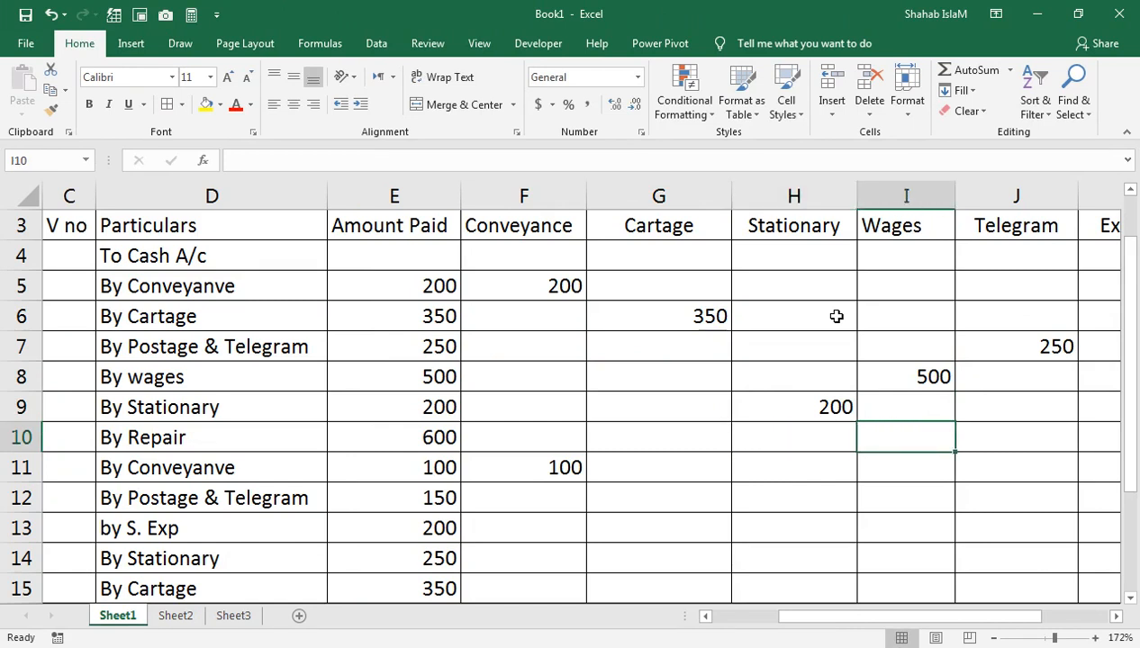
key(Right)
key(Right)
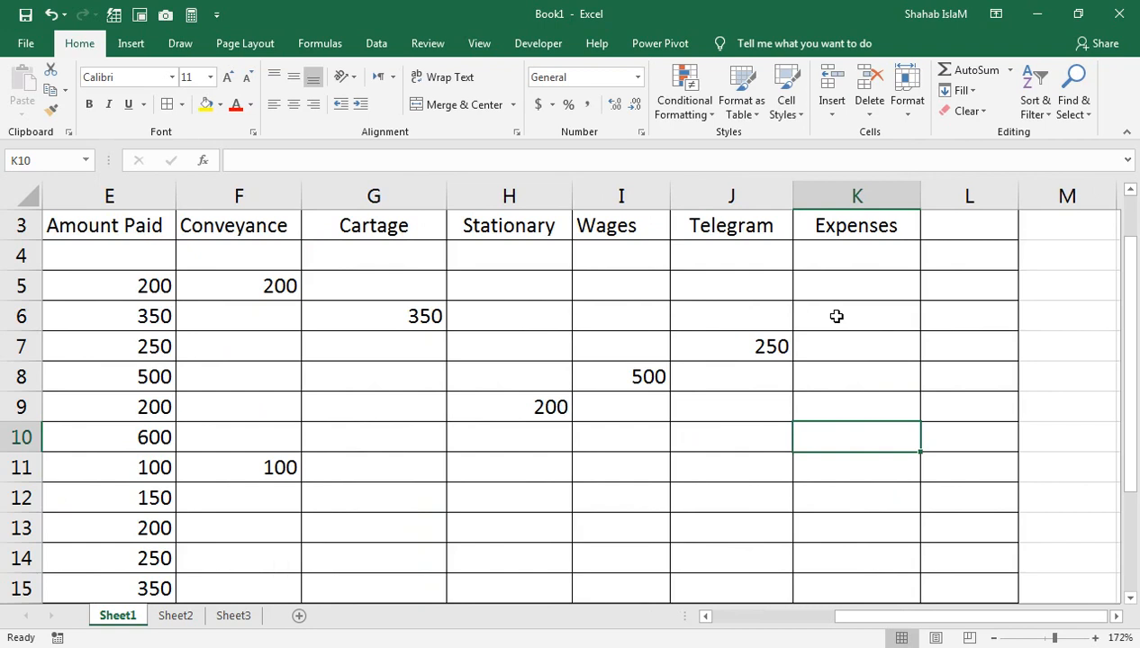
key(Left)
key(Left)
key(Left)
key(Left)
key(Left)
key(Left)
key(Left)
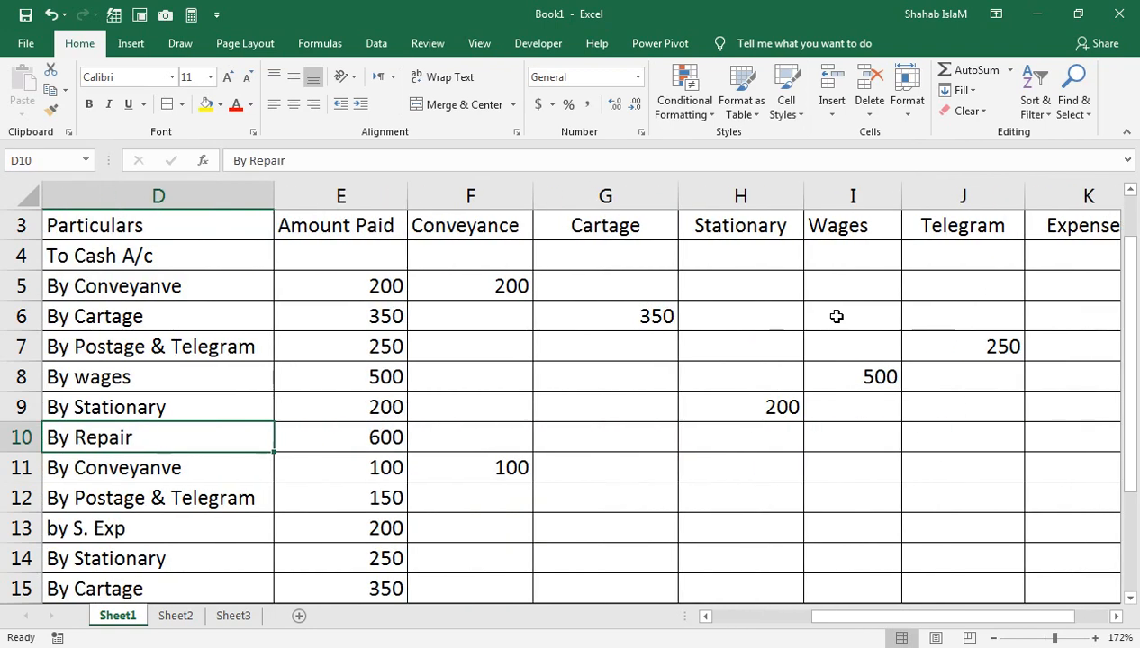
key(Right)
key(Right)
key(Right)
key(Right)
key(Right)
key(Right)
key(Right)
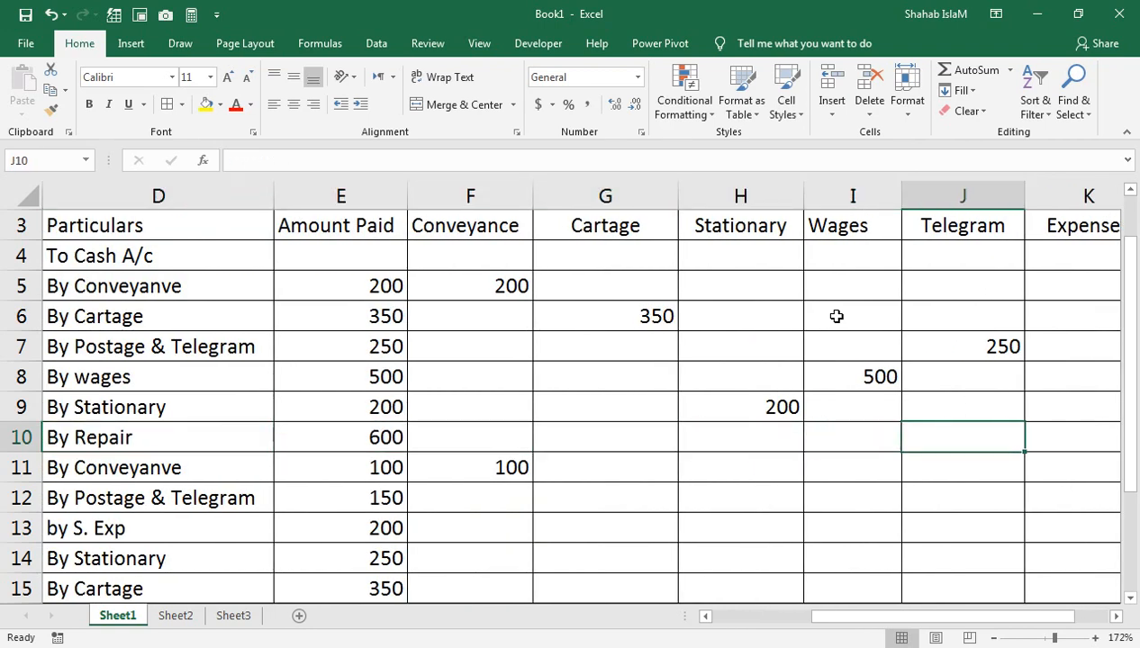
text(600)
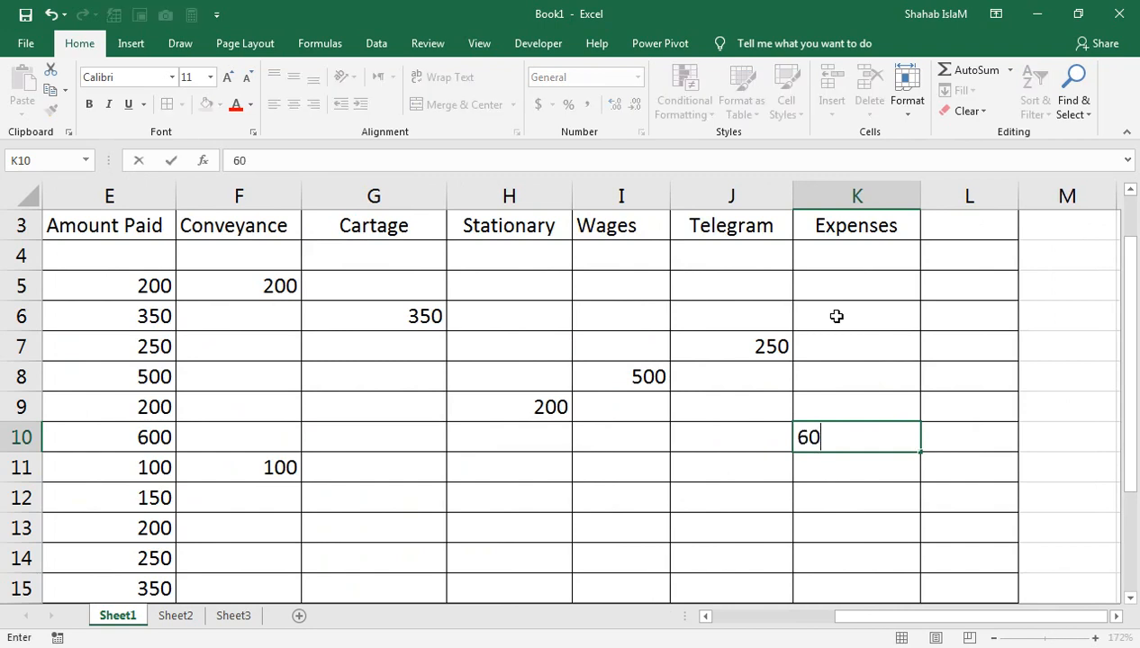
key(Return)
- Check the full heading of column K above the repair amount, then return down the column to row 12
key(Up)
key(ctrl+Up)
key(Up)
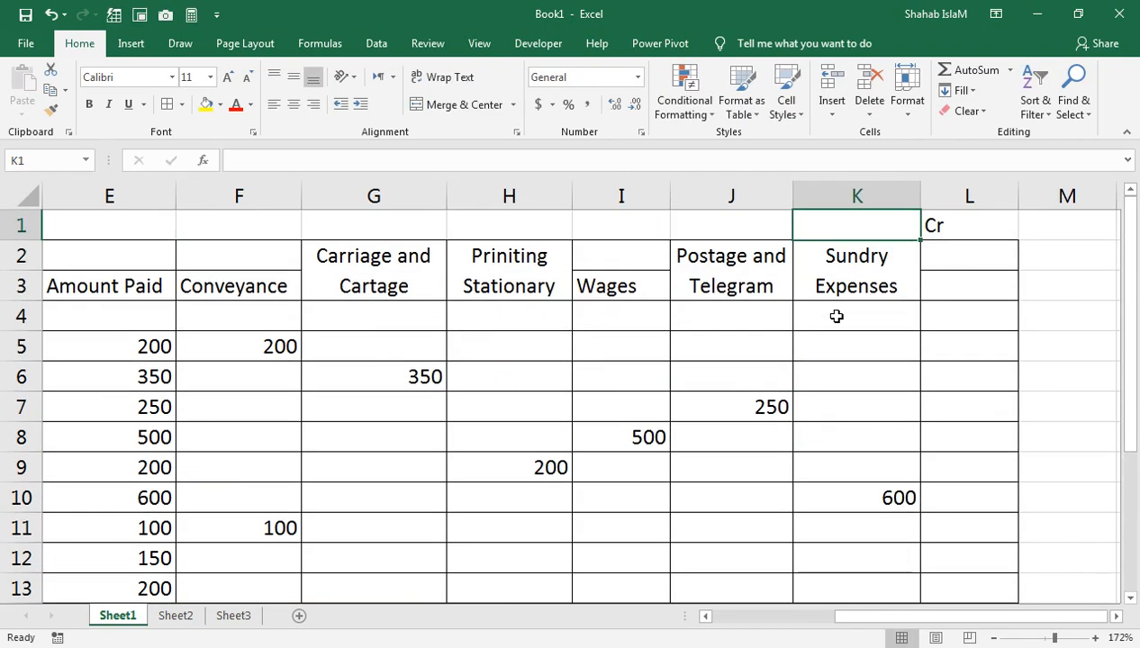
key(Down)
key(Down)
key(Down)
key(Down)
key(Down)
key(Down)
key(Down)
key(Down)
key(Down)
key(Down)
key(Down)
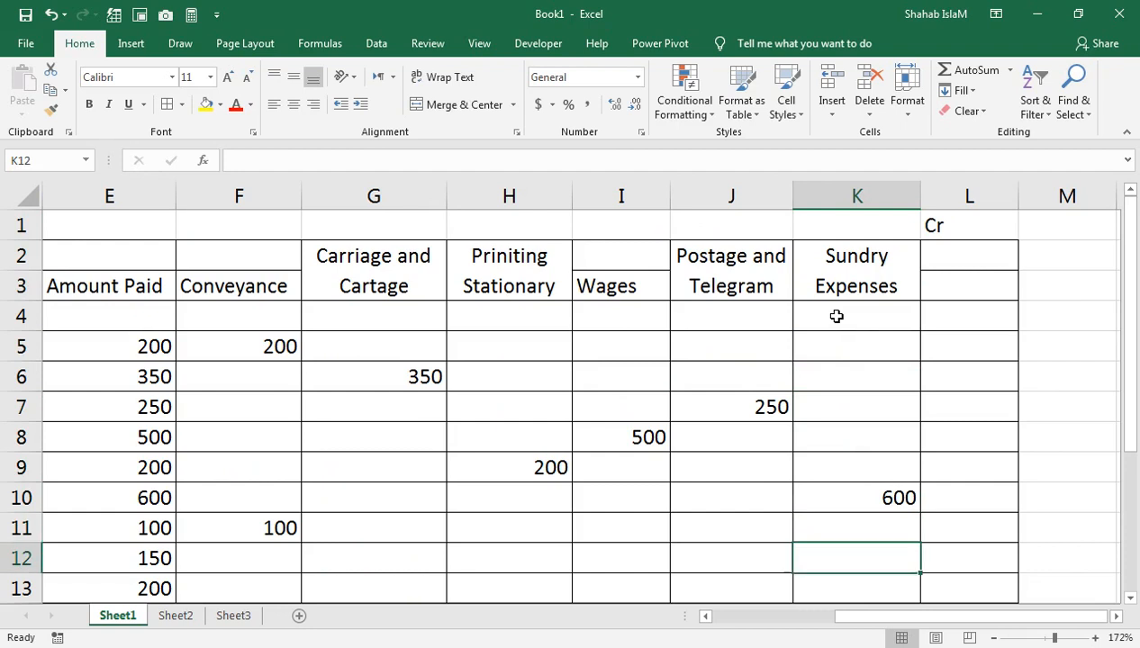
- Enter 150 in the Postage and Telegram column for the 9-Nov-21 payment, cell J12
key(Left)
key(Left)
key(Left)
key(Left)
key(Left)
key(Left)
key(Left)
key(Left)
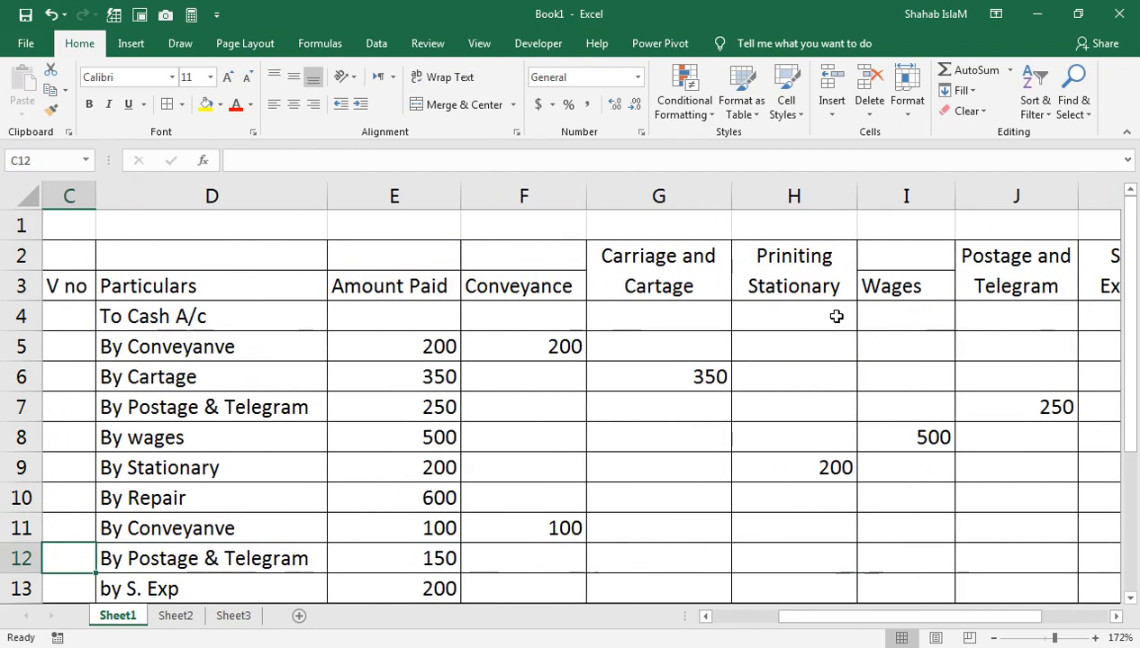
key(Right)
key(Right)
key(Up)
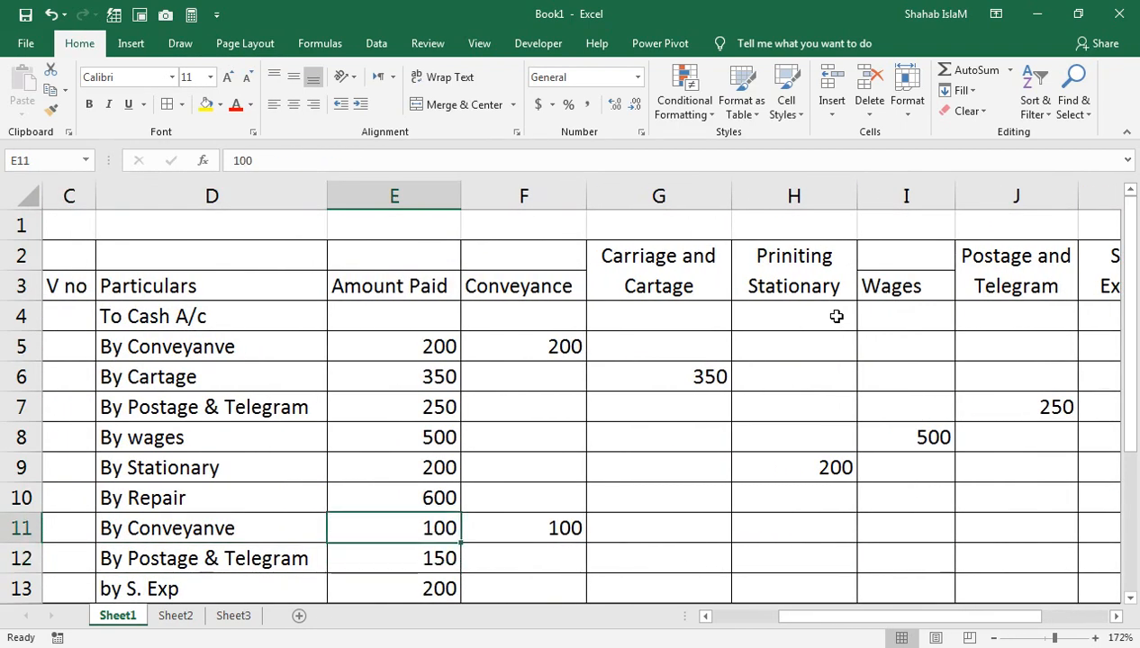
key(Right)
key(Down)
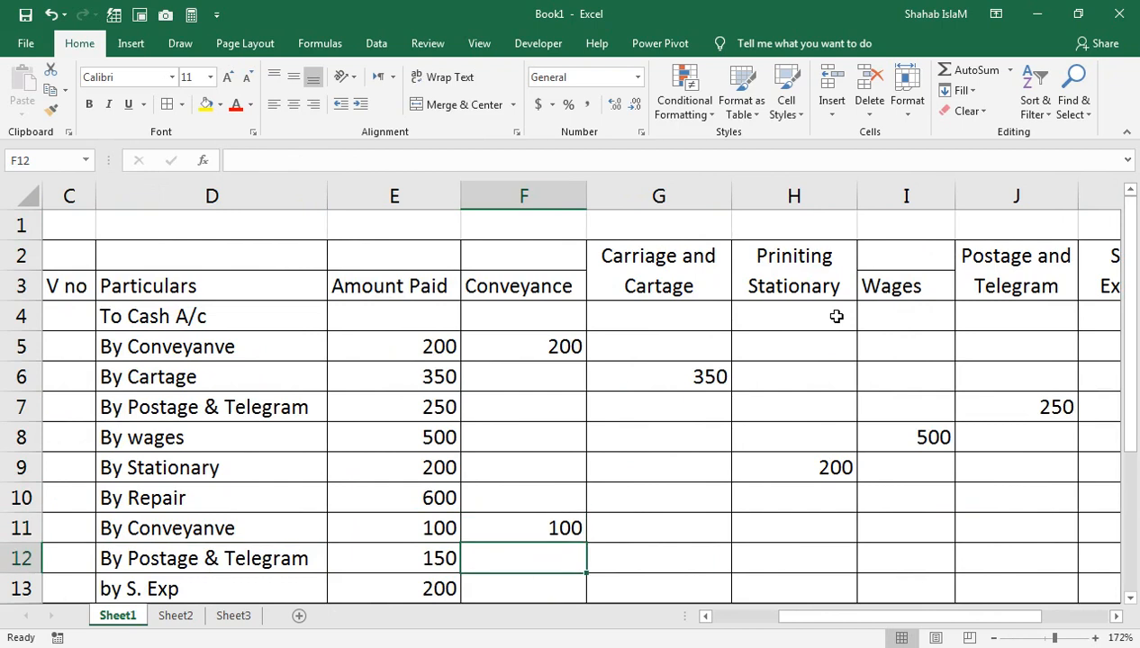
key(Right)
key(Right)
key(Right)
key(Right)
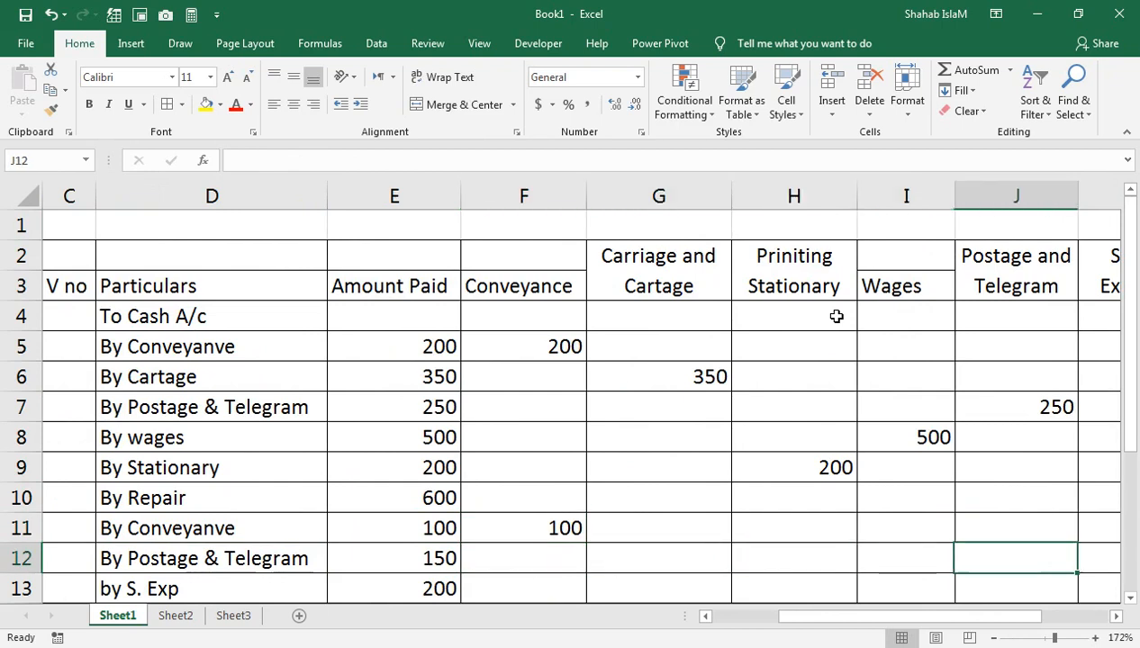
text(150)
key(Return)
- Enter 200 in the Sundry Expenses column for the 10-Nov-21 S. Exp payment, cell K13
key(Down)
key(Down)
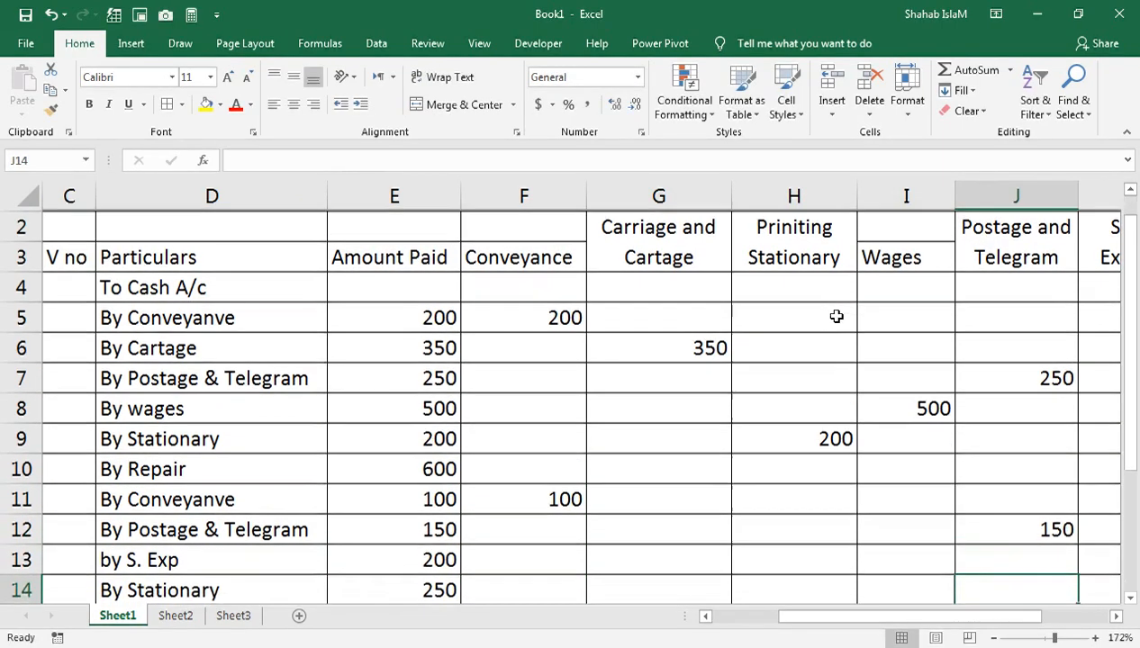
key(Up)
key(Up)
key(Left)
key(Left)
key(Left)
key(Left)
key(Left)
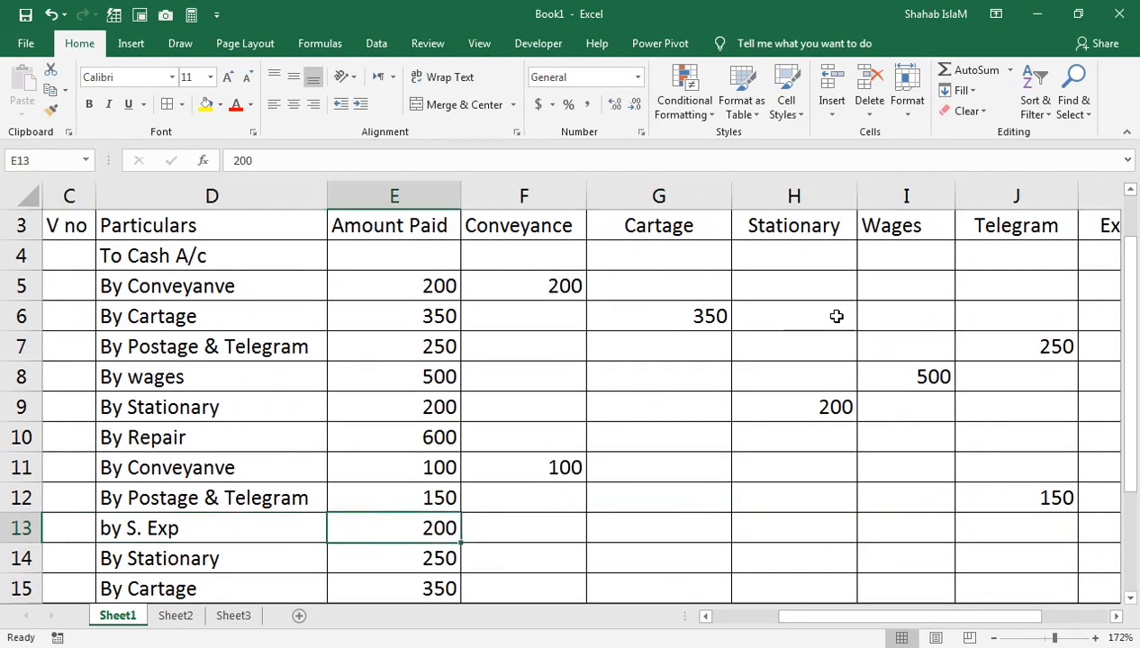
key(Right)
key(Right)
key(Right)
key(Right)
key(Right)
key(Right)
key(Right)
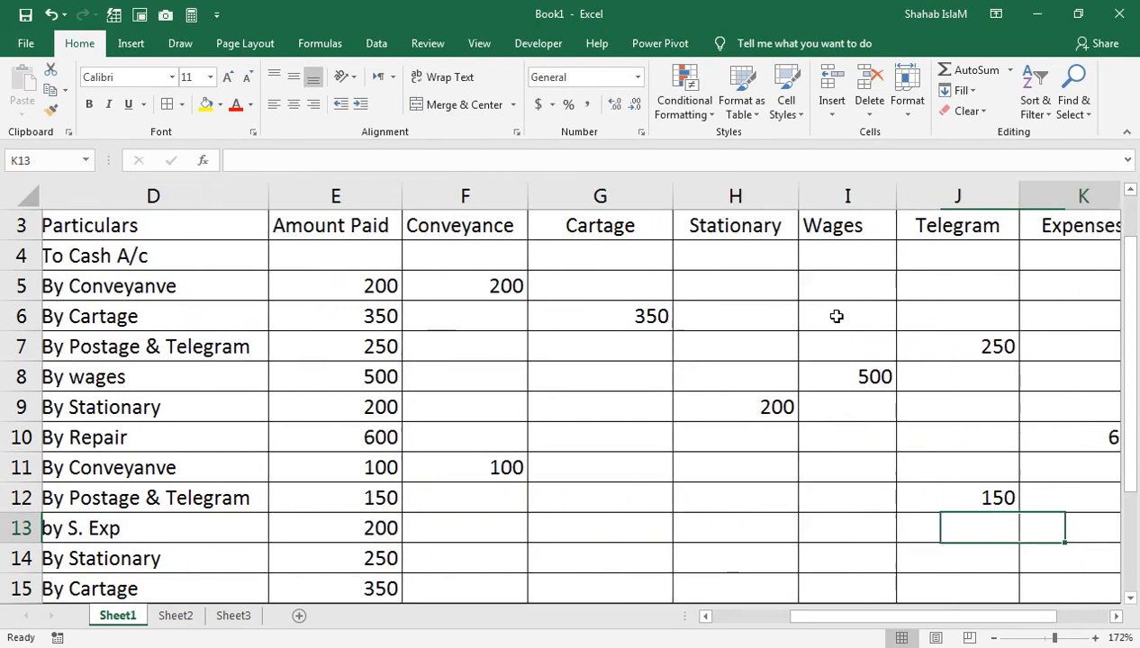
key(Left)
text(200)
key(Return)
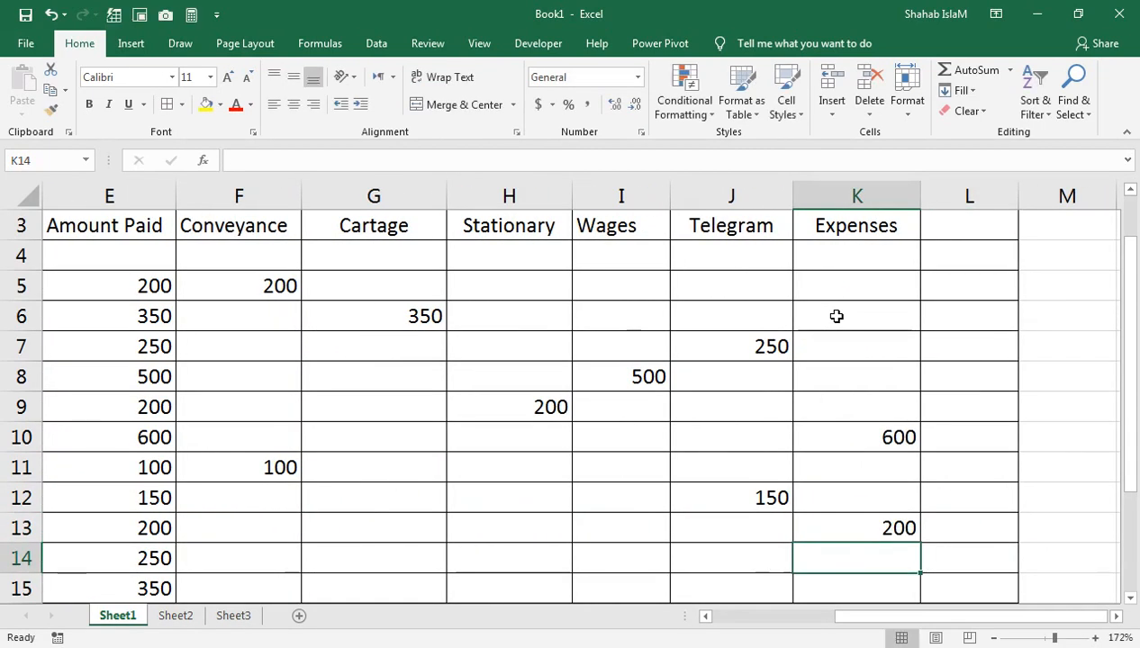
- Enter 250 in the Printing Stationary column for the 11-Nov-21 stationary payment, cell H14
key(Left)
key(Left)
key(Left)
key(Left)
key(Left)
key(Left)
key(Left)
key(Left)
key(Left)
key(Left)
key(Right)
key(Right)
key(Right)
key(Right)
key(Right)
key(Right)
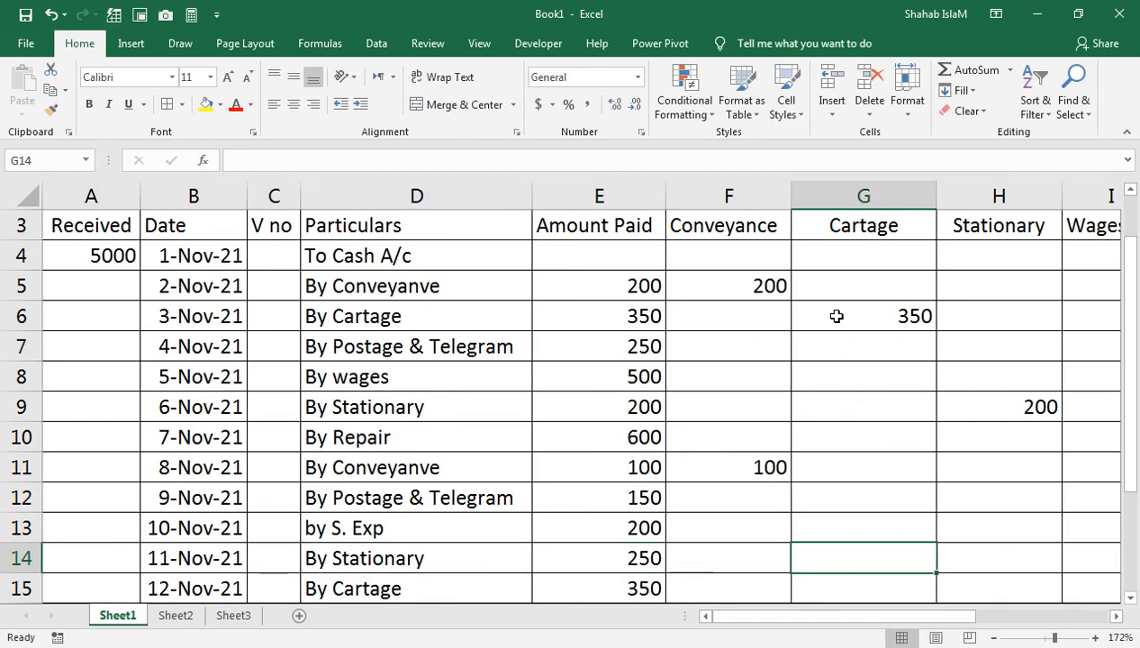
key(Right)
text(2)
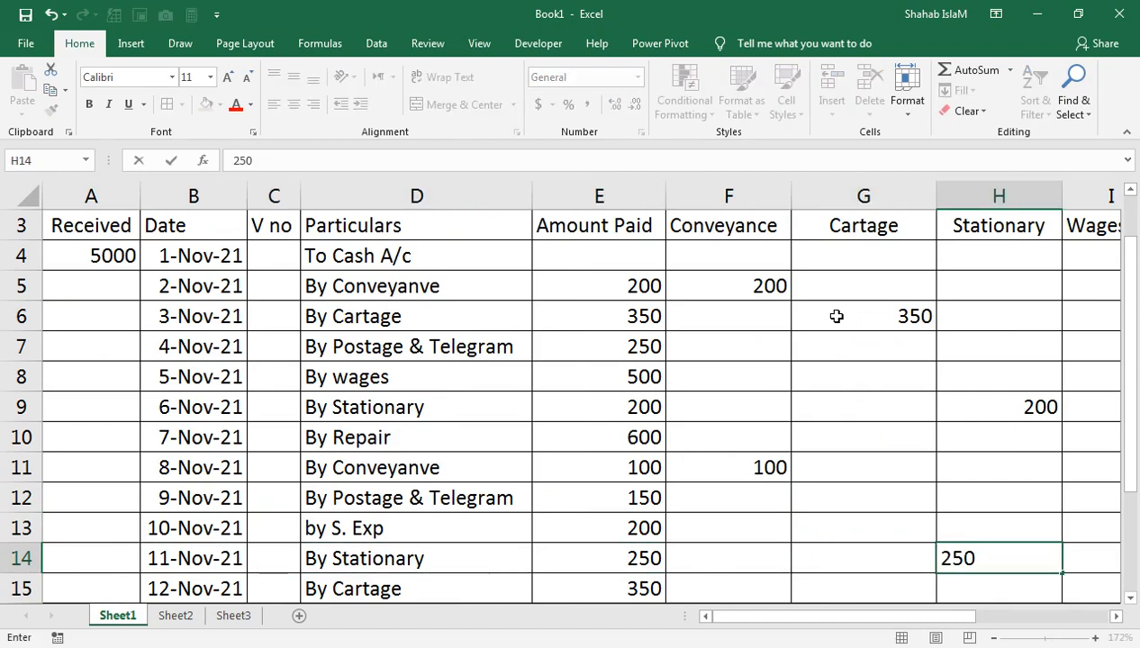
key(Return)
key(Return)
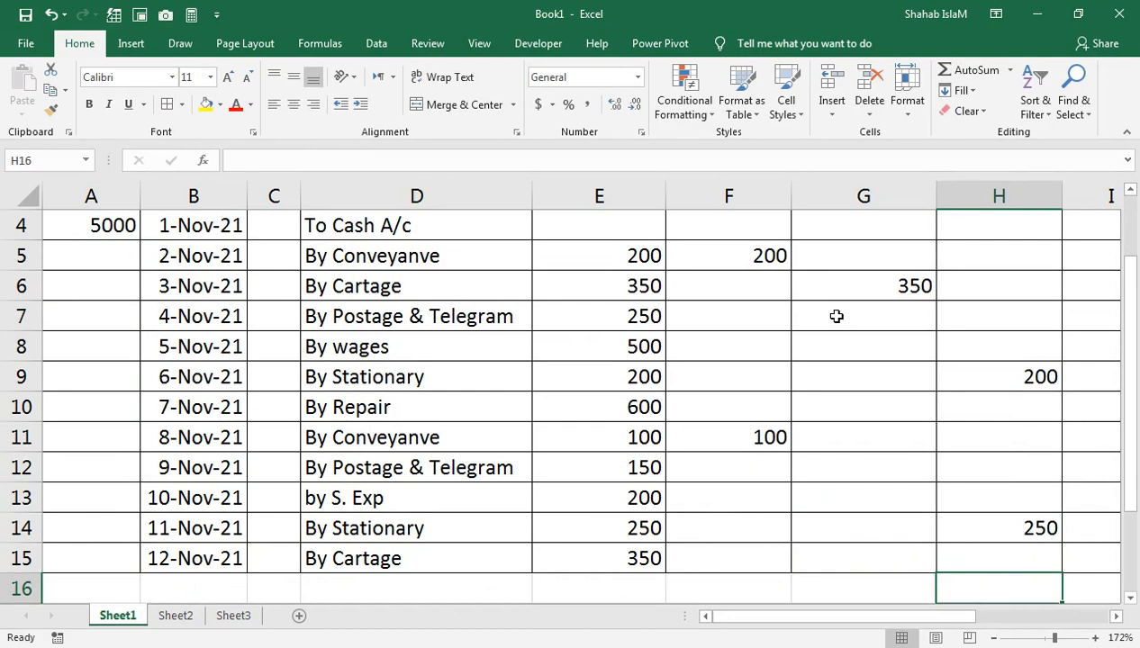
- Enter 350 in the Carriage and Cartage column for the 12-Nov-21 cartage payment, cell G15
key(Up)
key(Up)
key(Up)
key(Up)
key(Up)
key(Up)
key(Up)
key(Up)
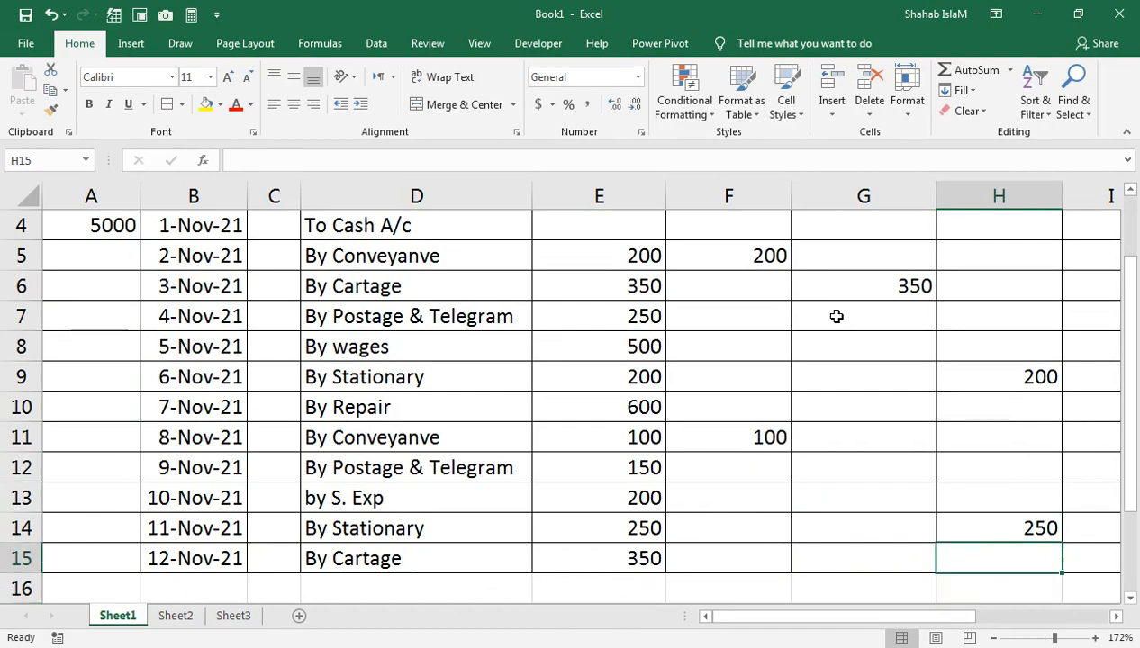
key(Up)
key(Up)
key(Up)
key(Up)
key(Up)
key(Up)
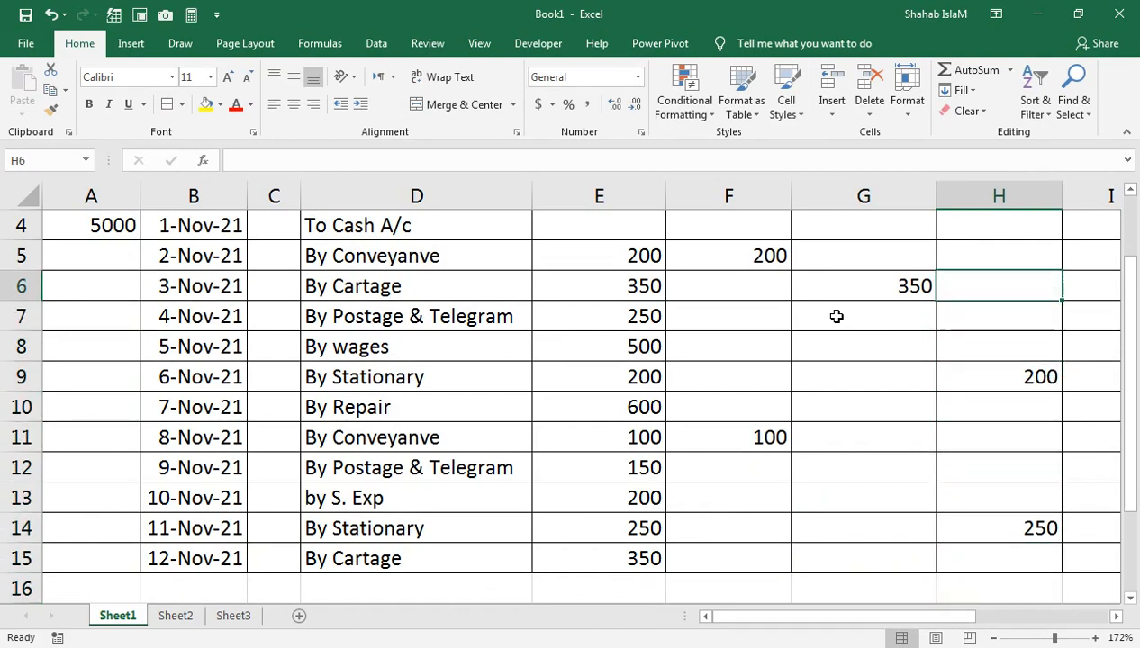
key(Left)
key(Down)
key(Down)
key(Down)
key(Down)
key(Down)
key(Down)
key(Down)
key(Down)
key(Down)
key(Down)
key(Down)
key(Down)
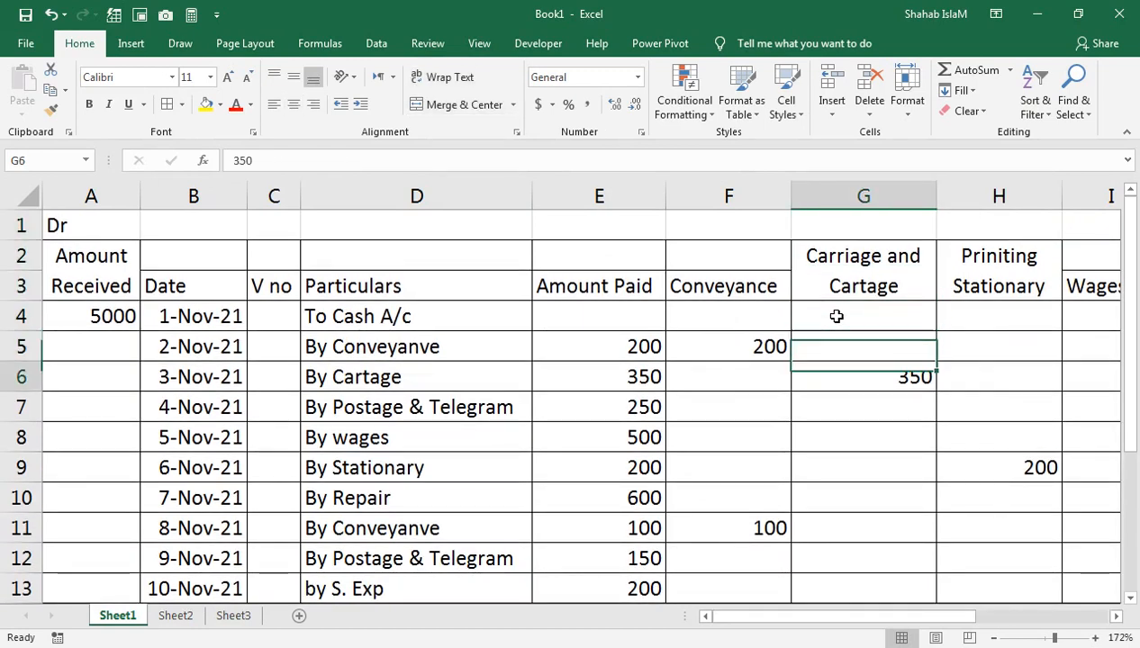
key(Down)
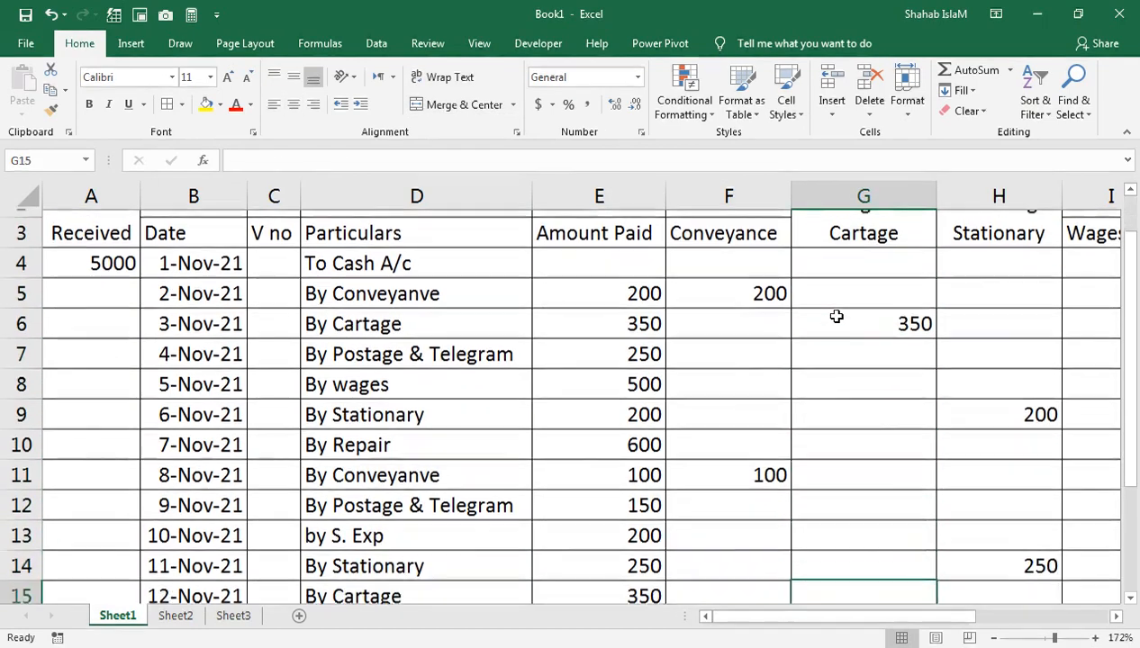
text(350)
key(Return)
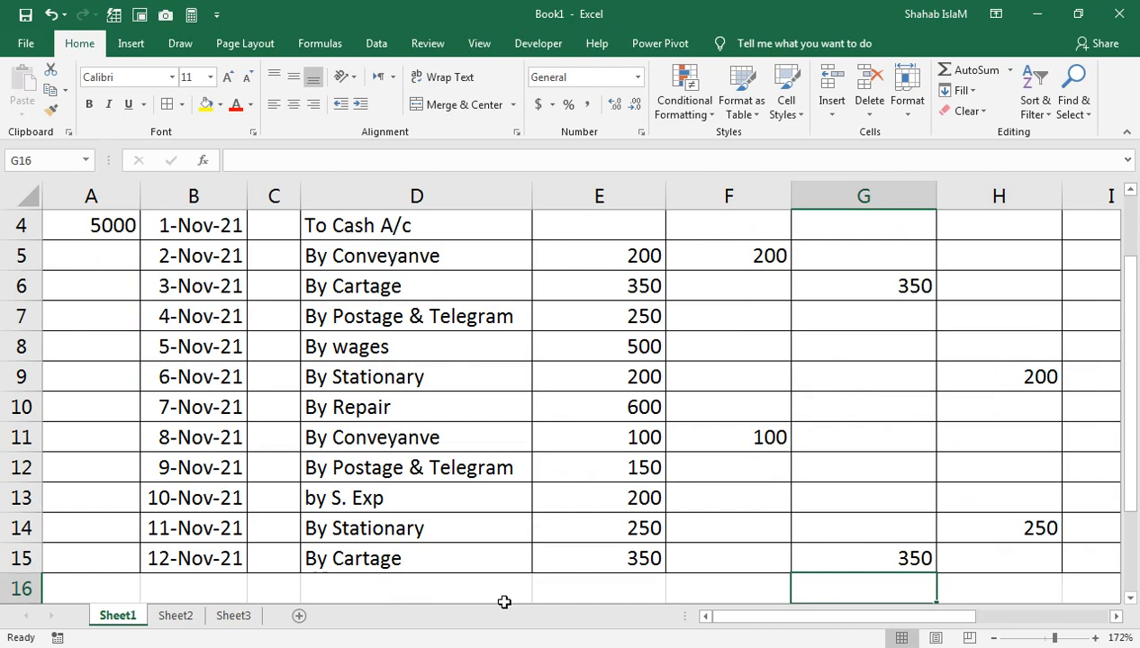
- Freeze panes at cell C4 to lock the heading rows and the Amount Received and Date columns
drag(985, 433, 991, 221)
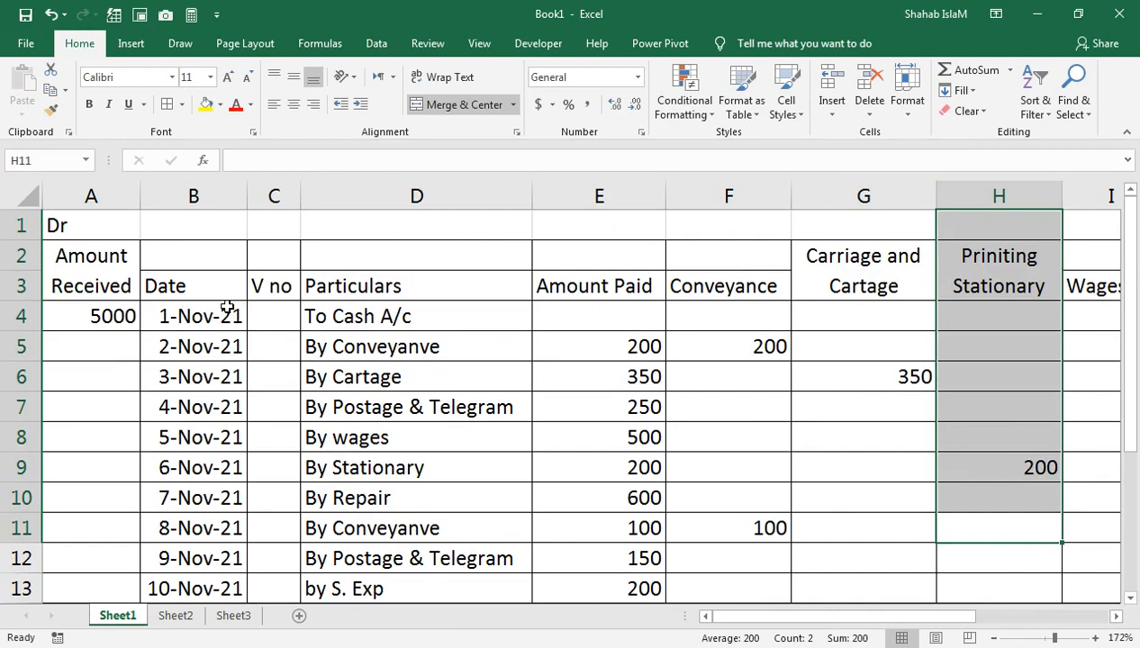
click(357, 372)
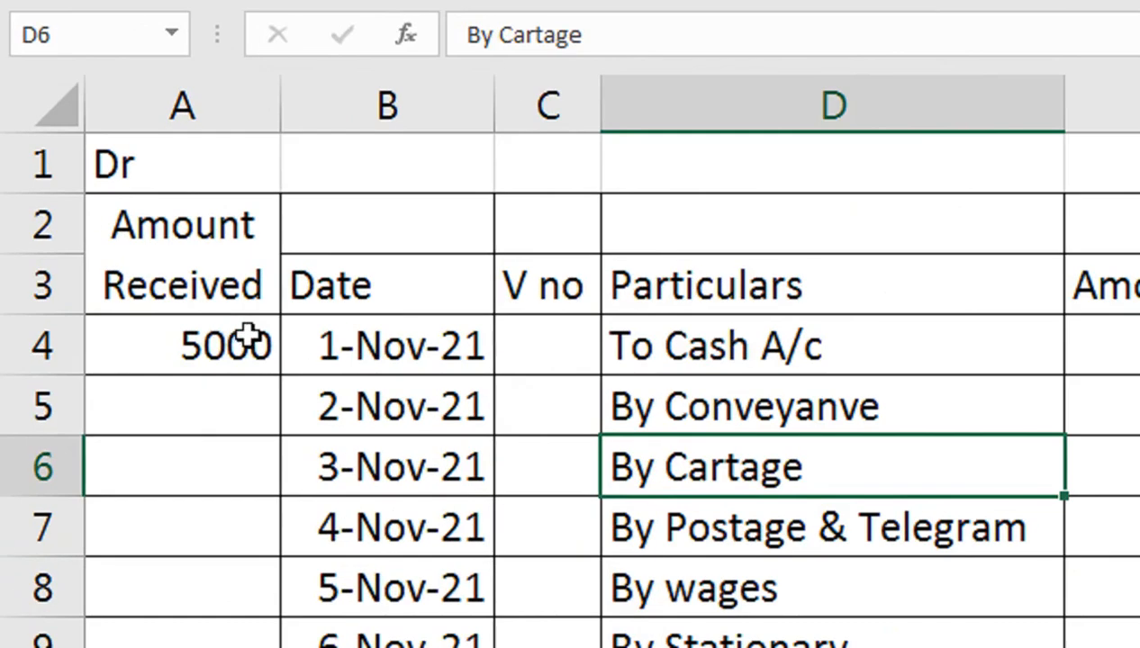
click(123, 305)
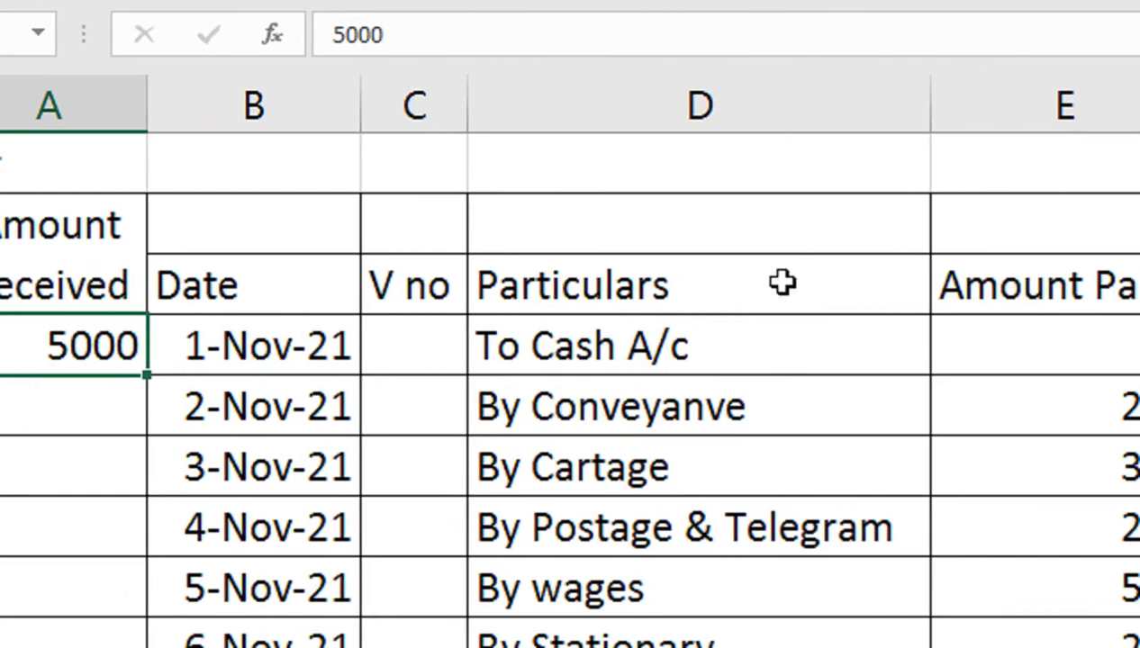
click(542, 285)
click(549, 344)
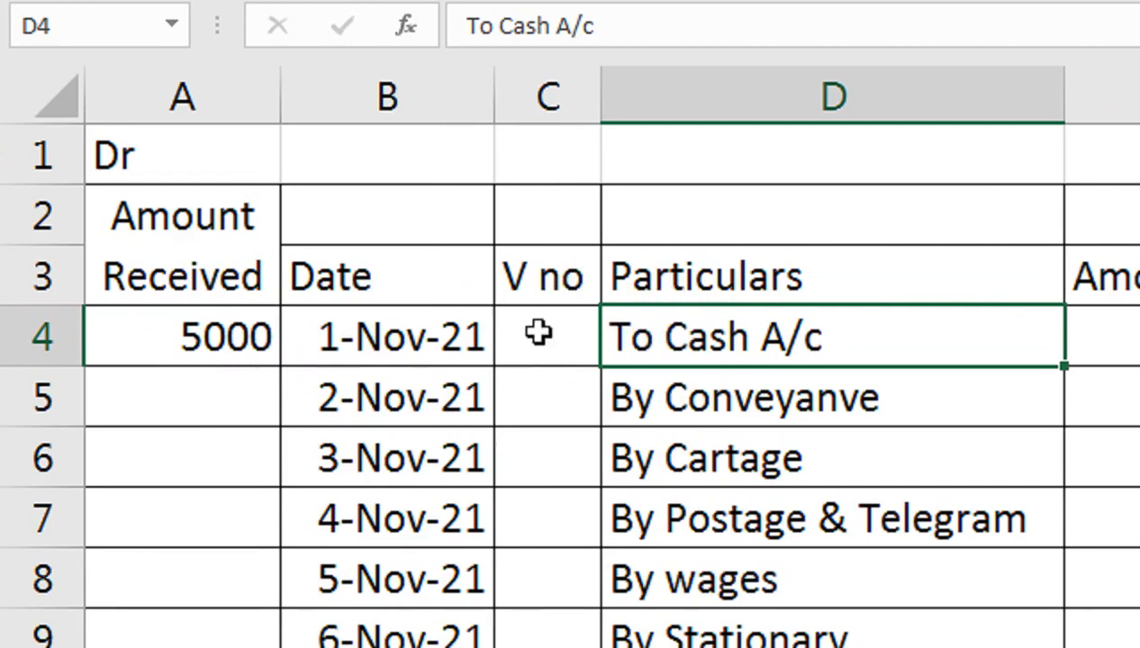
click(556, 342)
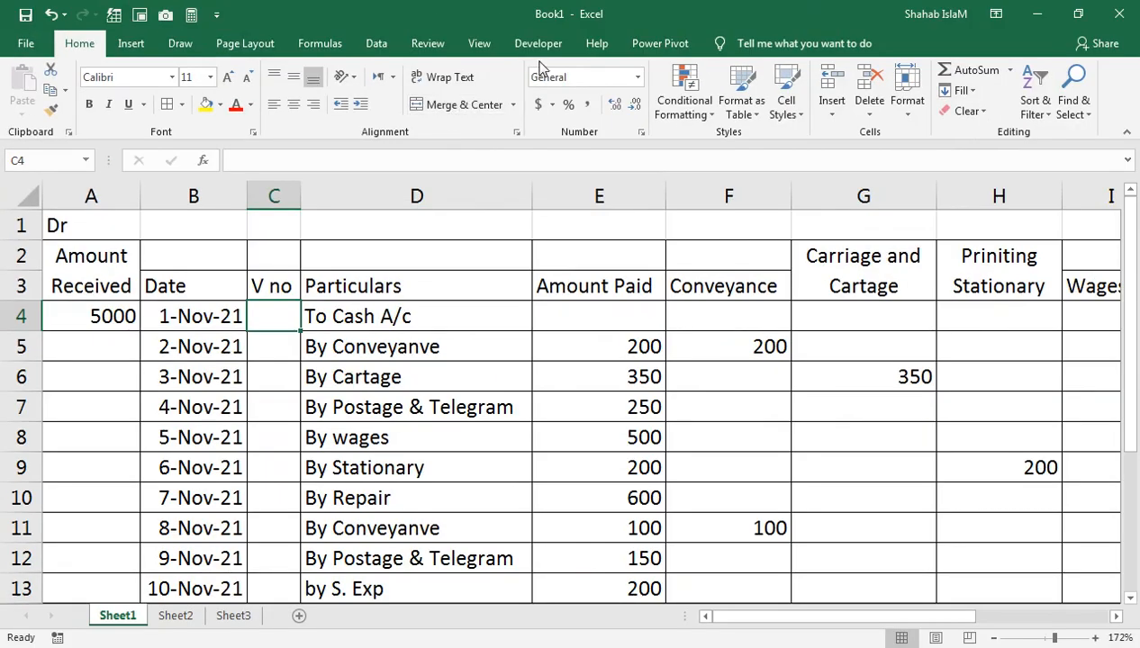
click(481, 45)
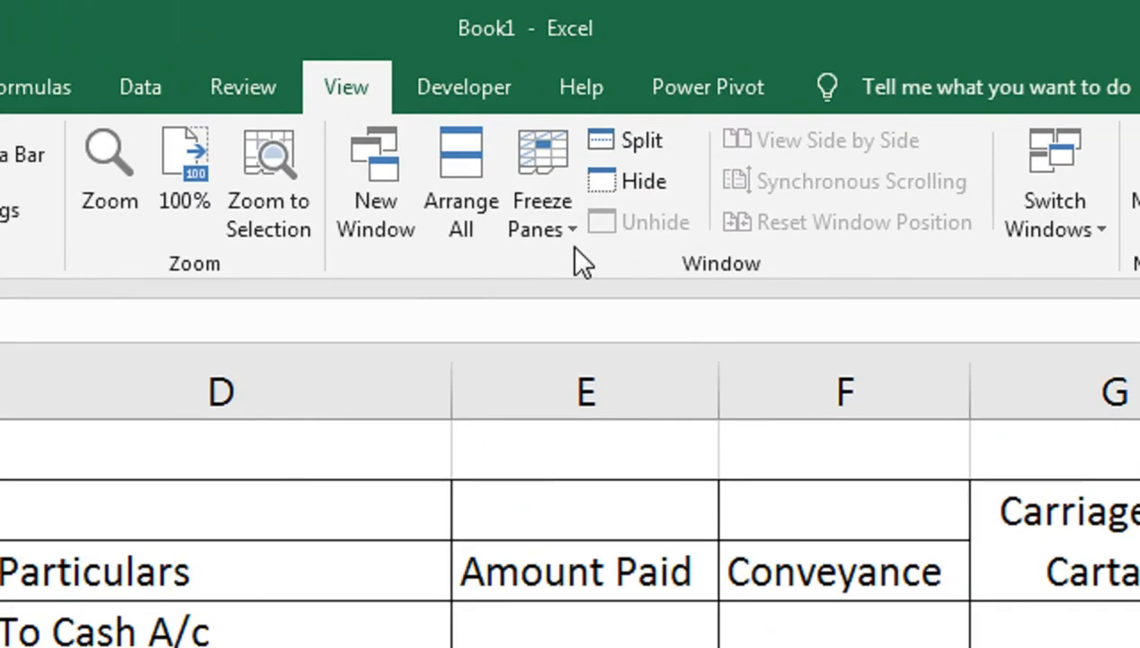
click(585, 118)
click(562, 279)
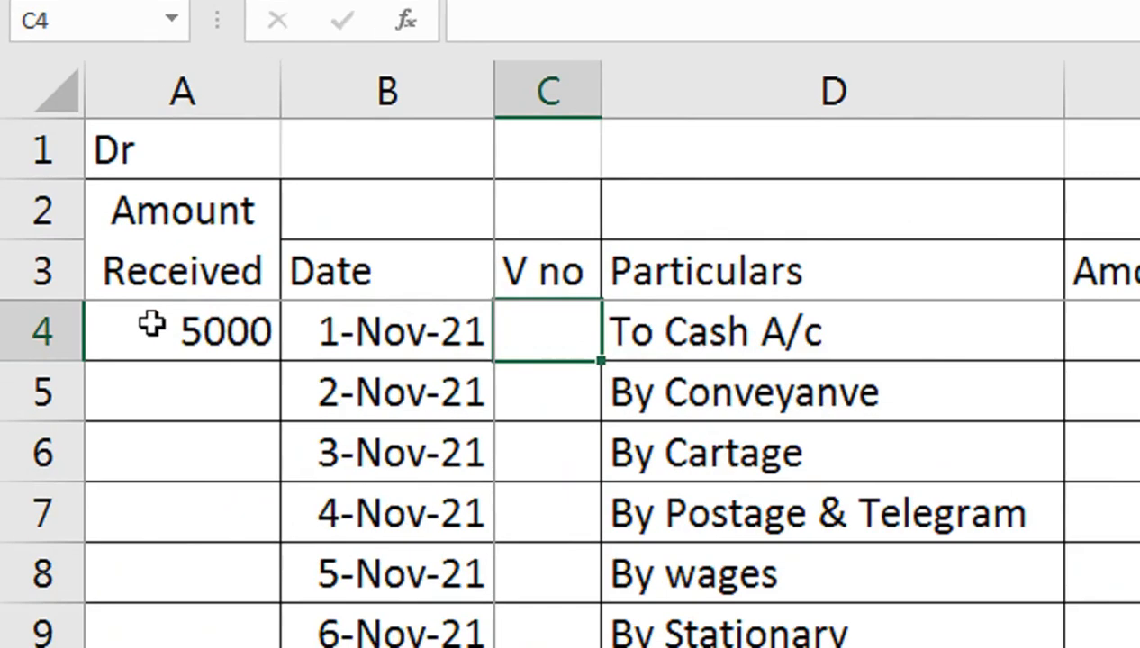
- Check how the frozen heading rows behave when moving down past the last entries and back to the first
drag(79, 313, 88, 524)
drag(174, 400, 244, 262)
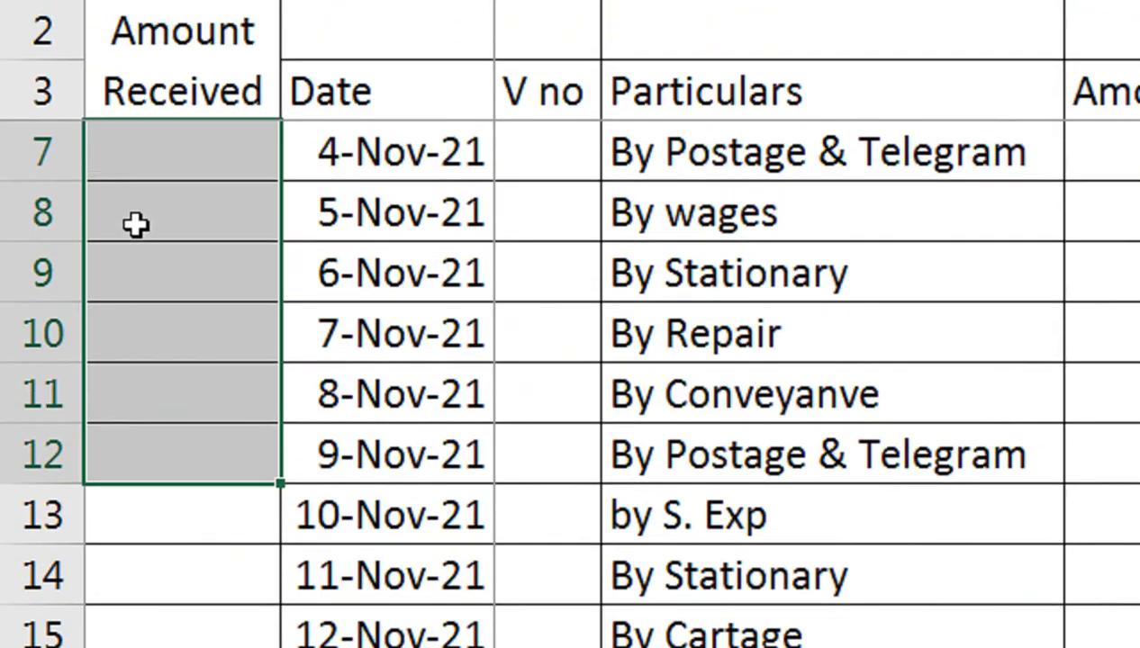
drag(135, 158, 207, 392)
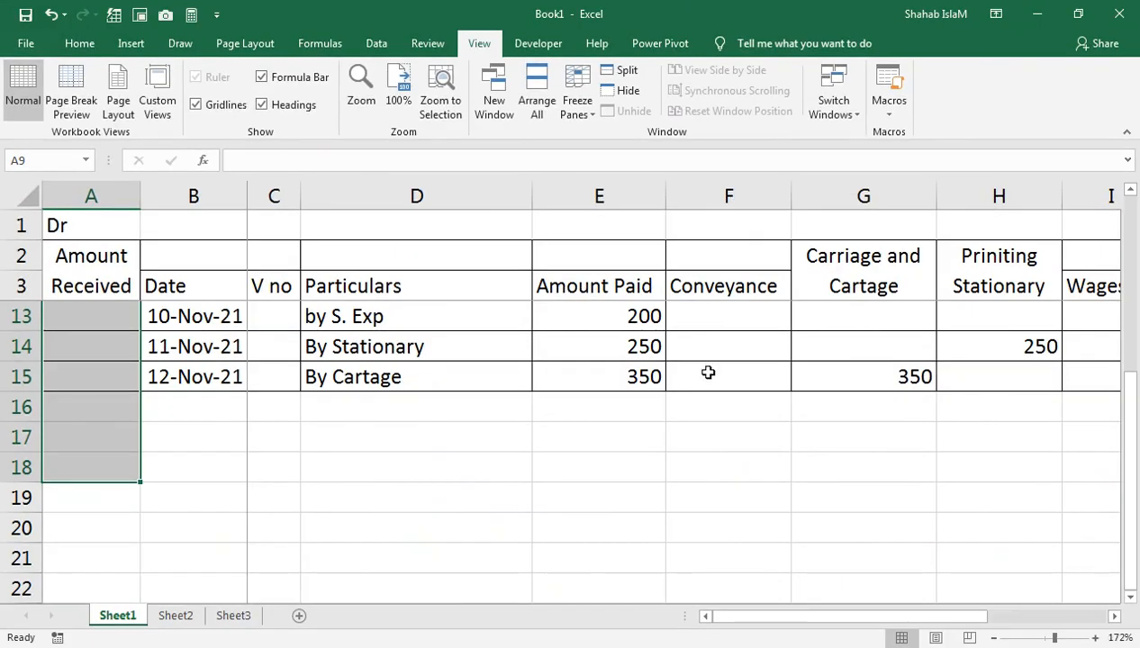
click(677, 367)
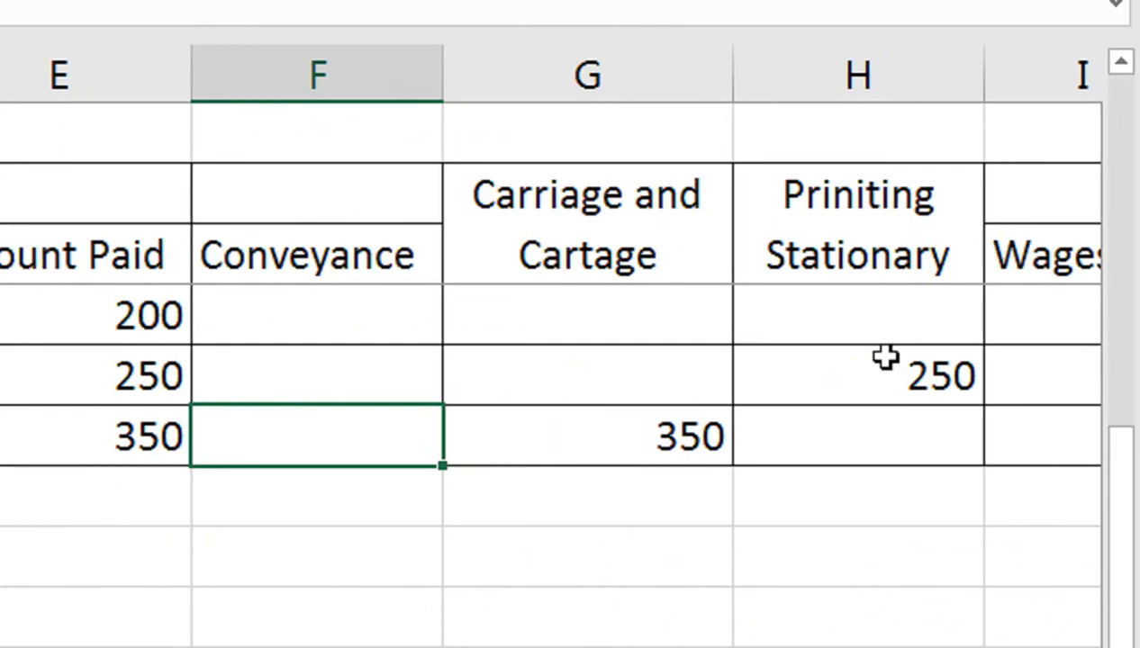
drag(587, 375, 854, 163)
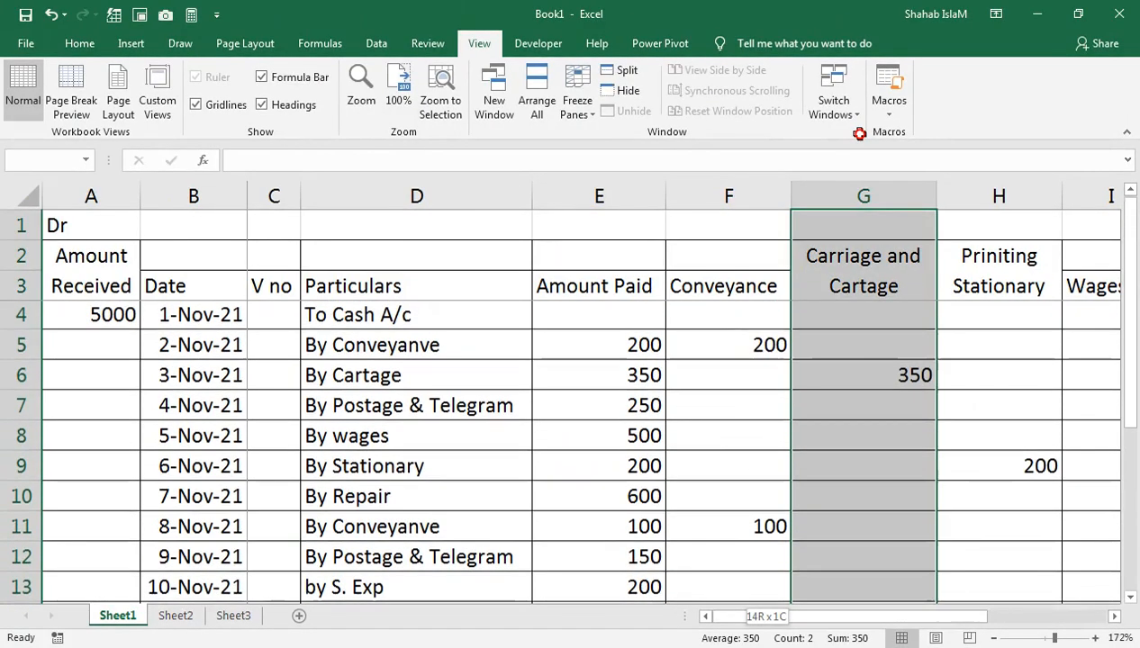
drag(423, 365, 423, 225)
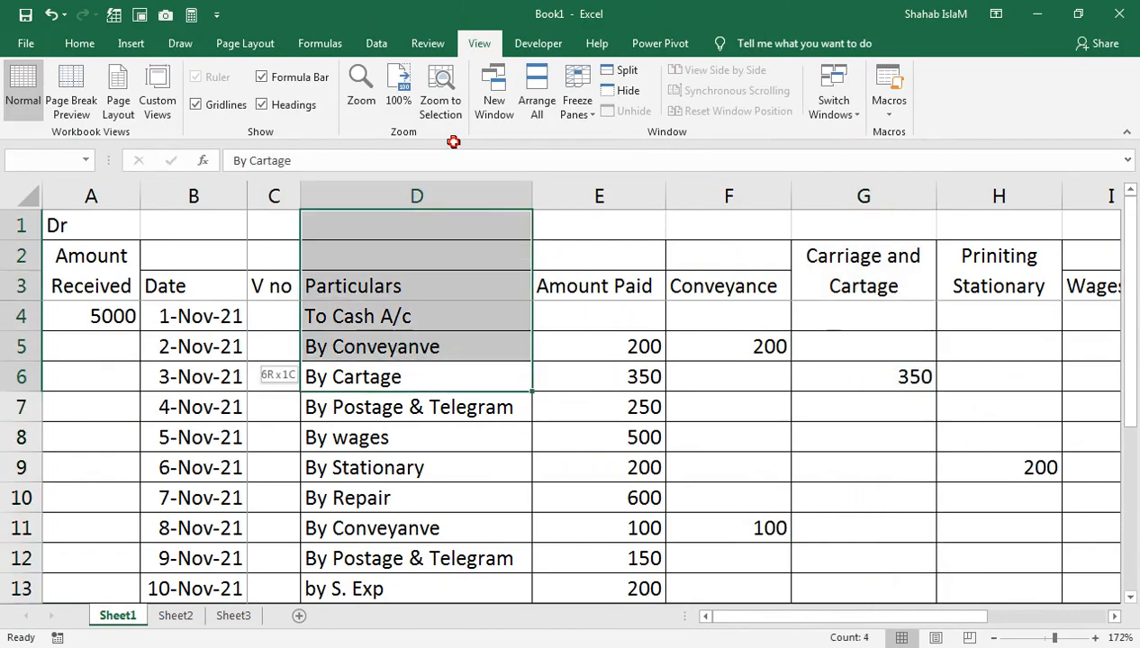
- Unfreeze the panes so that all rows and columns scroll again
click(578, 109)
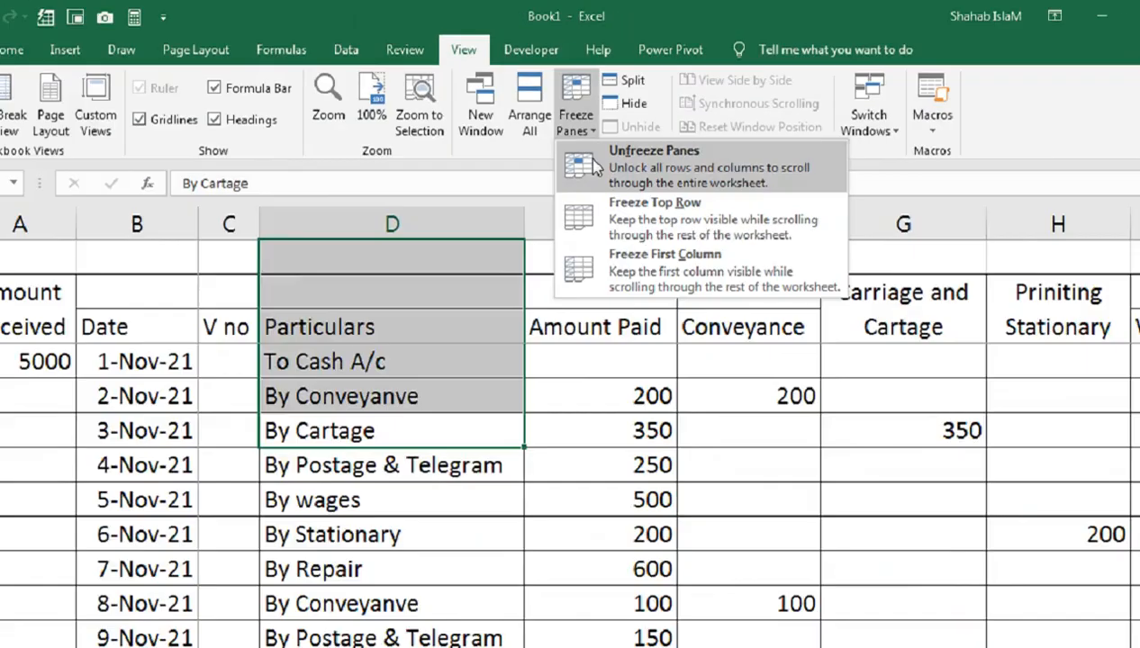
click(589, 137)
drag(578, 333, 720, 115)
click(346, 376)
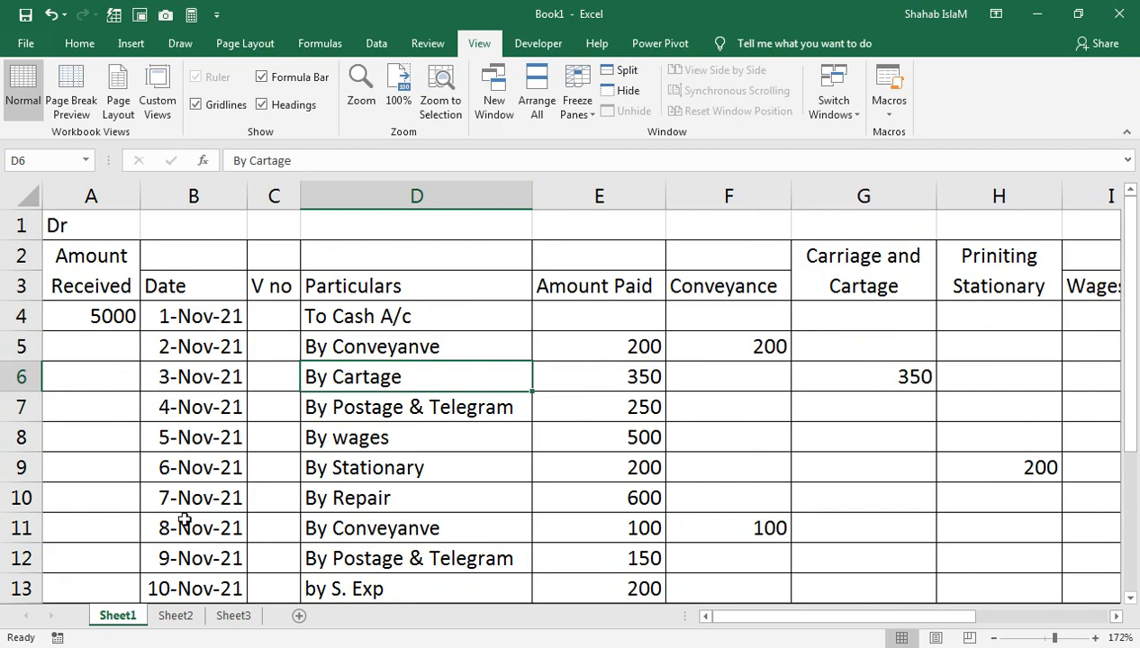
- Total the Amount Paid column in cell E16 with =SUM(E5:E15)
drag(469, 504, 419, 615)
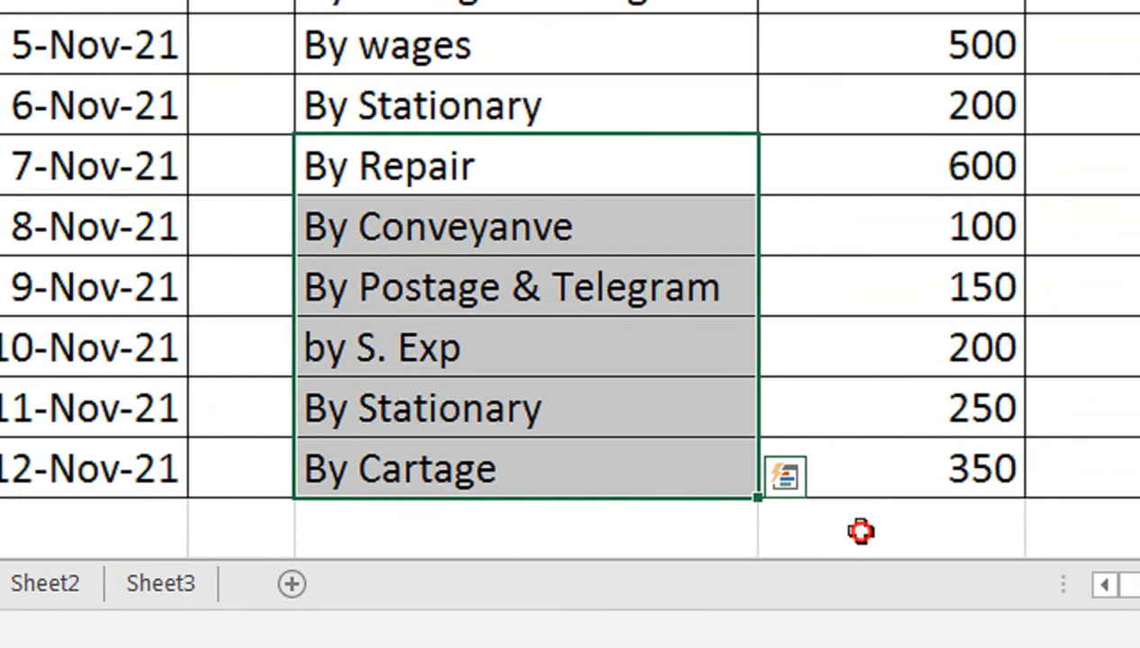
click(858, 531)
key(alt+equal)
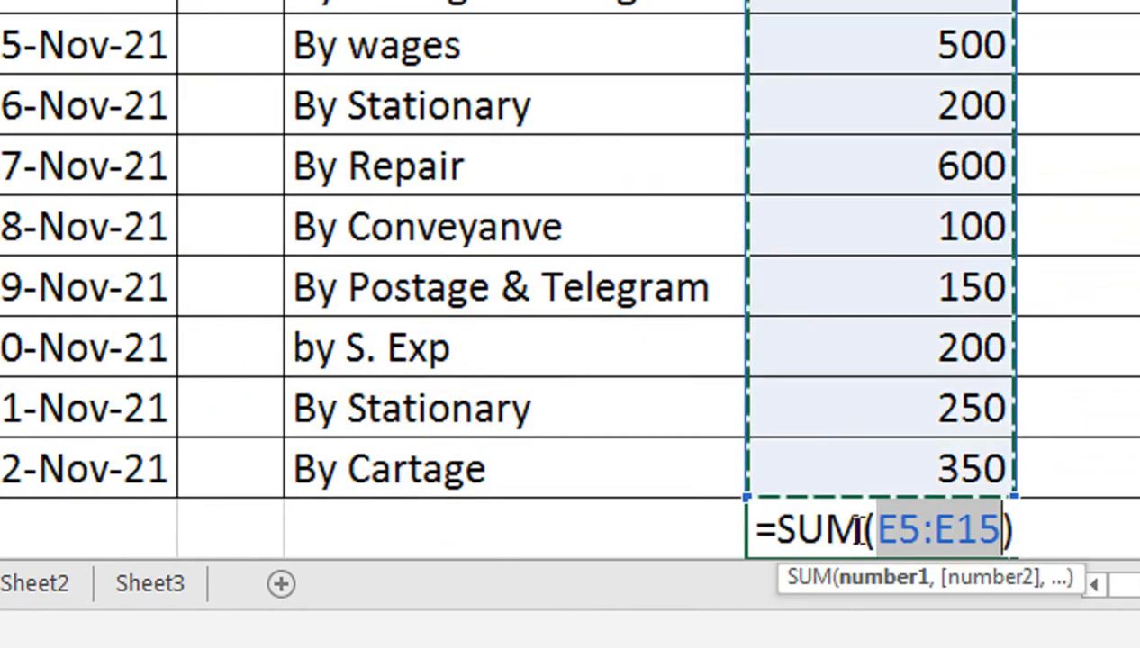
key(Return)
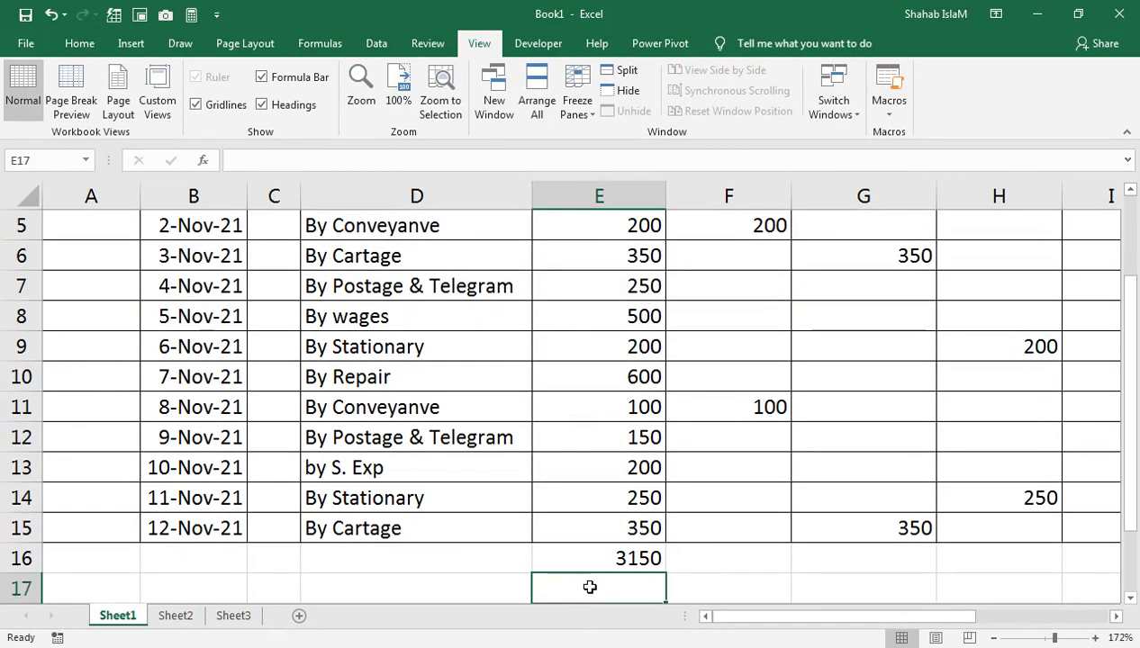
- Apply borders to all cells of the rows beneath the last entry, starting at cell A16
click(600, 562)
drag(134, 558, 948, 573)
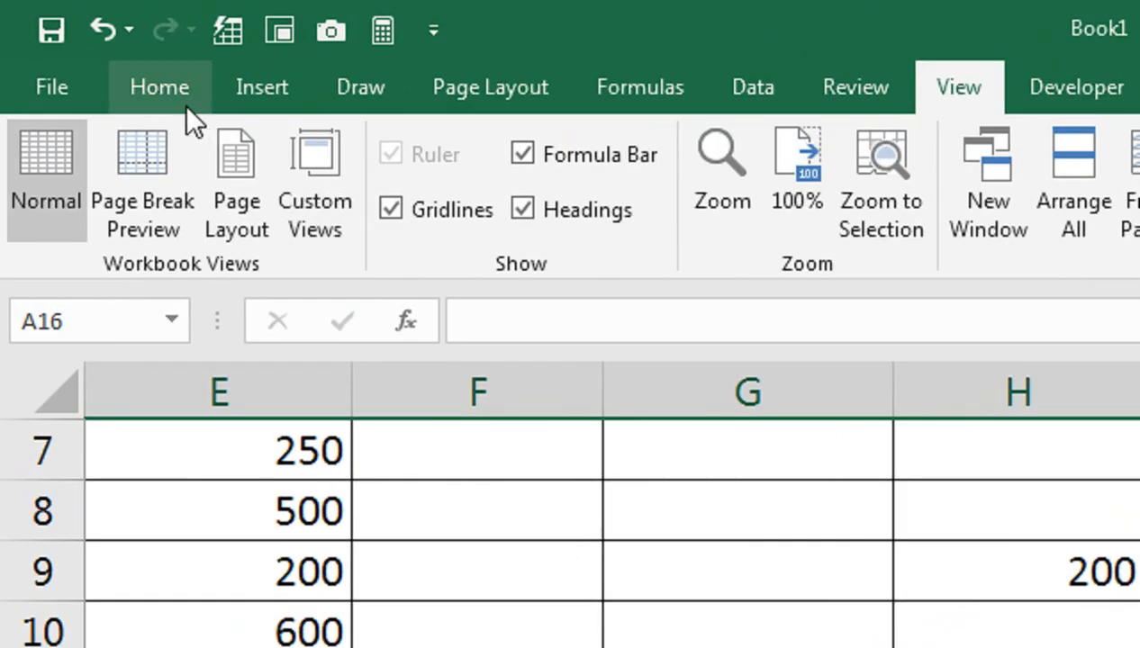
click(178, 97)
click(336, 217)
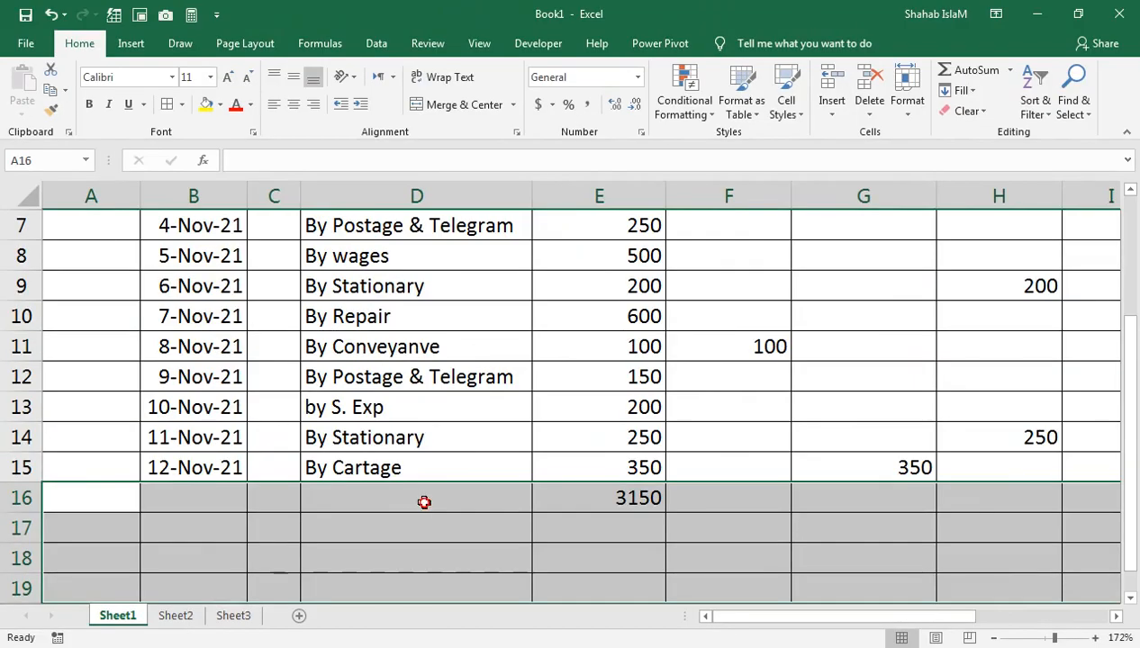
click(851, 470)
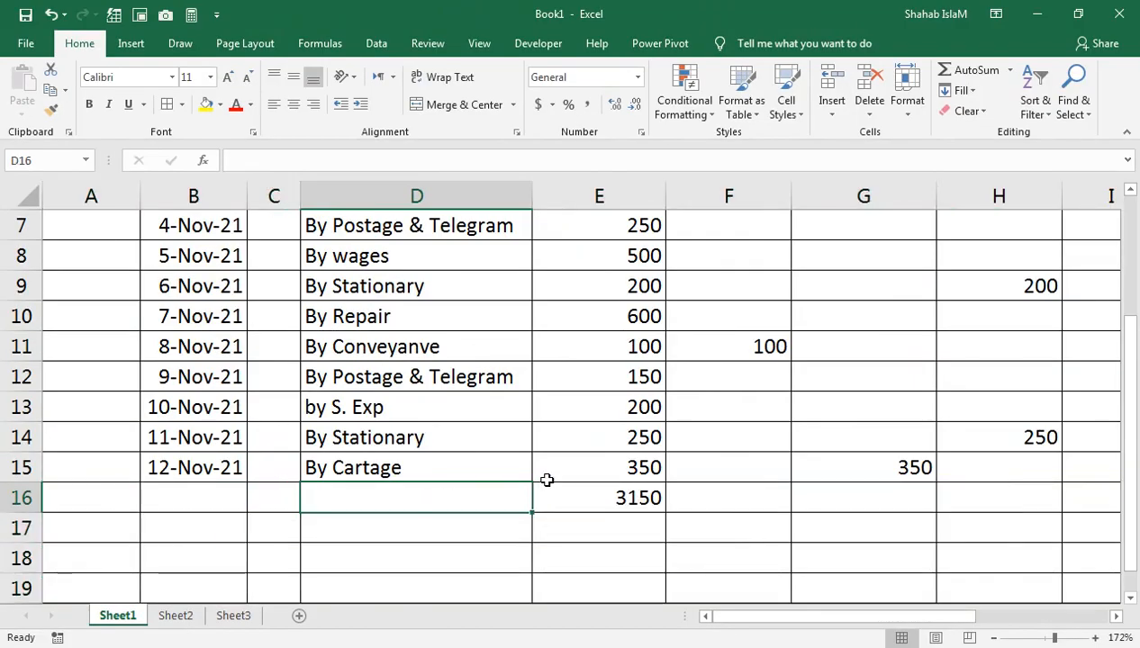
- Copy the Amount Paid total formula from E16 across row 16 to the Sundry Expenses column, cell K16
click(671, 506)
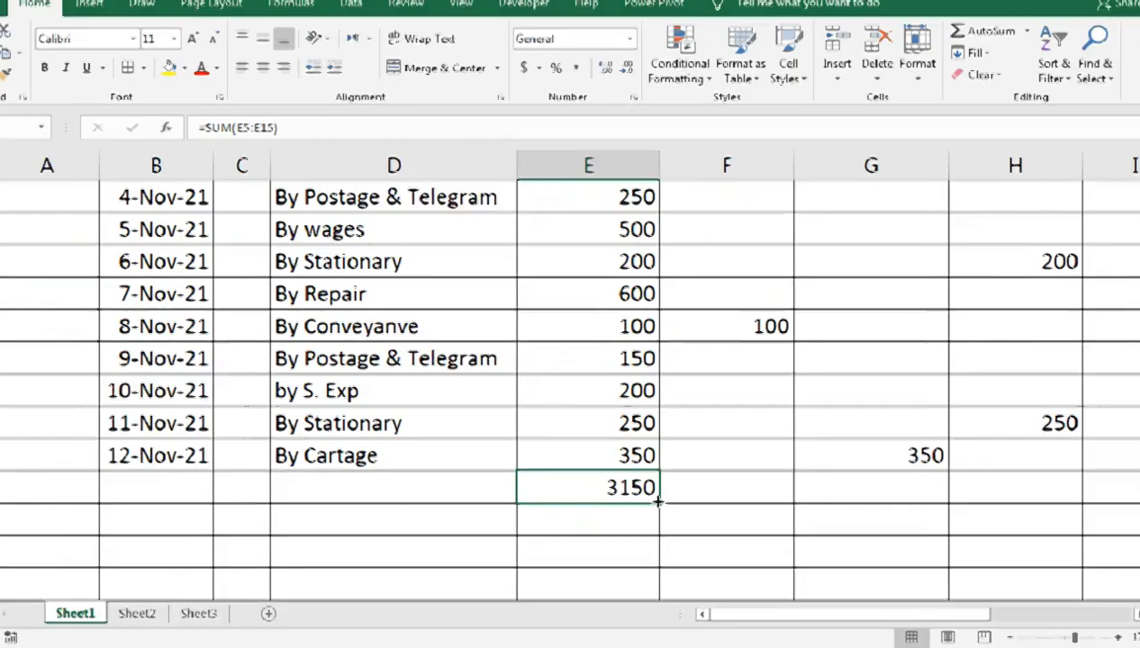
drag(573, 373, 911, 486)
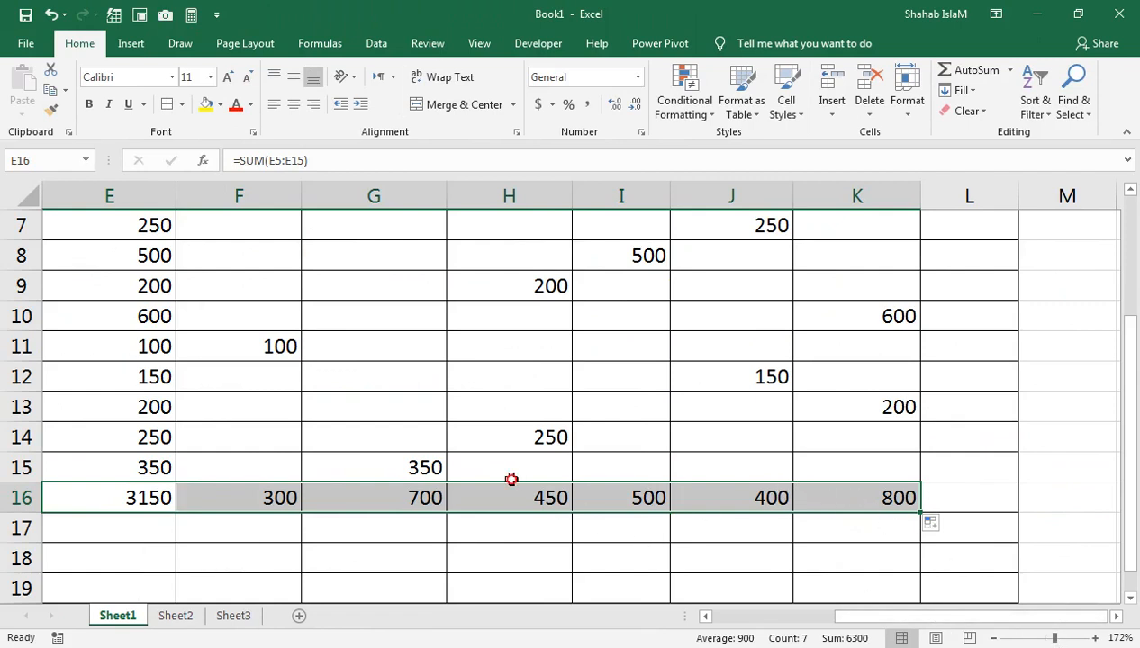
drag(510, 479, 623, 225)
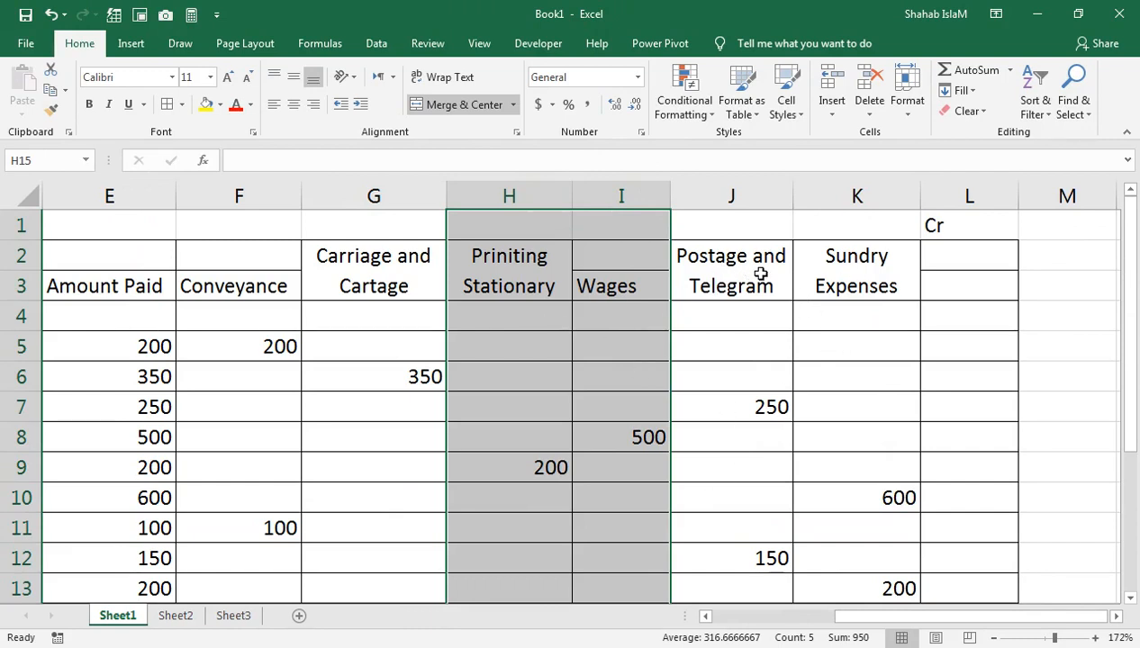
- Cross-check the expense column totals in cell F17 with the formula =SUM(F16:K16)
drag(406, 336, 63, 376)
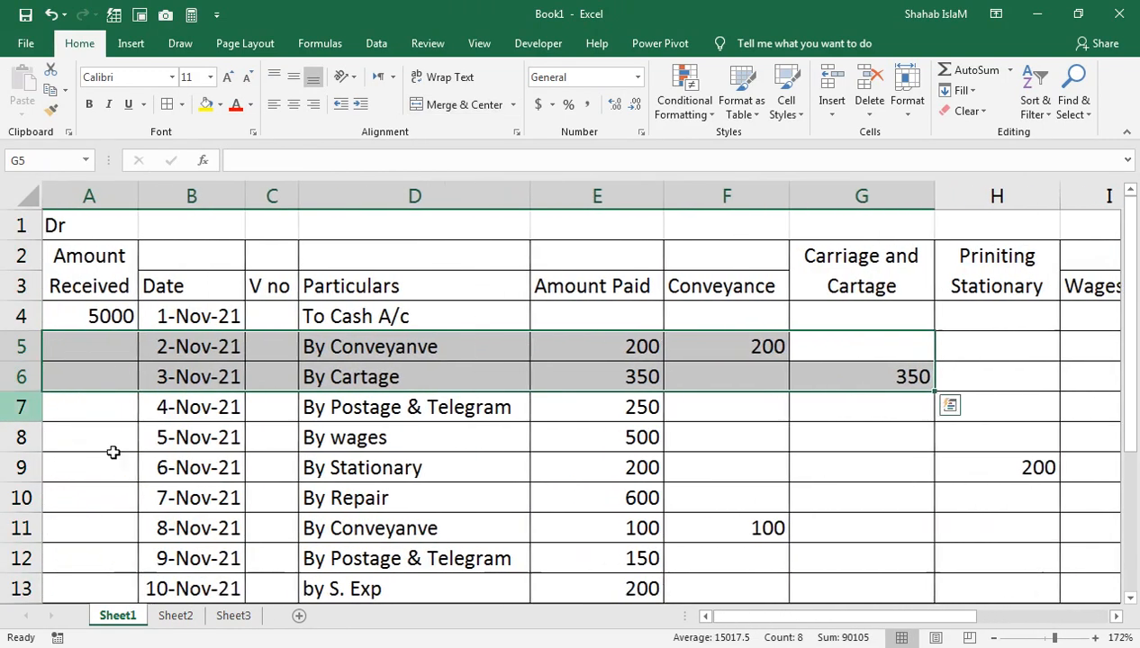
drag(705, 523, 698, 551)
click(723, 585)
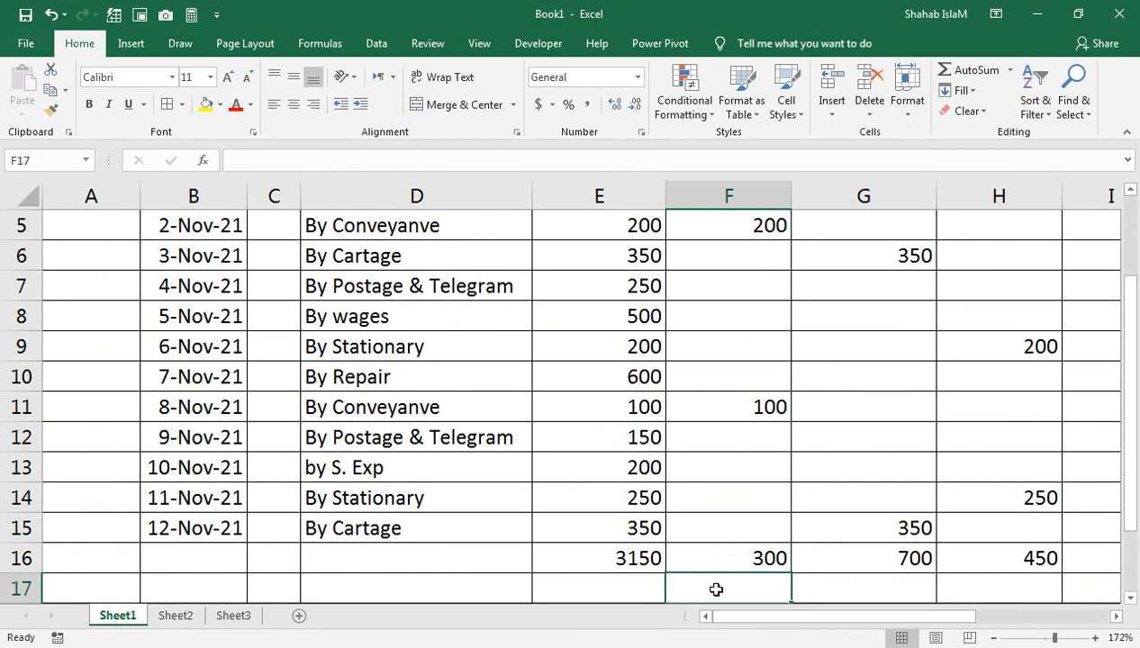
text(=sum)
key(Tab)
drag(747, 559, 715, 590)
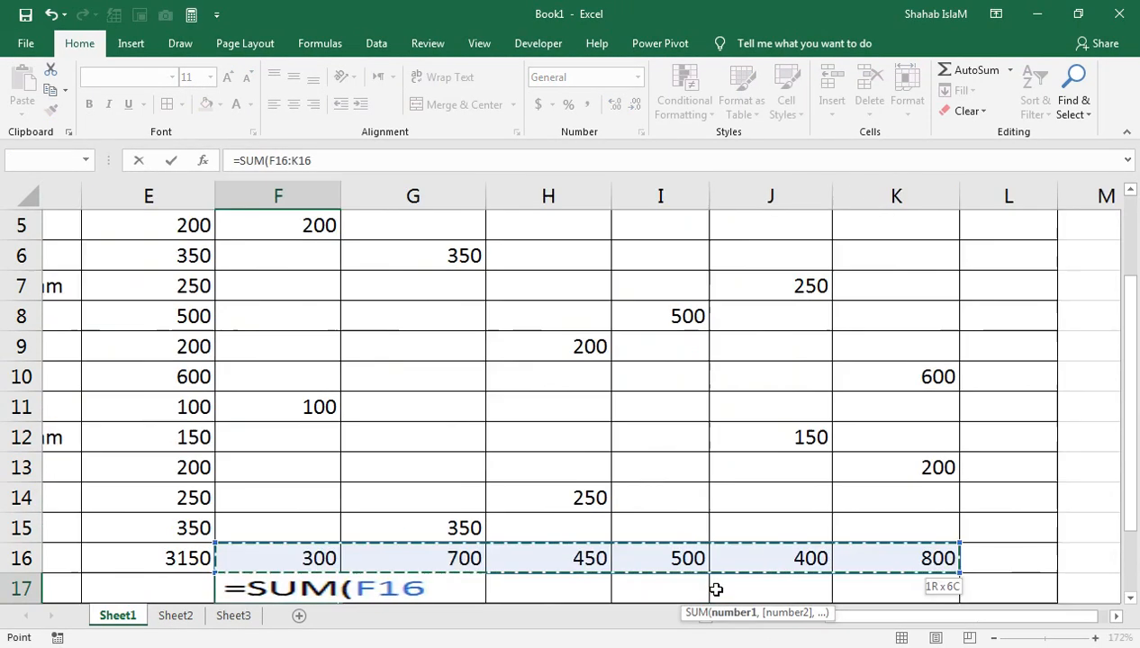
key(Return)
- Clear the cross-check sum from cell F17
key(Up)
key(Left)
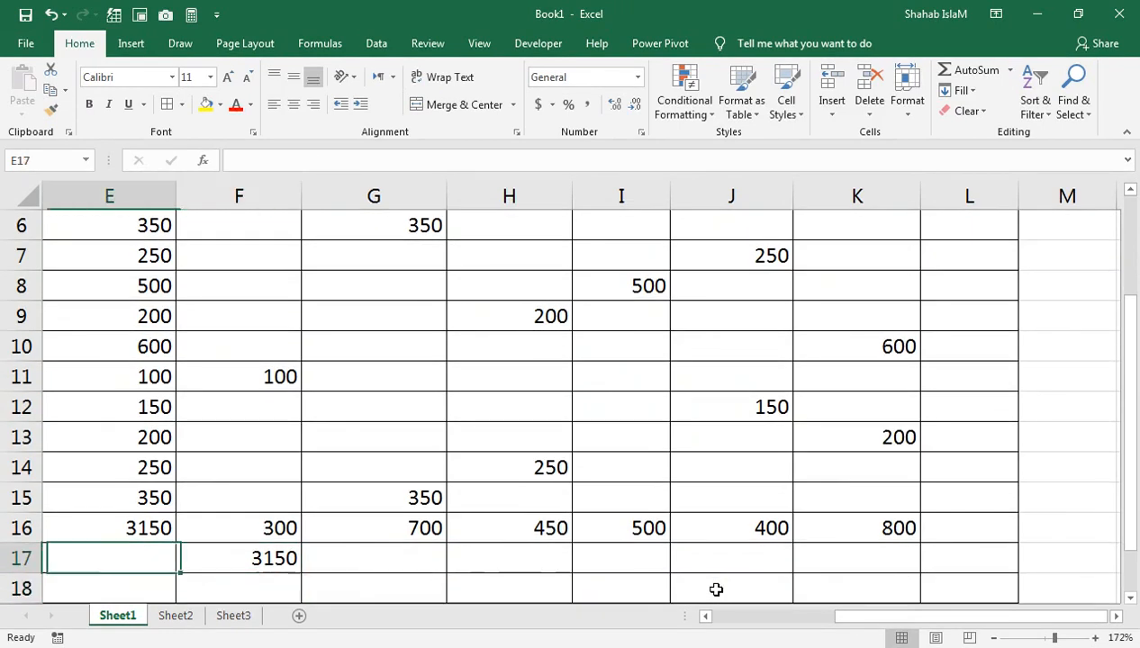
key(Up)
key(Down)
key(Right)
key(Left)
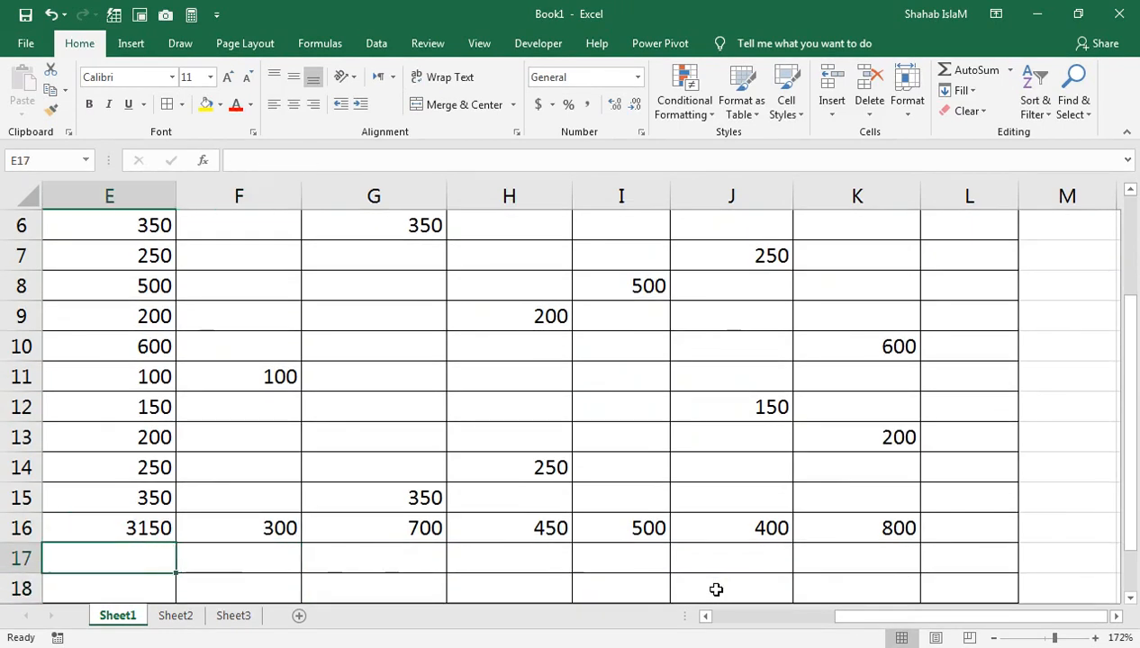
key(Left)
key(Left)
key(Left)
key(Left)
key(Right)
key(Left)
key(Right)
key(Right)
key(Right)
key(Right)
key(Right)
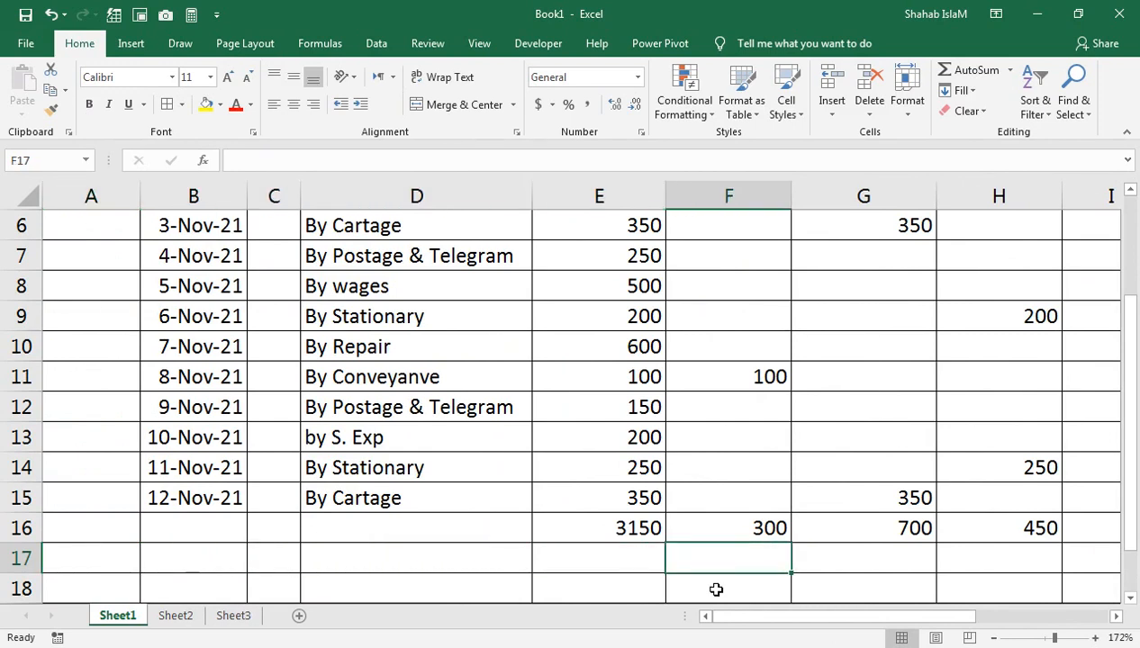
key(Left)
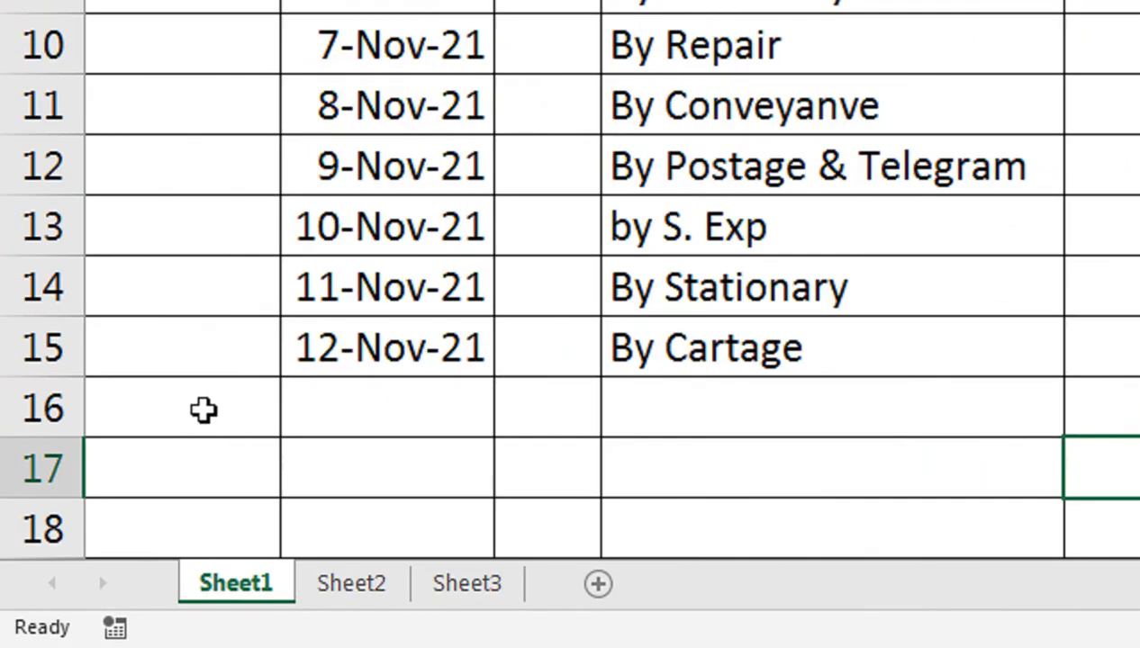
- Enter the closing date 30-Nov-21 in the Date column, cell B16
click(195, 522)
text(30-nio)
key(BackSpace)
key(BackSpace)
key(BackSpace)
text(Nov)
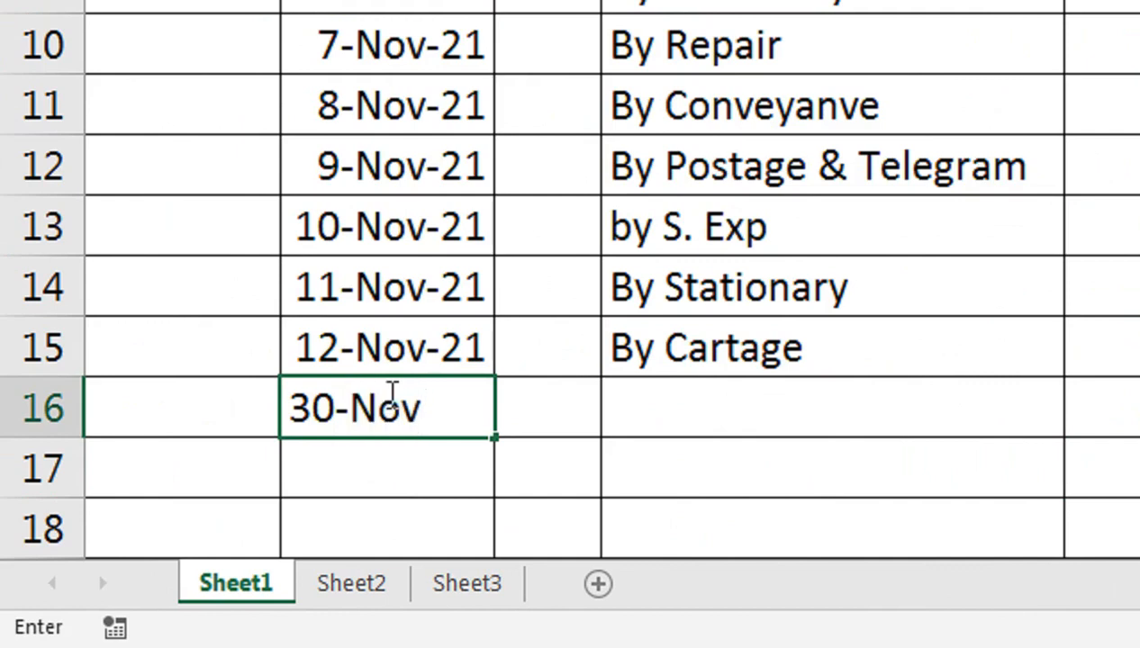
text(-3)
key(BackSpace)
text(21)
key(Tab)
- Move the 30-Nov-21 date from B16 down one row to cell B17, below the totals row
click(1045, 427)
click(1132, 401)
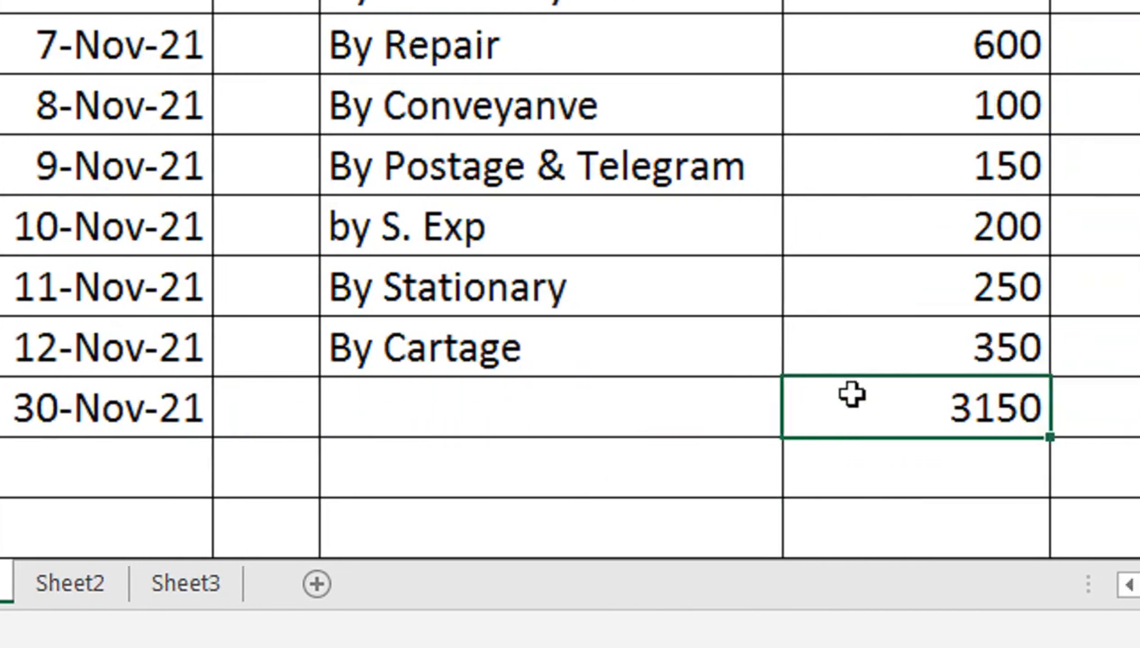
click(173, 408)
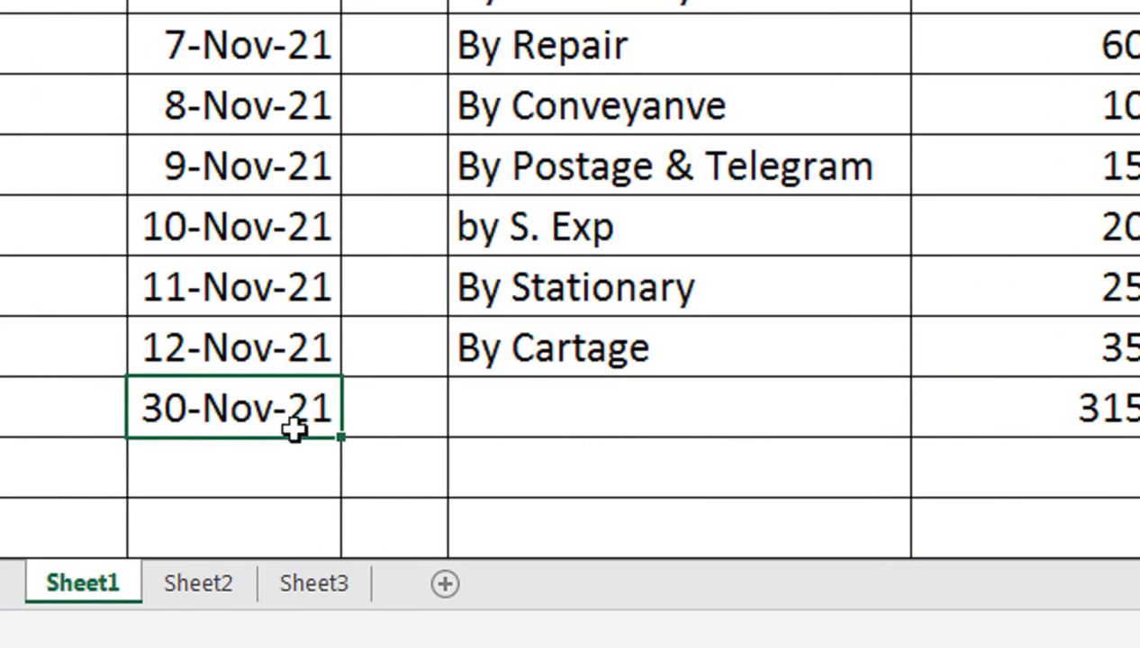
drag(298, 441, 302, 474)
- Enter "By Balance C\D" as the particulars of the 30-Nov-21 row in cell D17
click(524, 473)
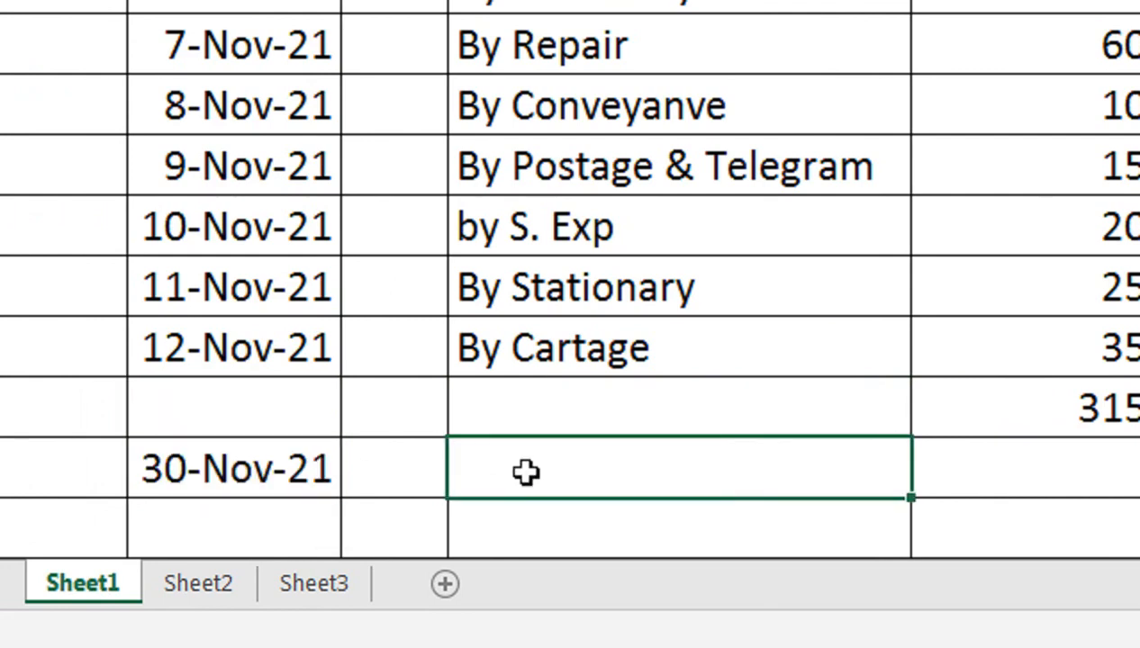
text(by)
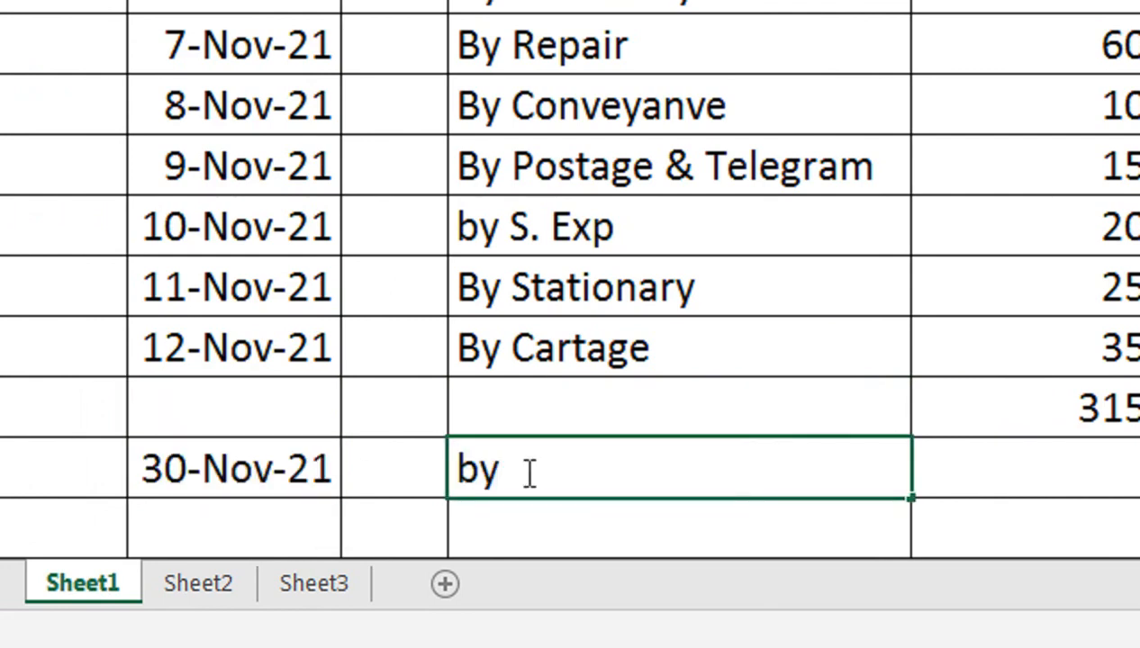
key(BackSpace)
key(BackSpace)
key(BackSpace)
text(By )
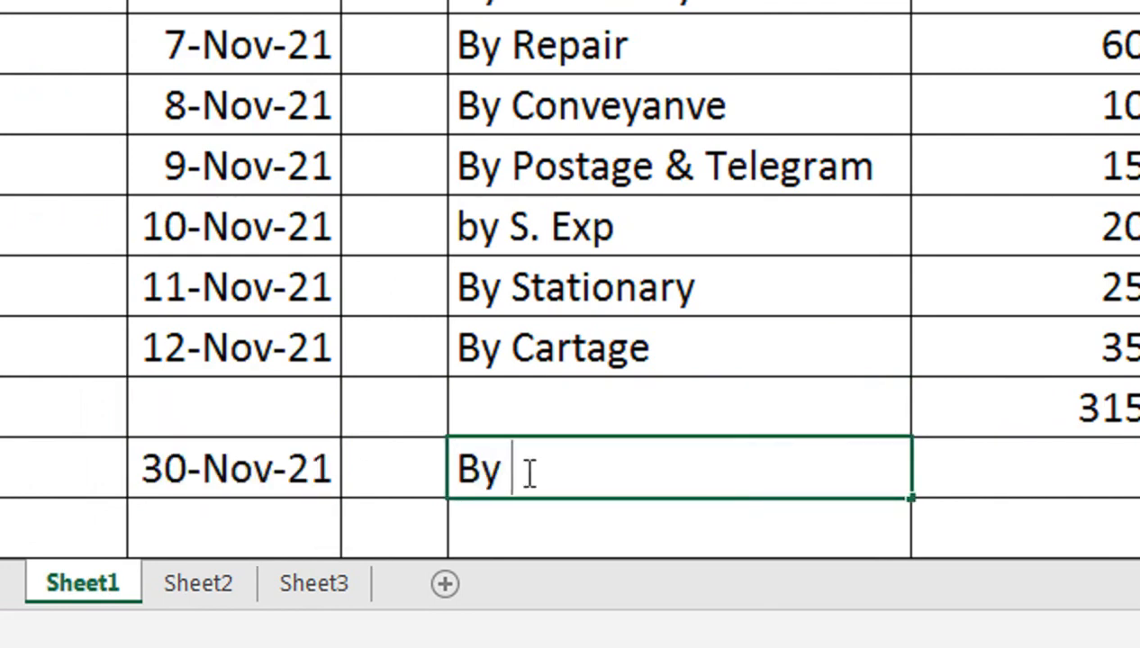
text(Balabnc)
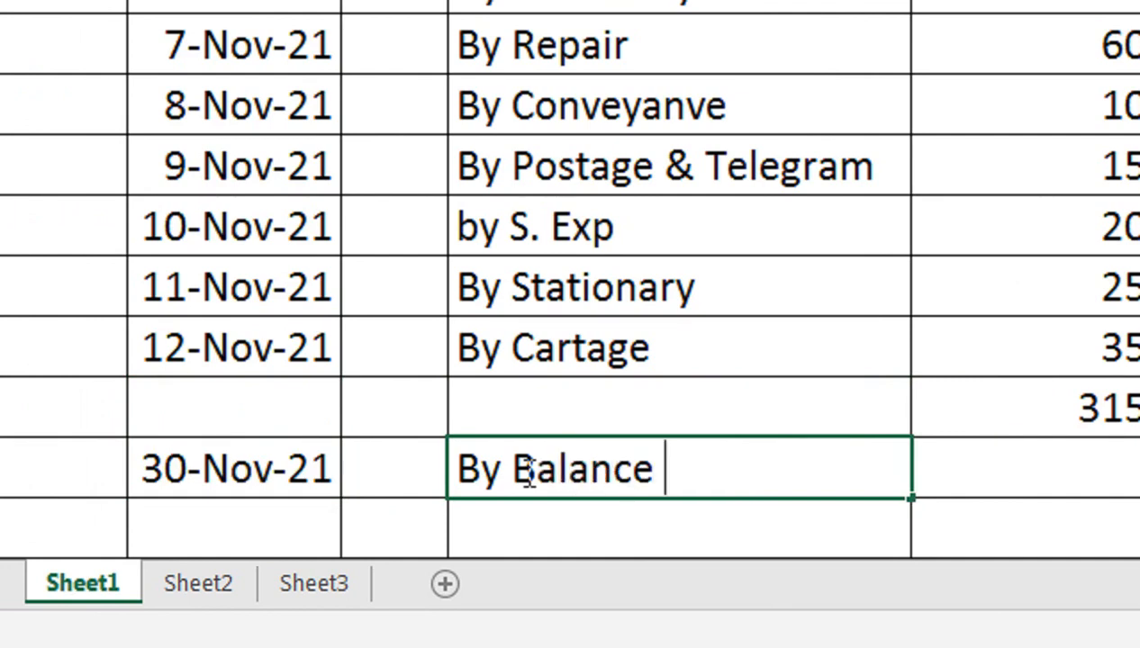
text(eC\D)
click(657, 469)
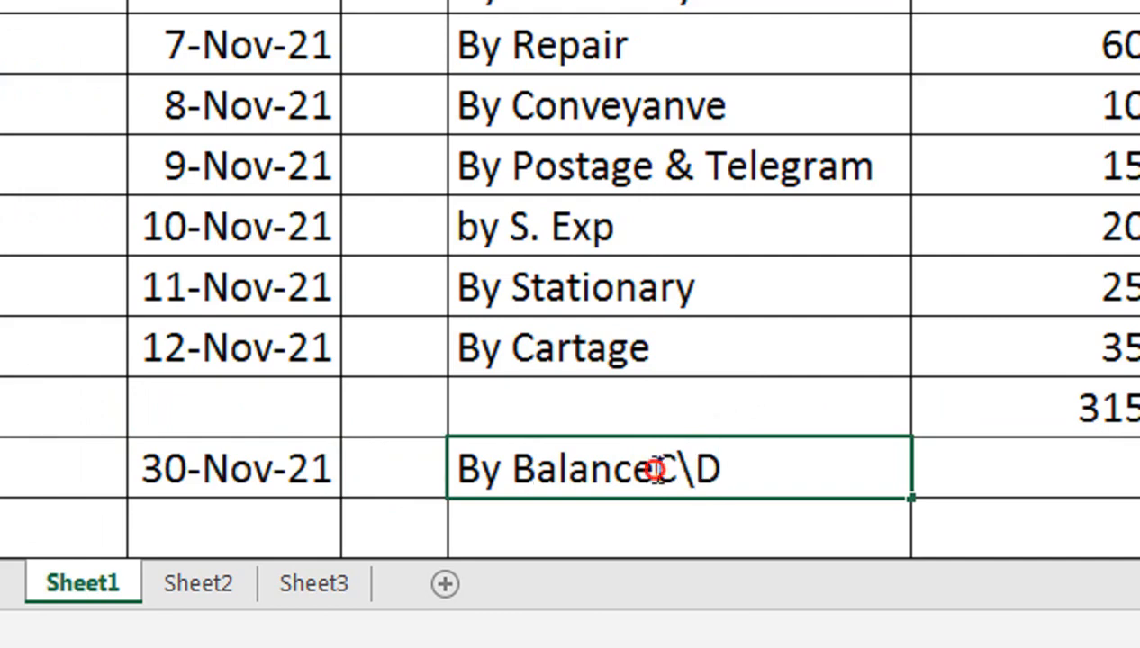
- Calculate the closing balance in cell E17 by subtracting the Amount Paid total in E16 from the amount received in A4
click(543, 560)
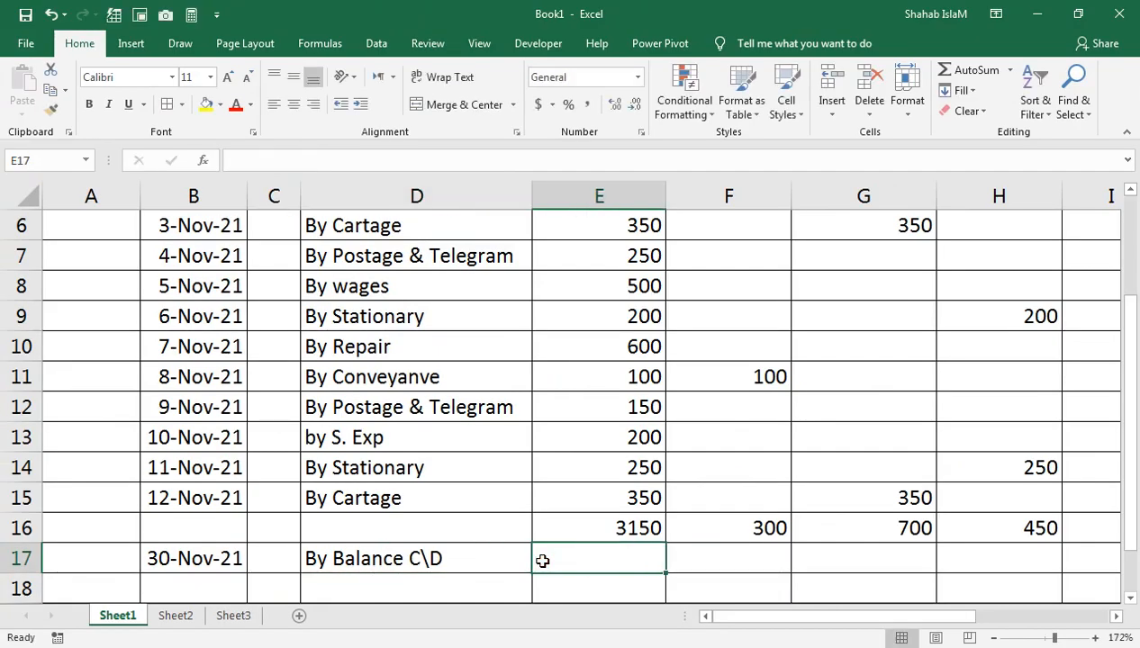
text(=)
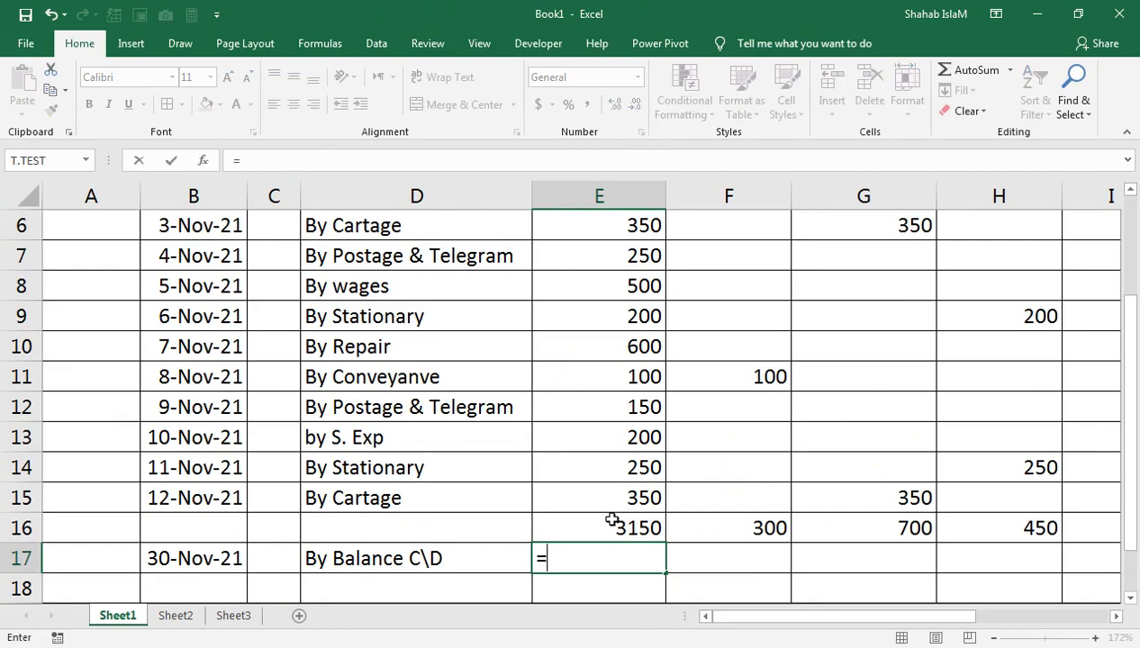
drag(132, 251, 94, 318)
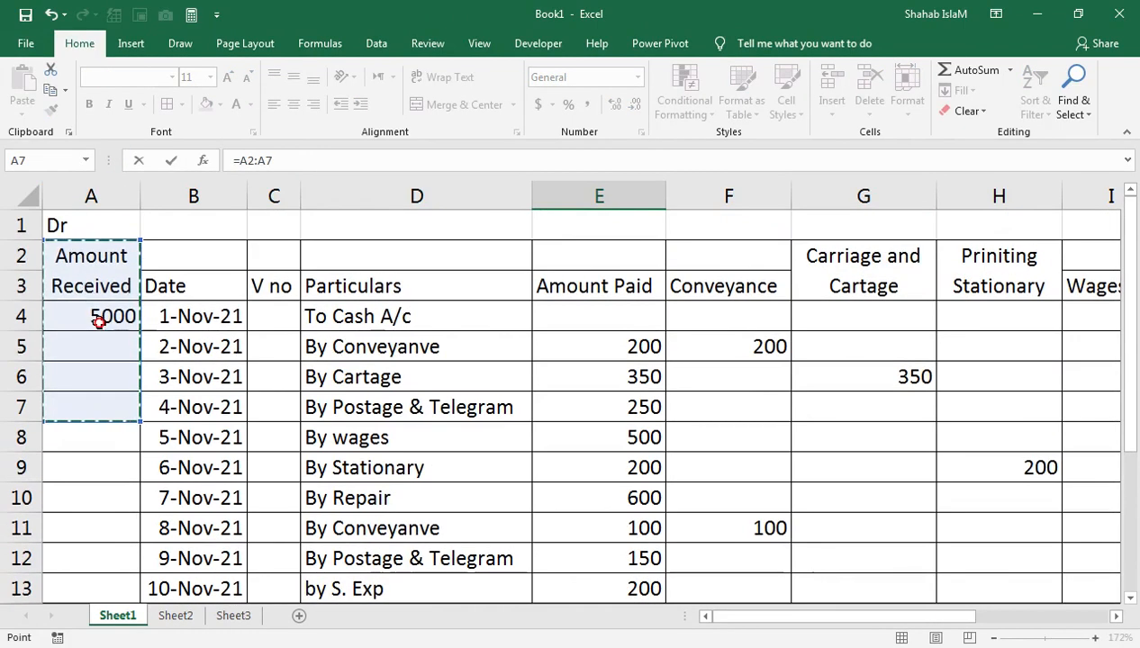
click(94, 318)
drag(1124, 281, 1127, 317)
text(-)
click(522, 306)
key(Return)
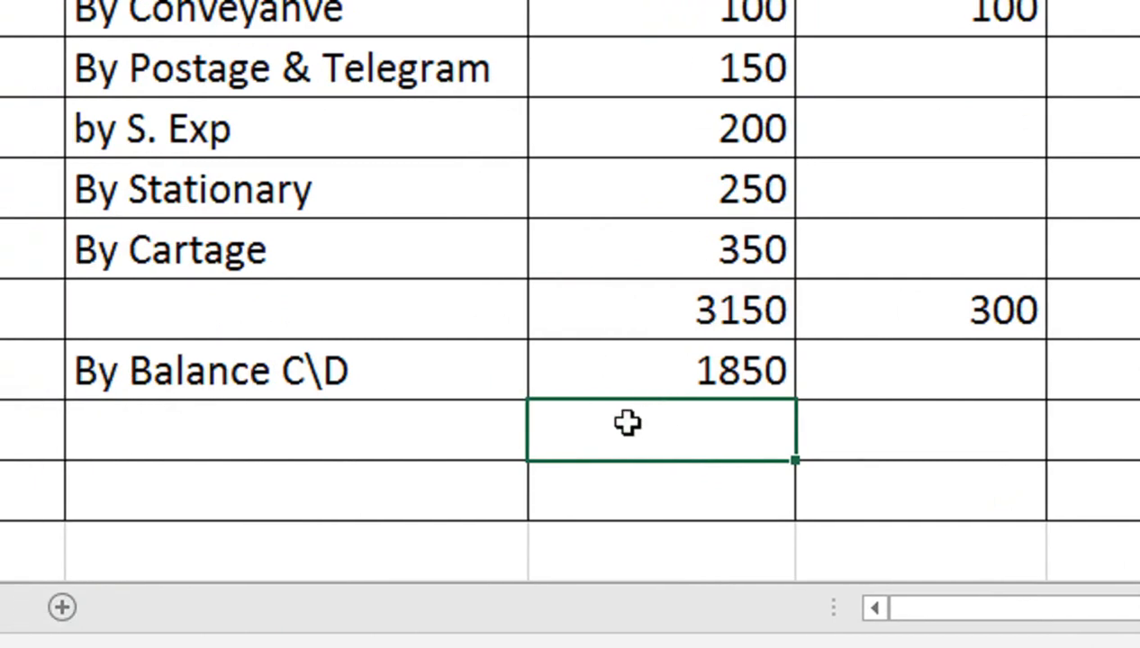
- Enter 5000 in the Amount Paid column, cell E18, as the total below the closing balance
text(5000)
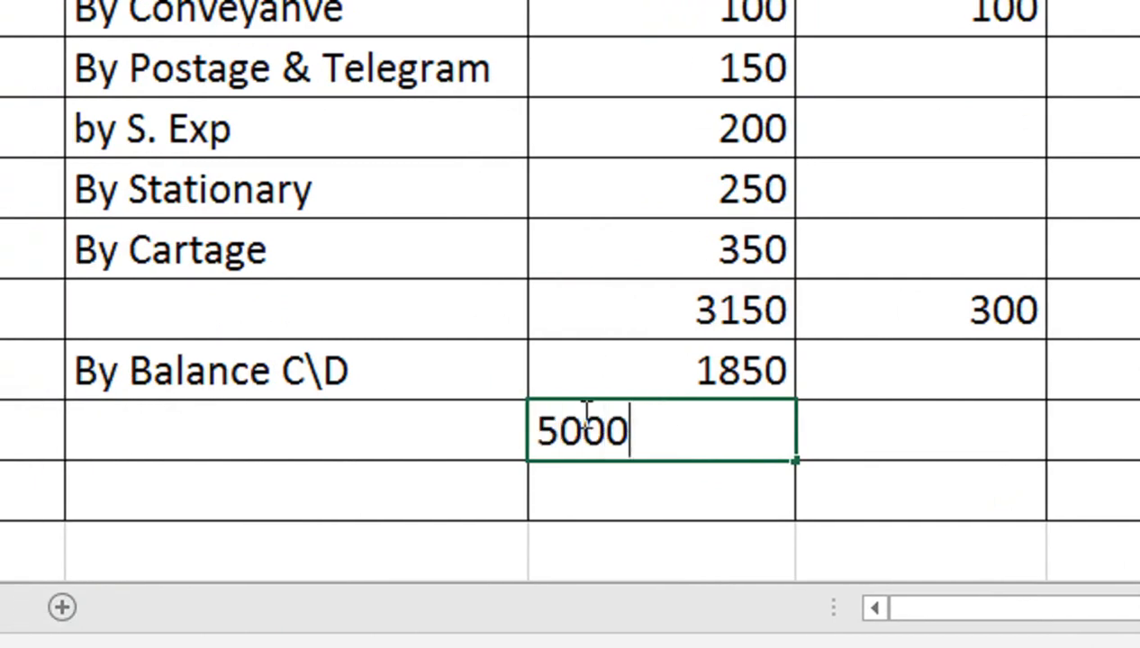
key(Return)
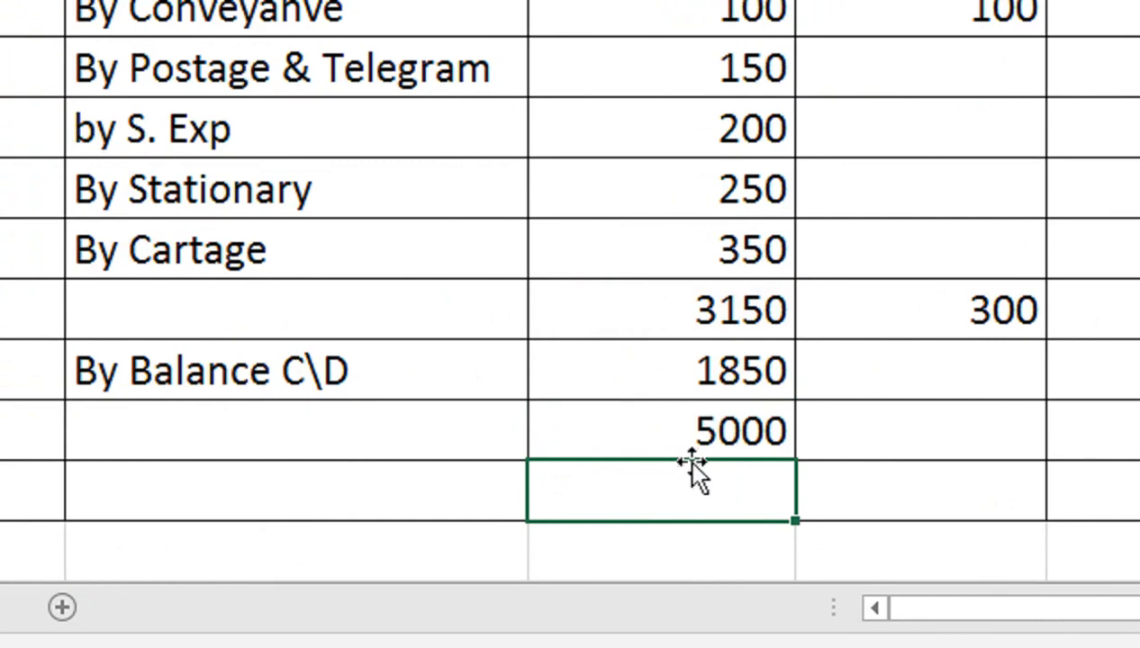
click(625, 360)
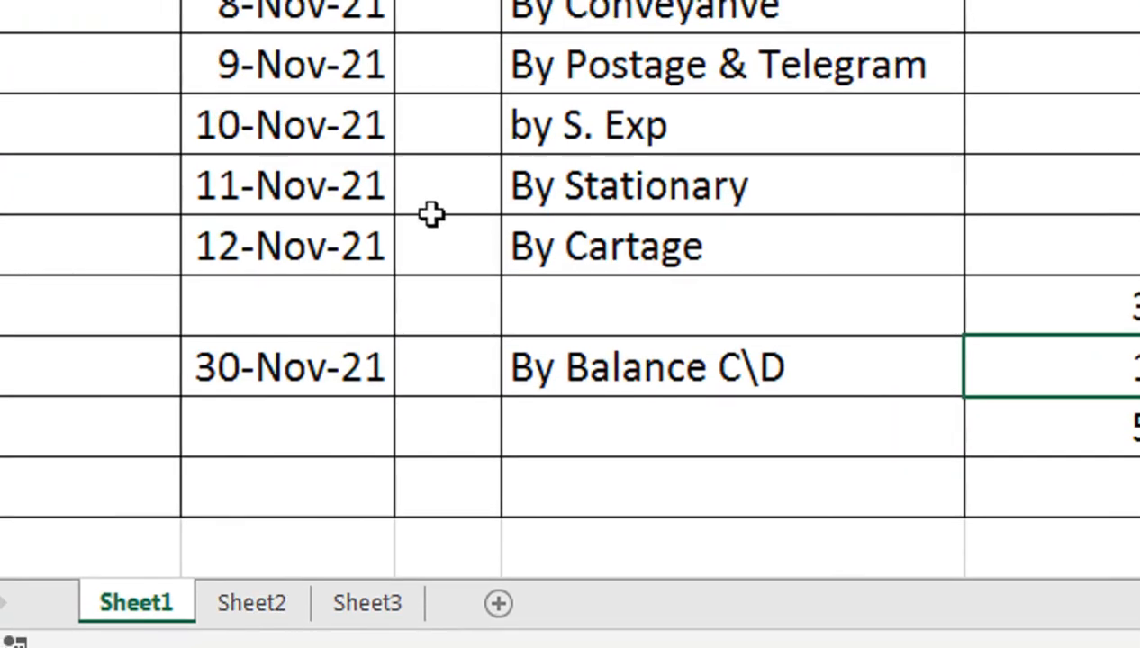
- Enter the opening date of the new month in cell B19 with the formula =B17+1
click(343, 486)
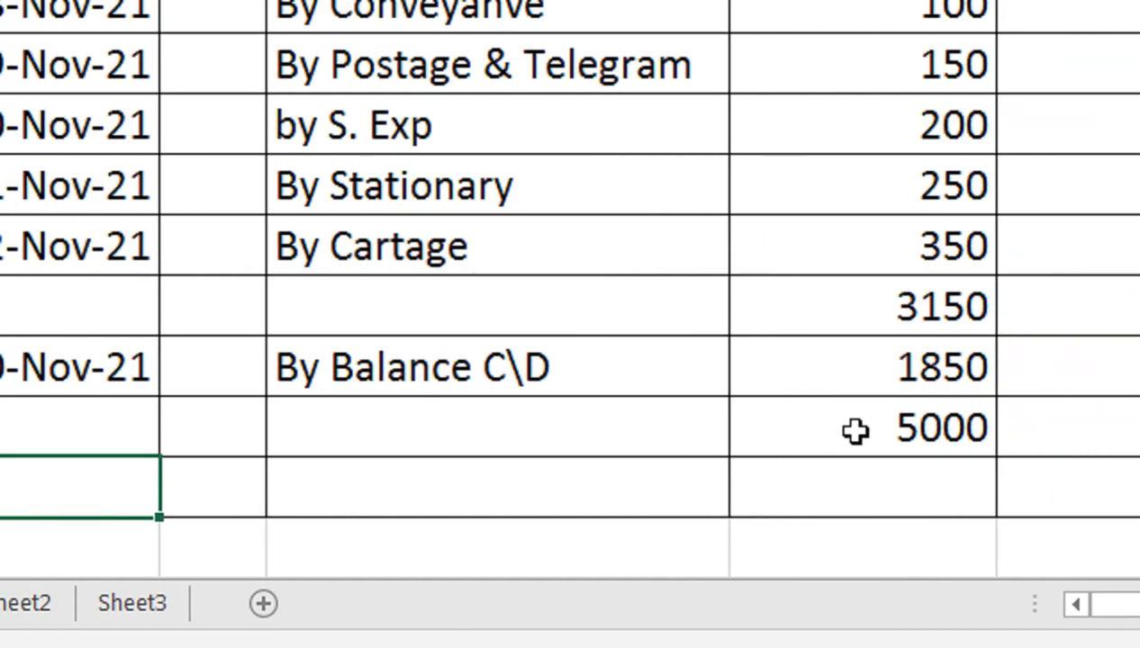
text(=)
key(Up)
key(Up)
text(+1)
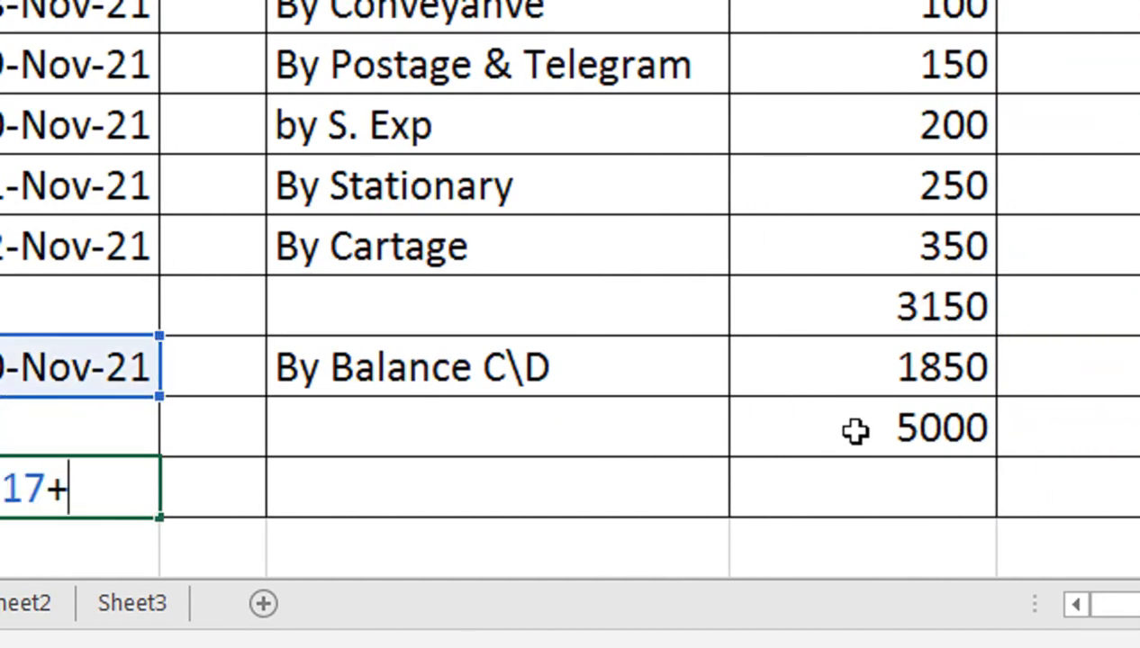
key(Return)
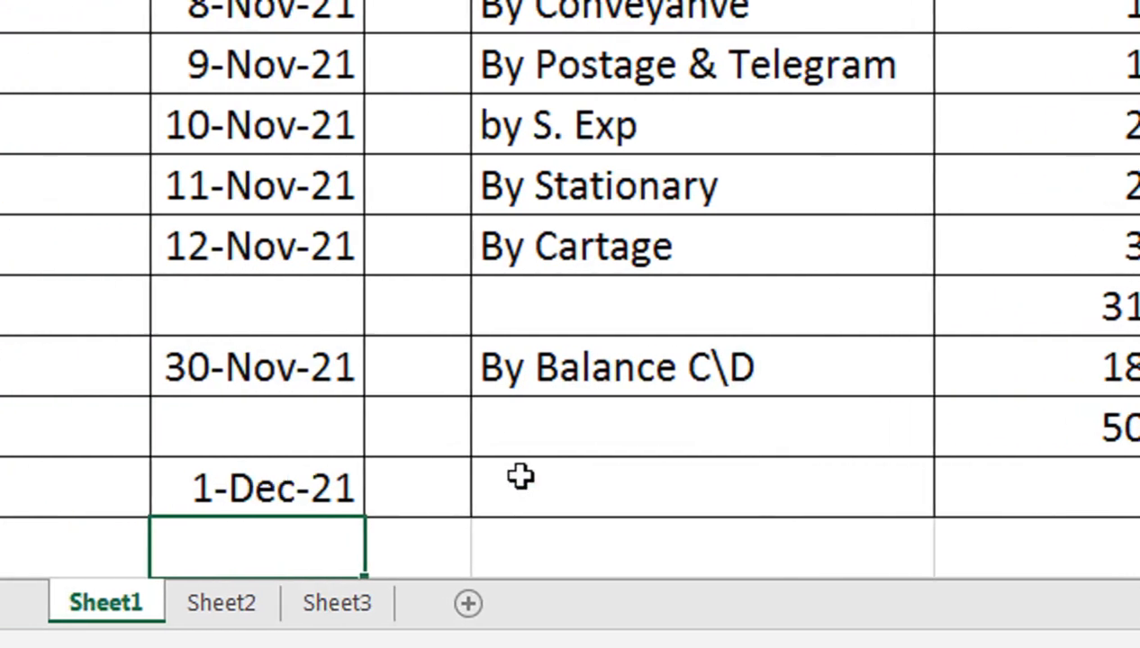
- Enter "By Balan b/d" as the particulars of the 1-Dec-21 row in cell D19
click(479, 467)
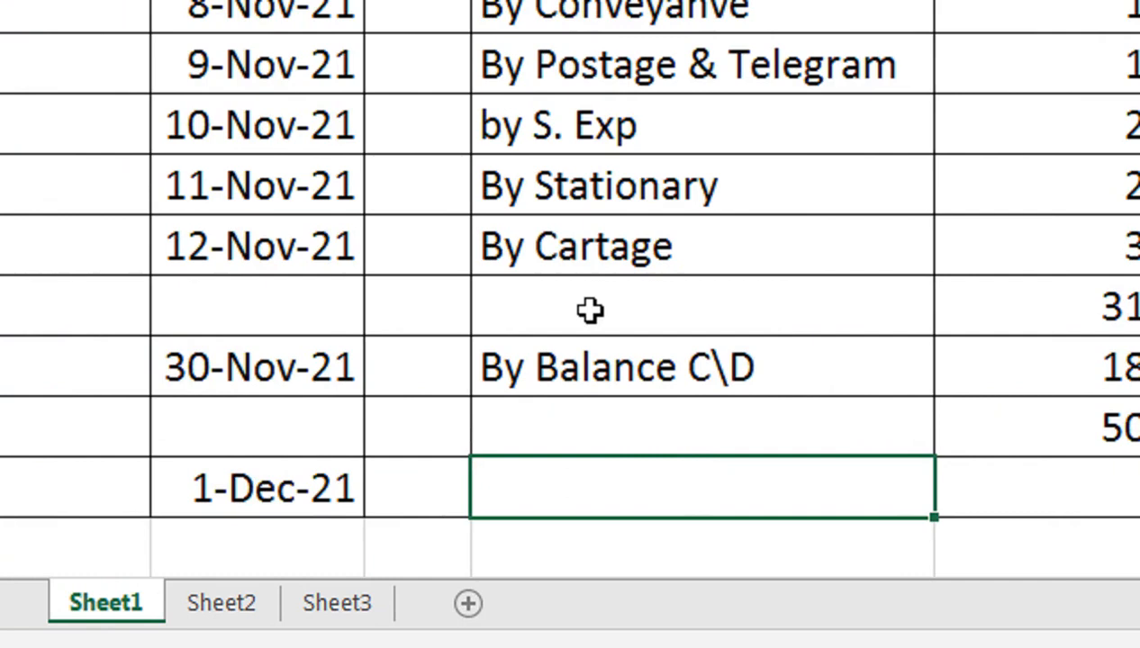
text(By Ba)
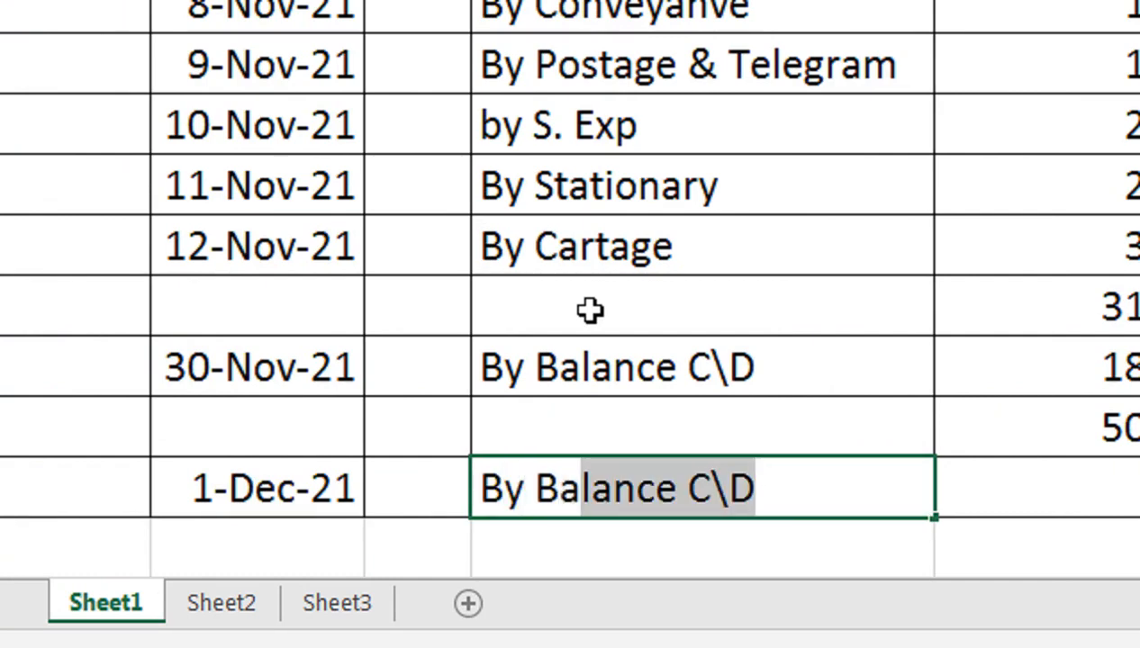
text(lanc)
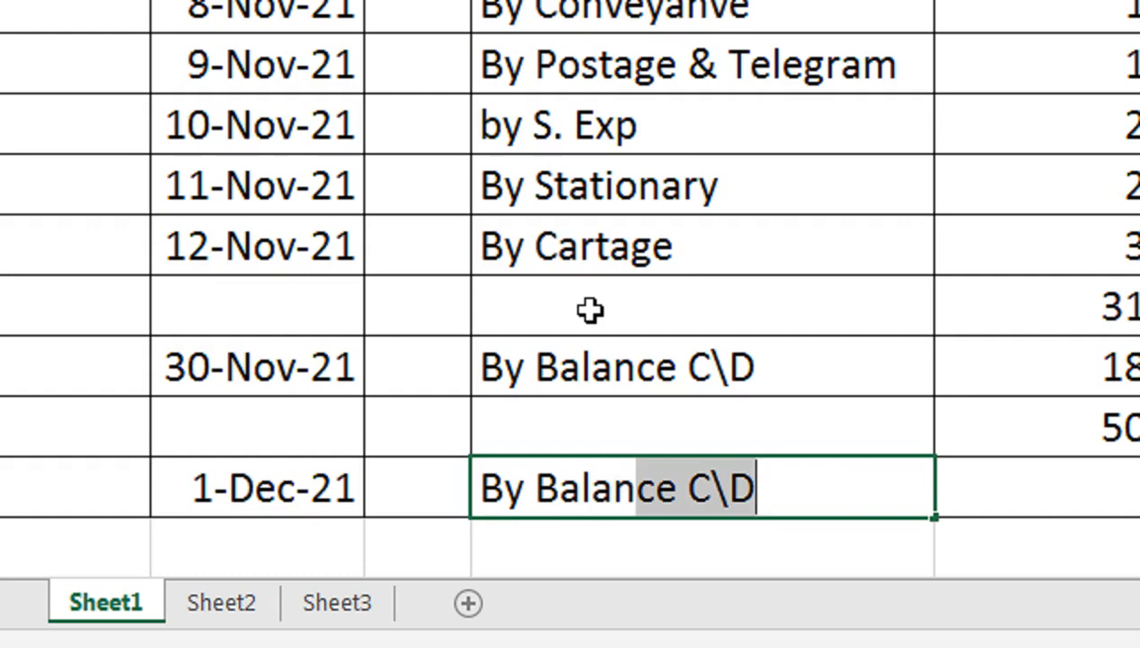
key(BackSpace)
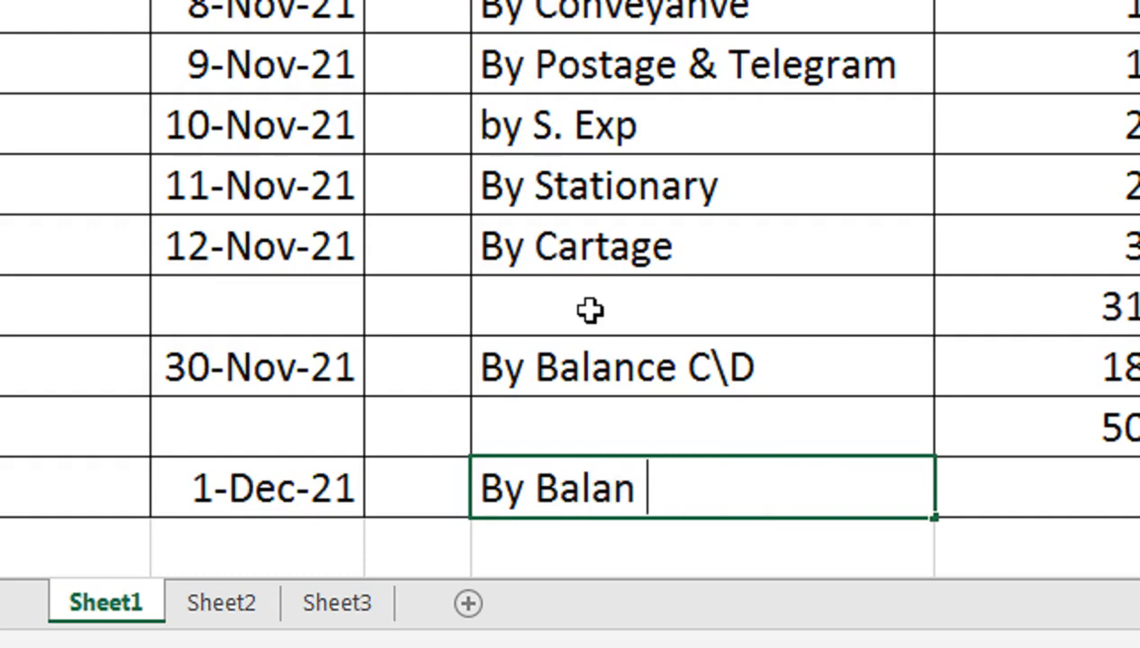
text(b/d)
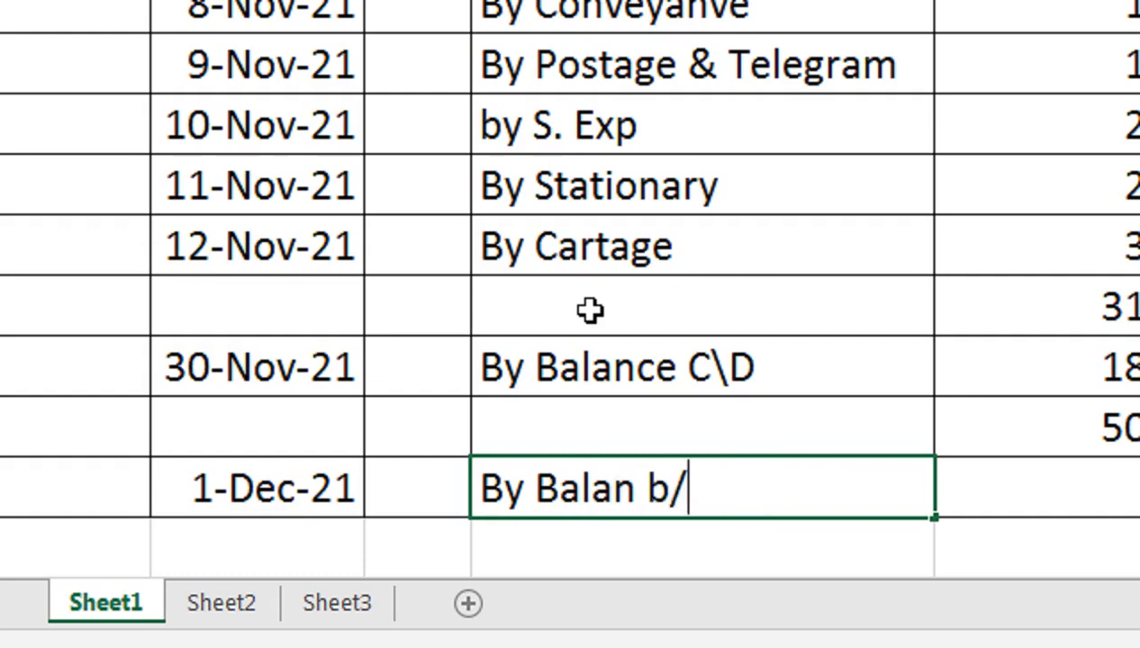
key(Return)
- Enter the brought-down balance 1850 in the Amount Received column, cell A19
key(Up)
key(Left)
key(Left)
key(Left)
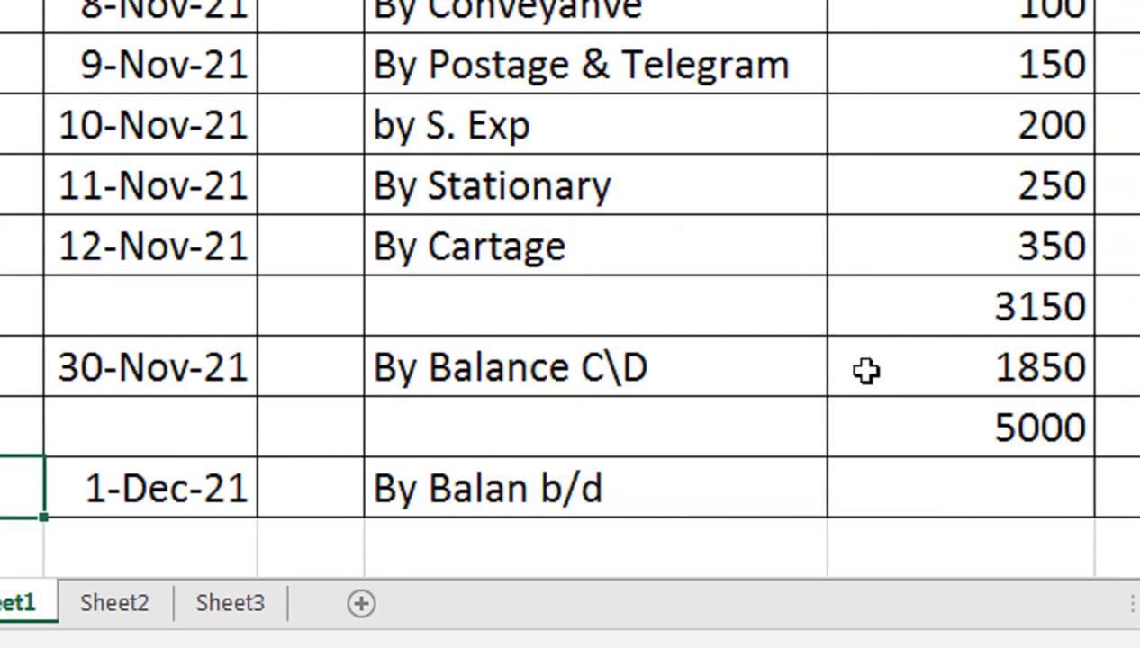
text(1850)
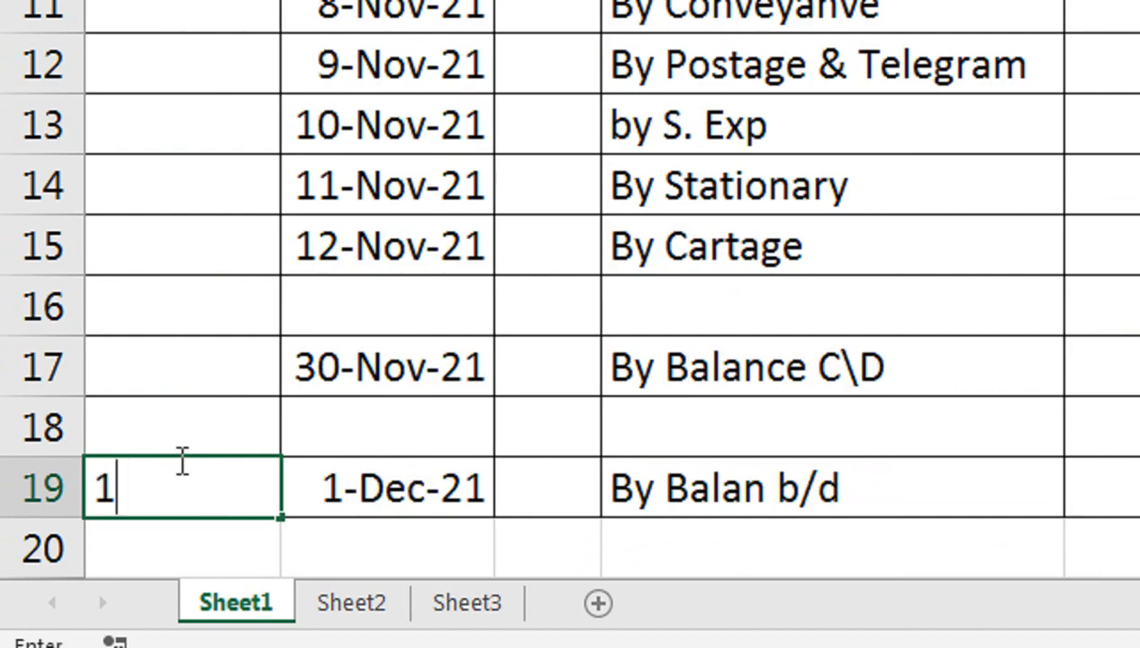
key(Return)
key(Up)
key(Right)
key(Right)
key(Right)
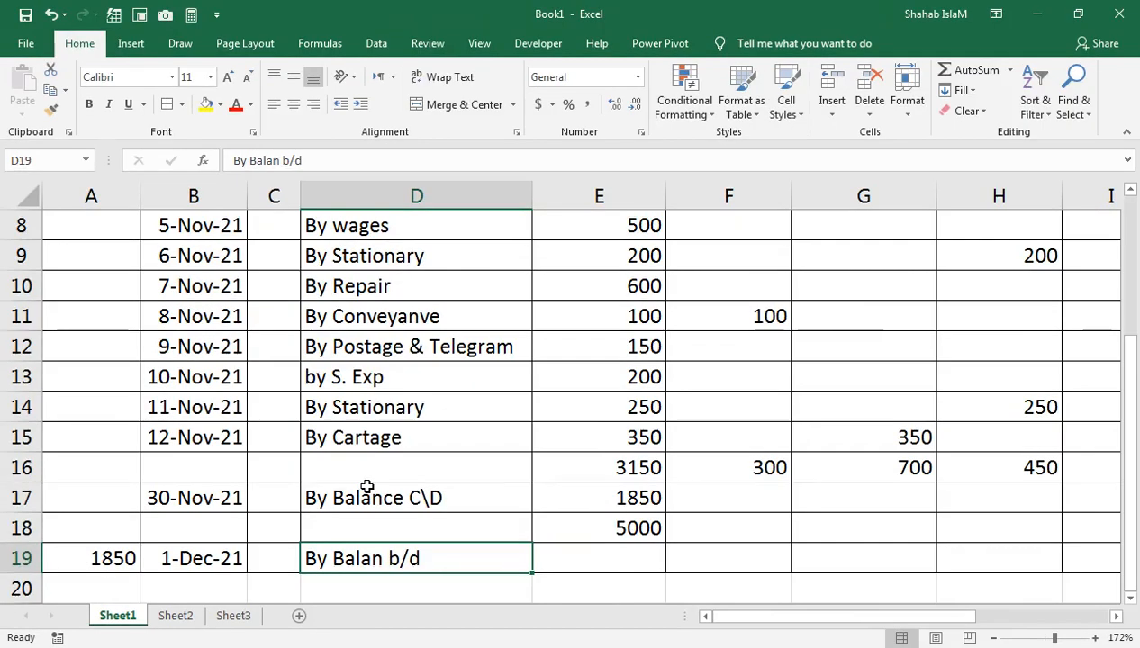
drag(738, 369, 438, 173)
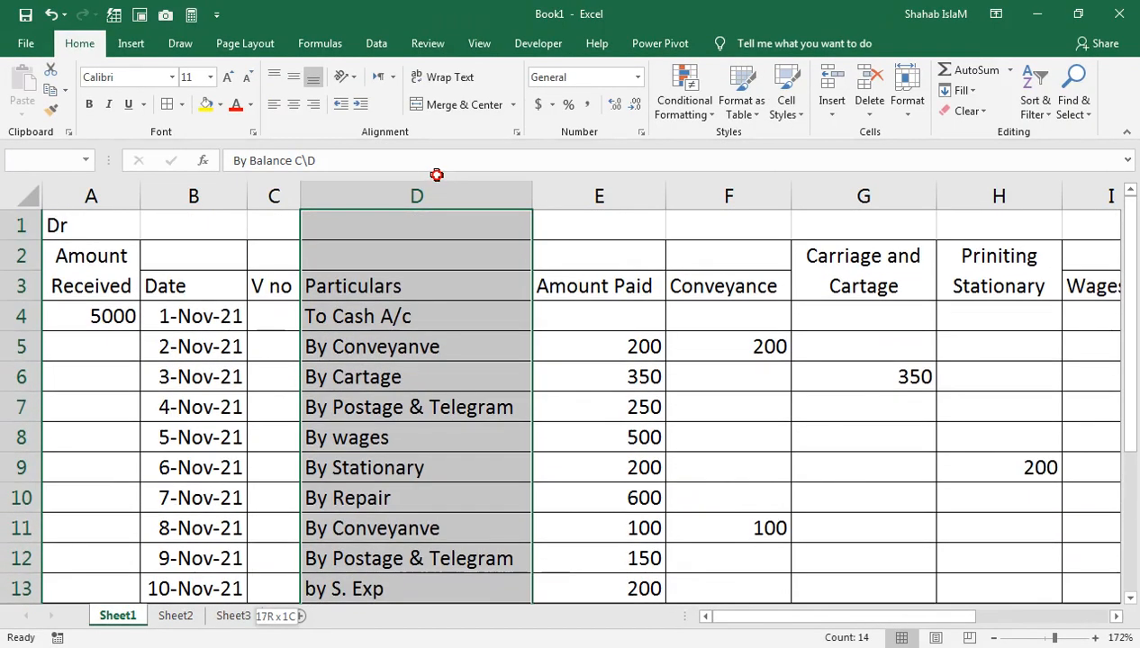